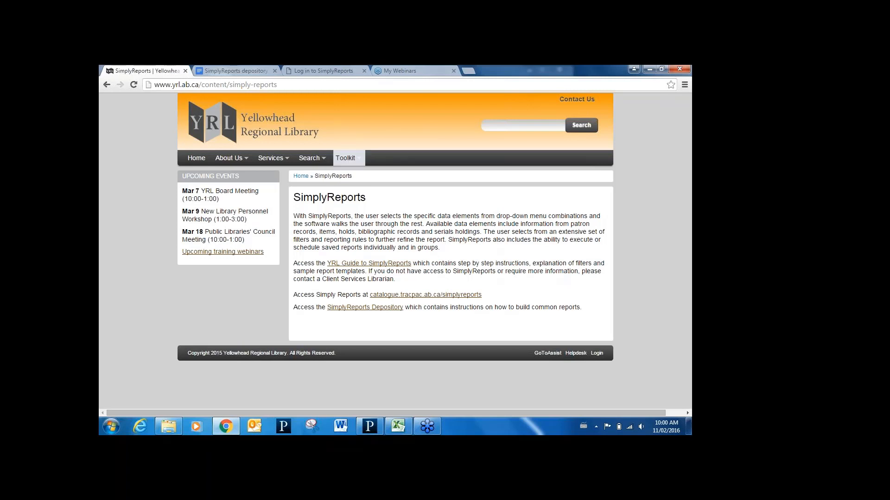
# - Open the library's SimplyReports page through Polaris Resources and Training, and view the SimplyReports Depository document
pyautogui.moveTo(347, 157)
pyautogui.moveTo(347, 158)
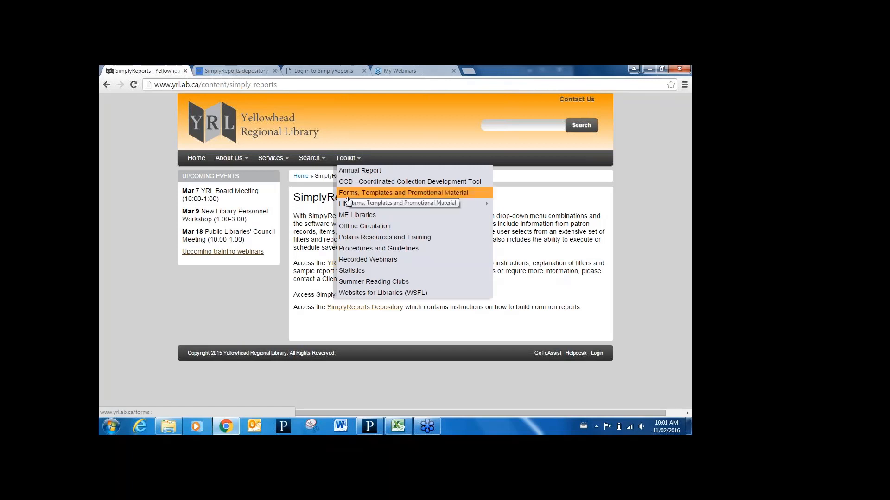
pyautogui.click(353, 238)
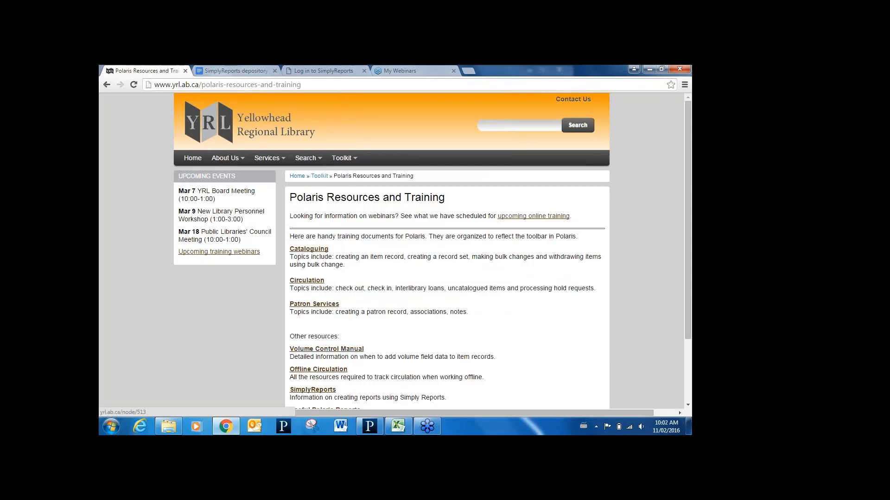
pyautogui.click(329, 393)
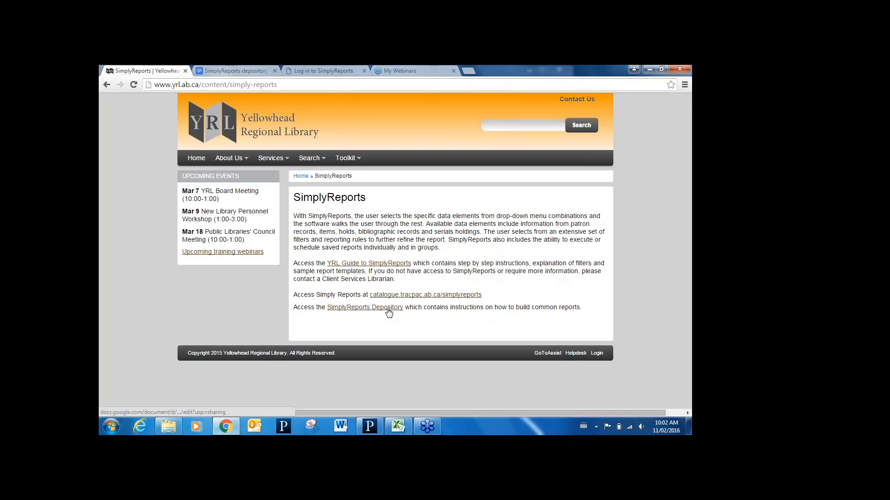
pyautogui.click(226, 72)
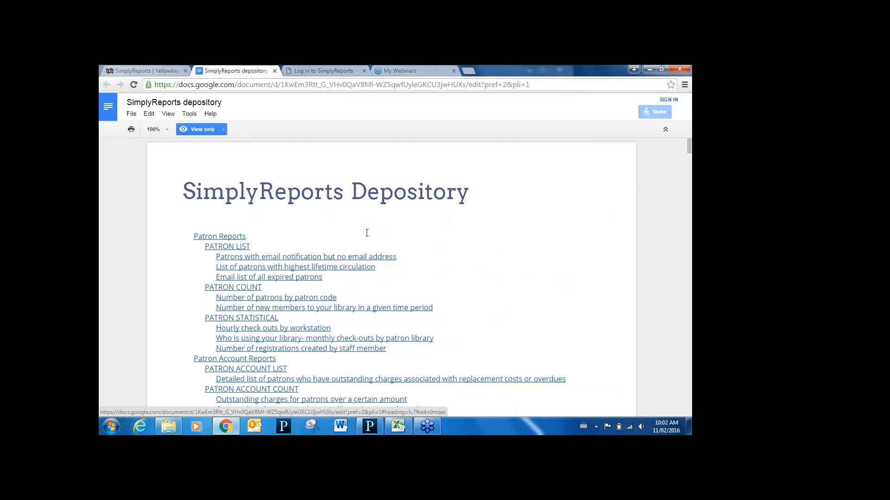
# - Log in to SimplyReports with the account user name and password
pyautogui.click(324, 71)
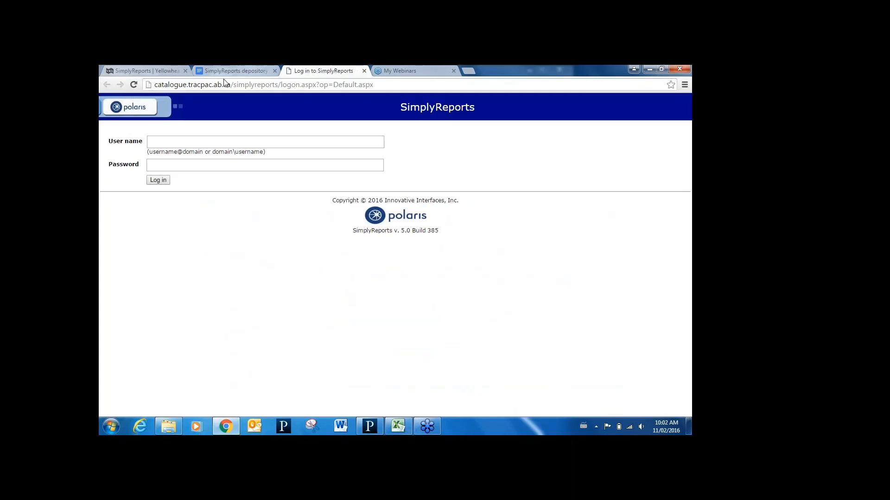
pyautogui.click(220, 139)
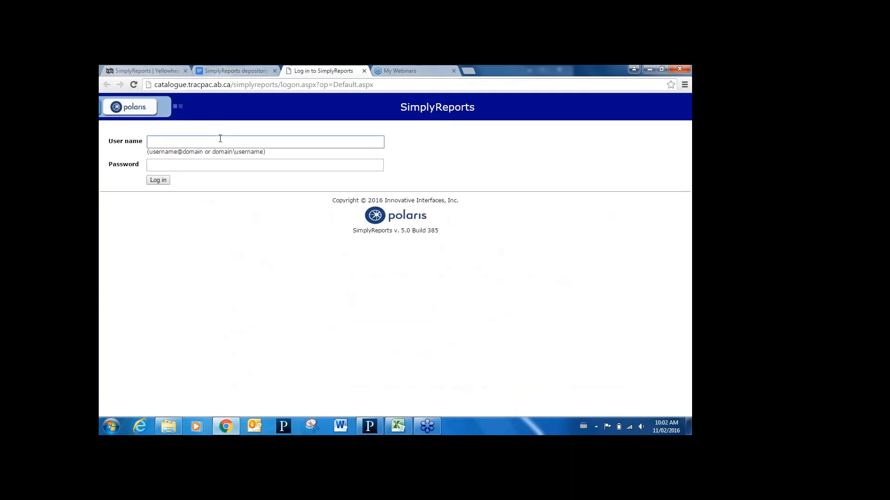
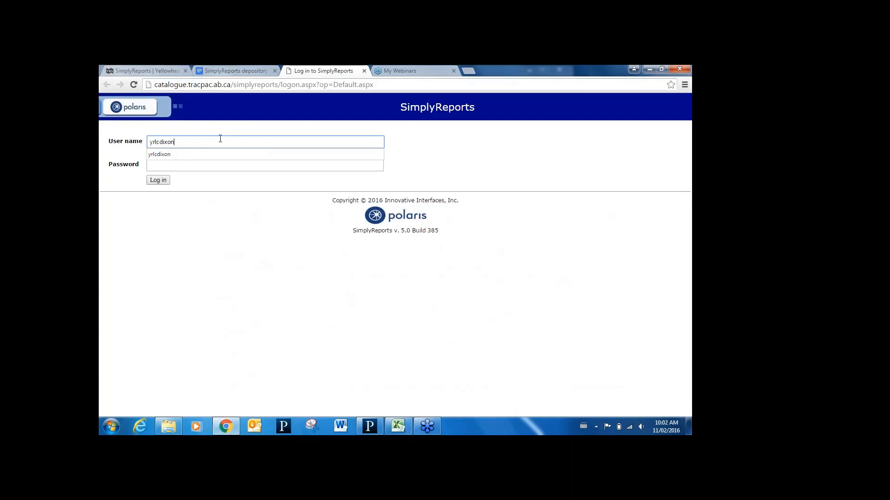
pyautogui.press('Tab')
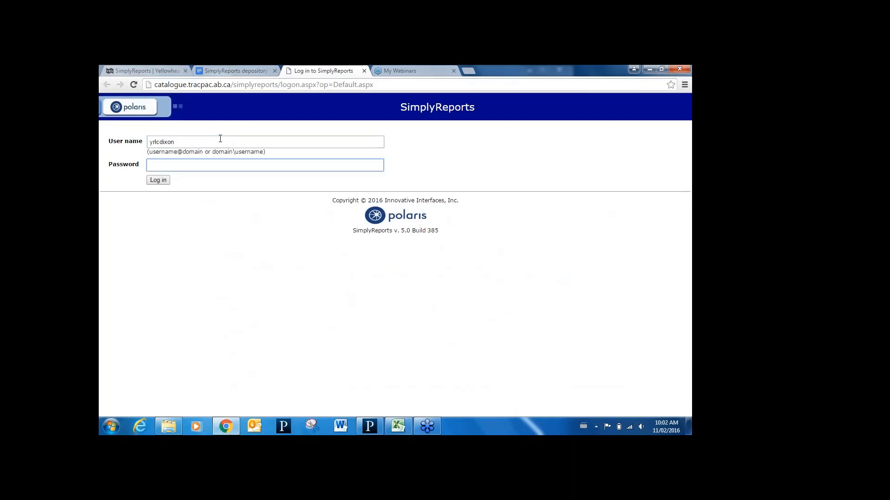
pyautogui.write('•••••••••••')
pyautogui.press('Return')
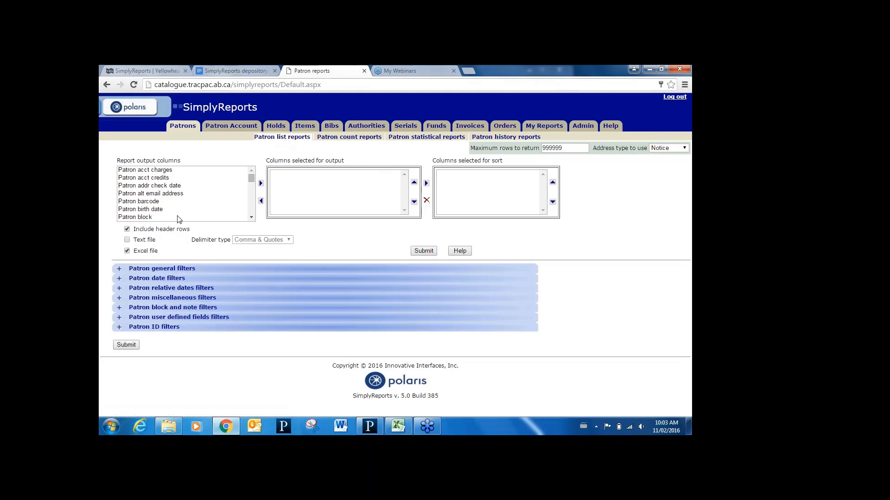
# - Add Patron barcode and Patron full name to the output columns of the patron list report
pyautogui.click(145, 202)
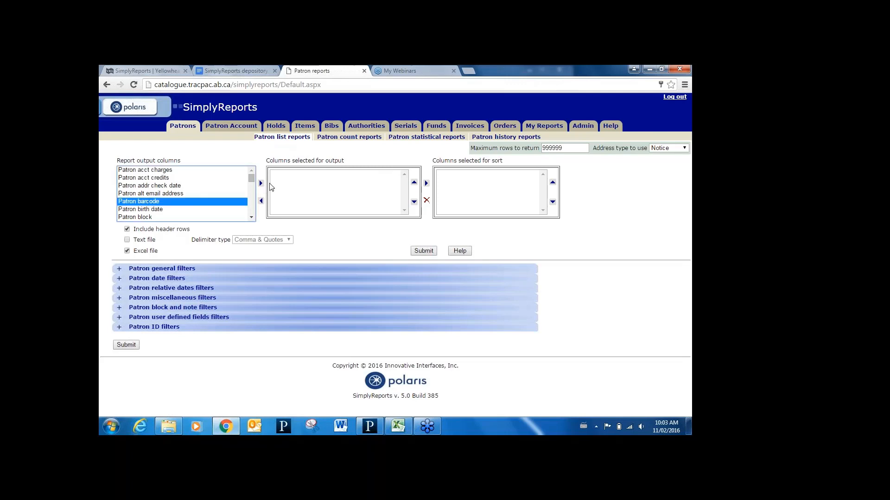
pyautogui.click(263, 185)
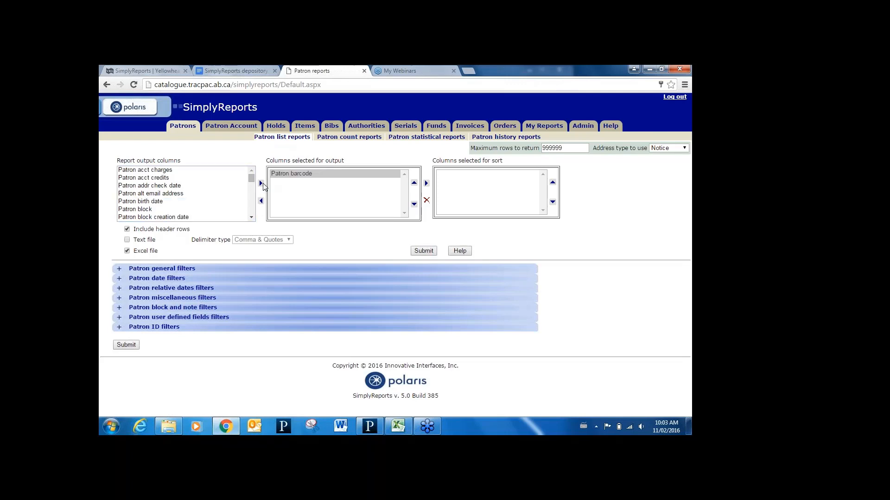
pyautogui.click(251, 217)
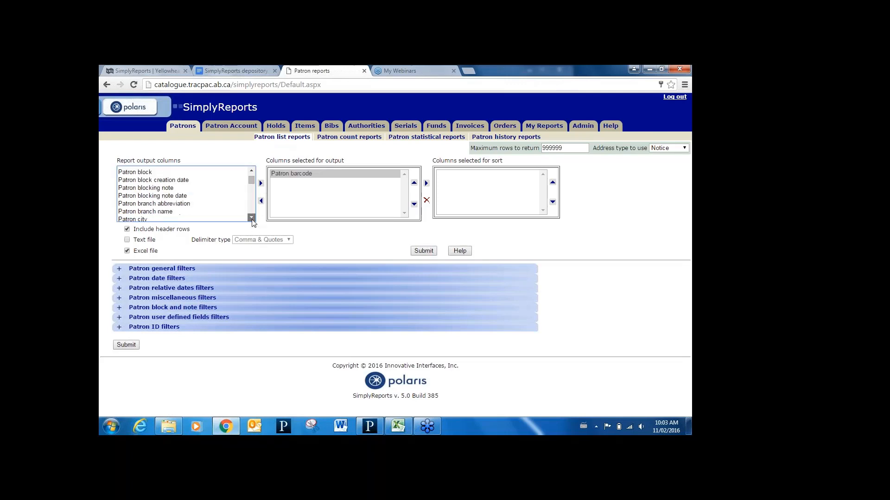
pyautogui.click(252, 219)
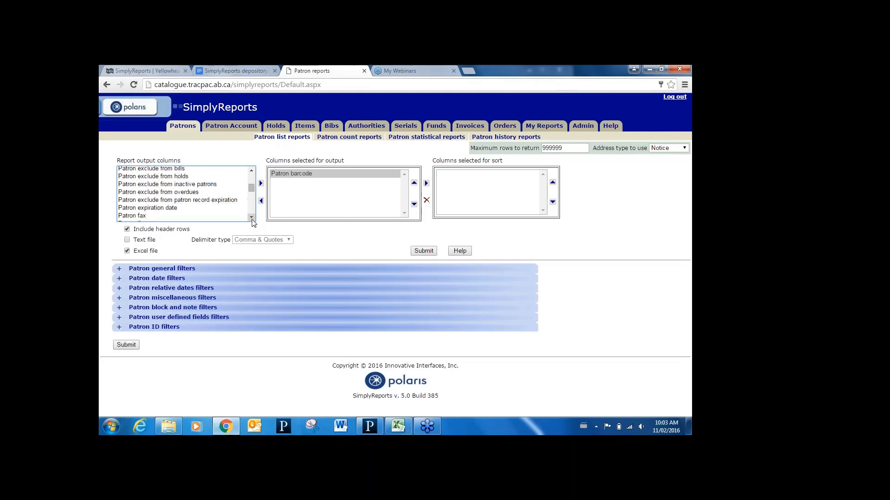
pyautogui.click(252, 218)
pyautogui.click(251, 217)
pyautogui.click(252, 217)
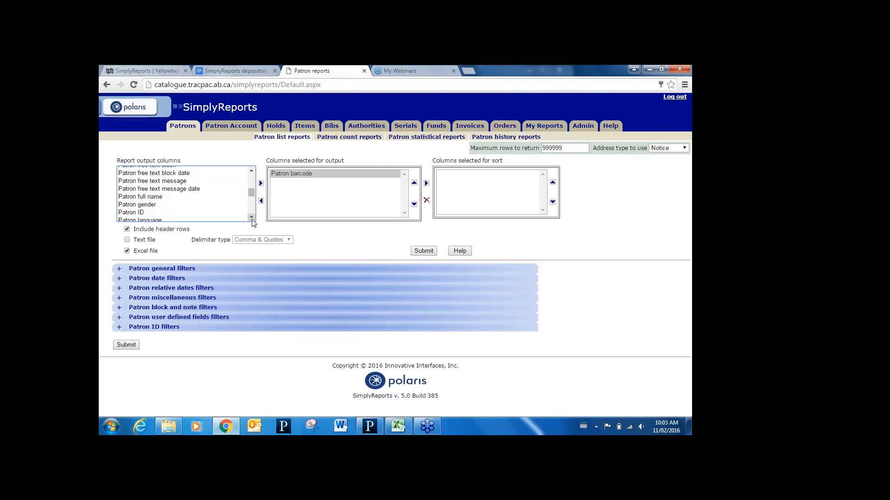
pyautogui.click(153, 197)
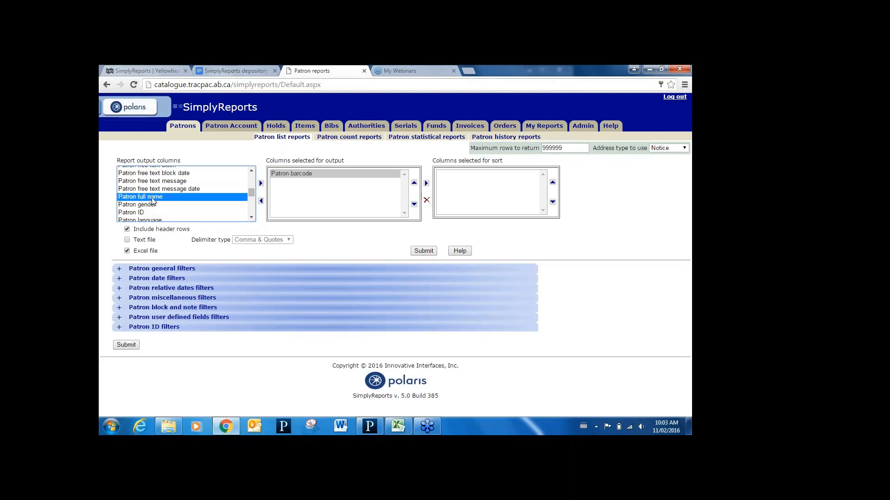
pyautogui.click(261, 183)
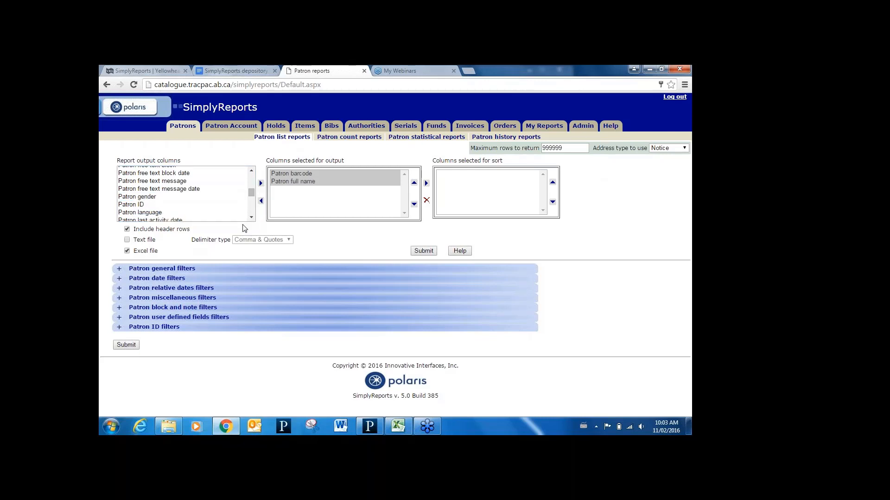
# - Add Patron email address and Patron expiration date to the report's output columns
pyautogui.click(251, 171)
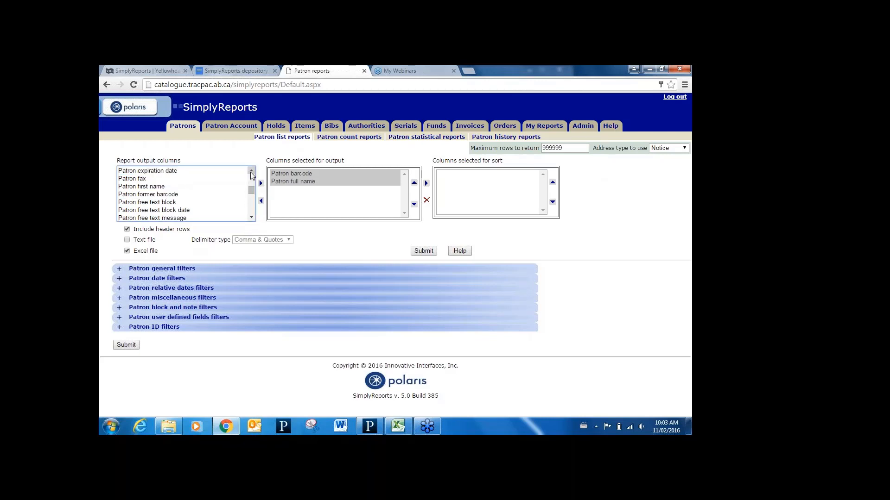
pyautogui.click(252, 173)
pyautogui.click(252, 172)
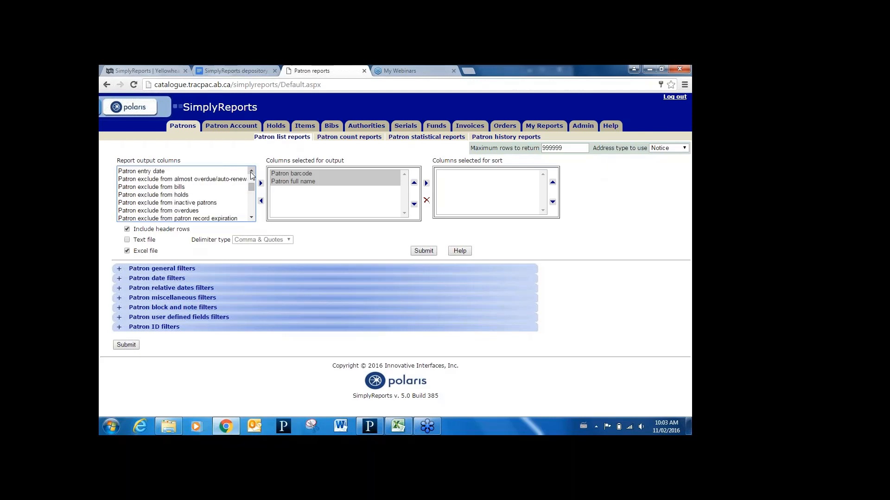
pyautogui.click(252, 171)
pyautogui.click(175, 203)
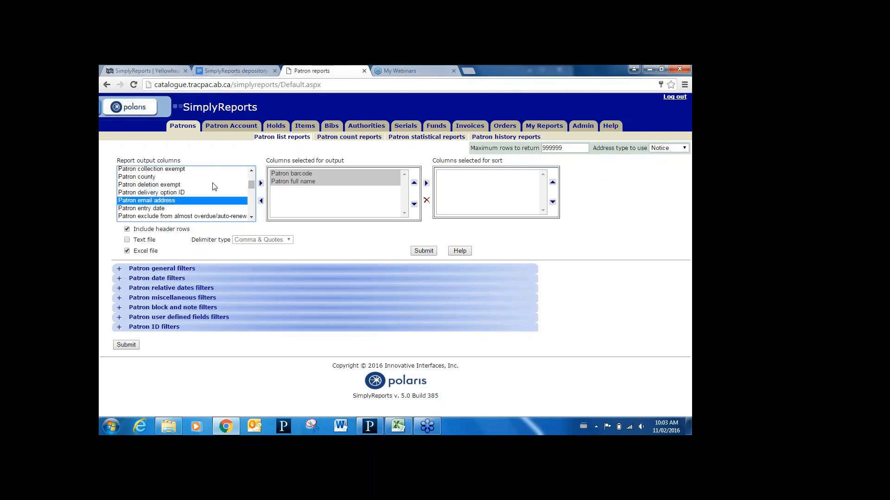
pyautogui.click(261, 184)
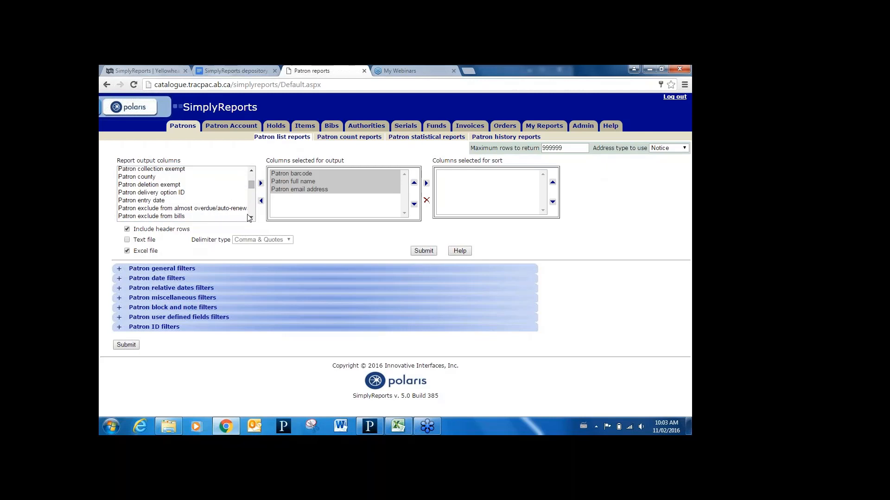
pyautogui.scroll(-3, 249, 218)
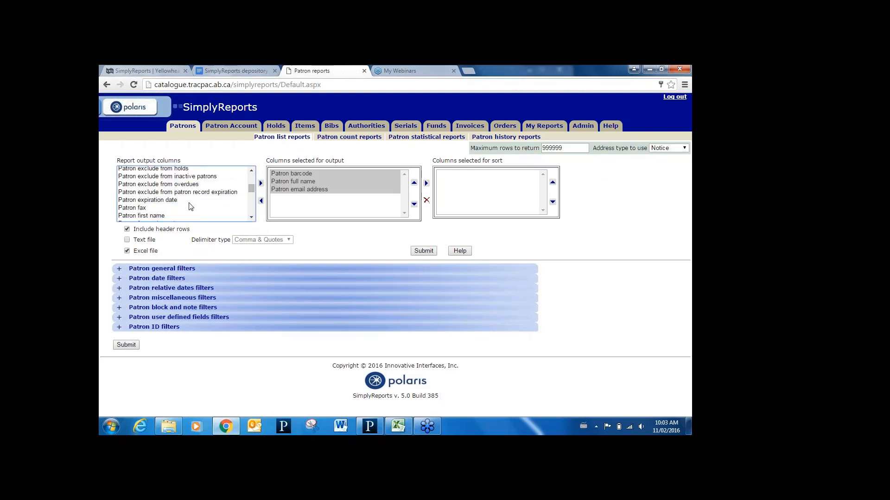
pyautogui.click(187, 200)
pyautogui.click(262, 184)
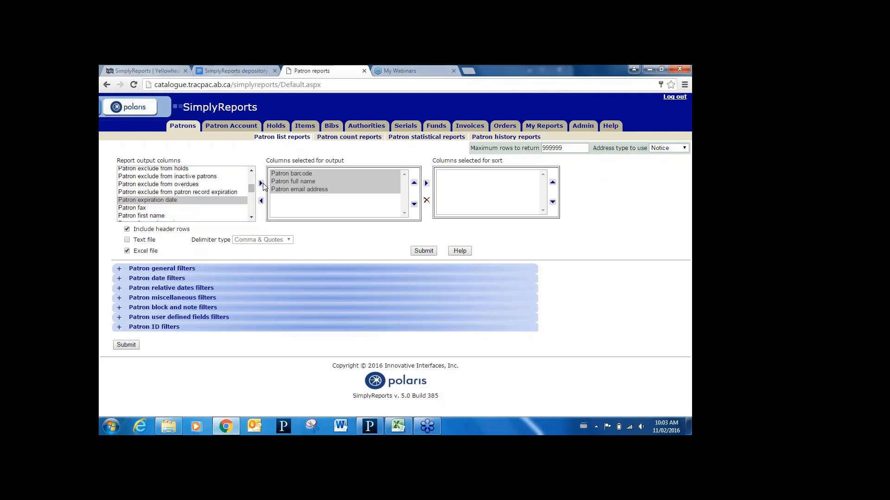
# - Set the report to sort by Patron full name first and Patron expiration date second
pyautogui.click(316, 182)
pyautogui.click(427, 184)
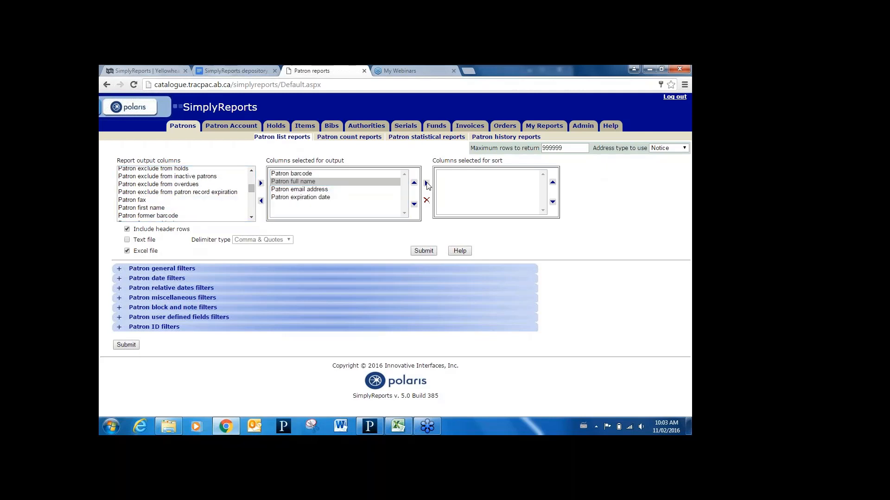
pyautogui.click(333, 197)
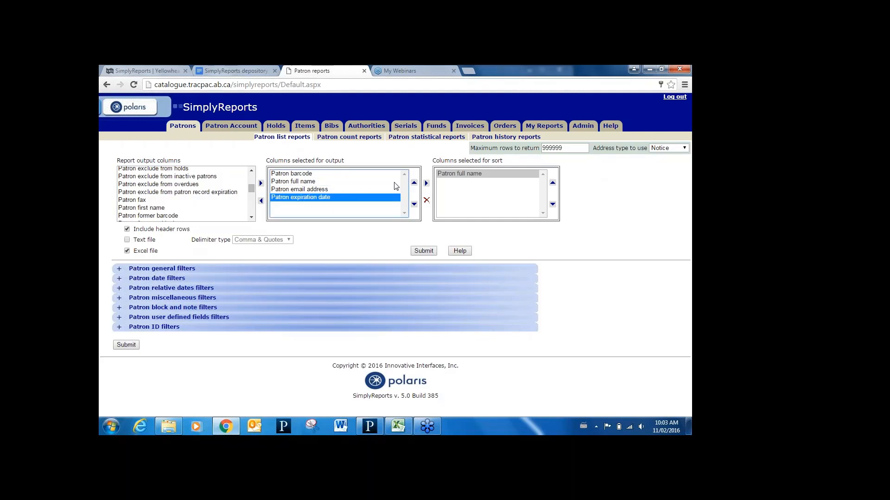
pyautogui.click(427, 184)
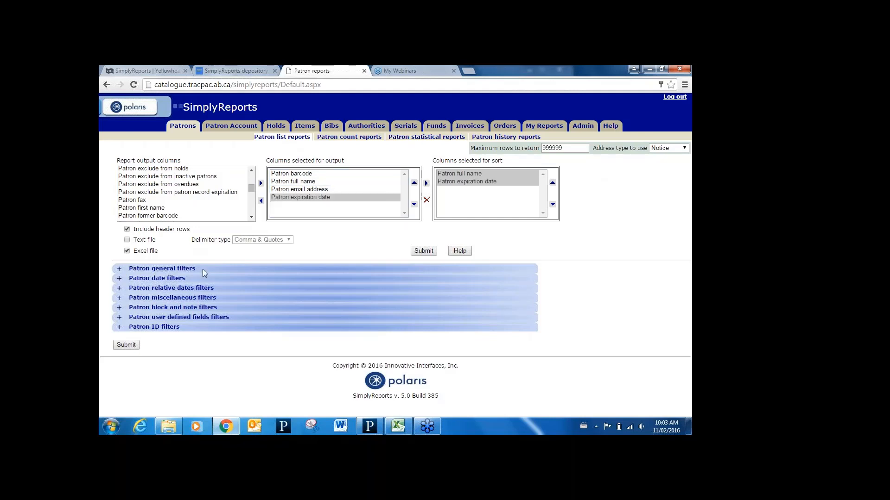
# - Filter the patron report by branch to Alberta Beach Municipal Library
pyautogui.click(119, 269)
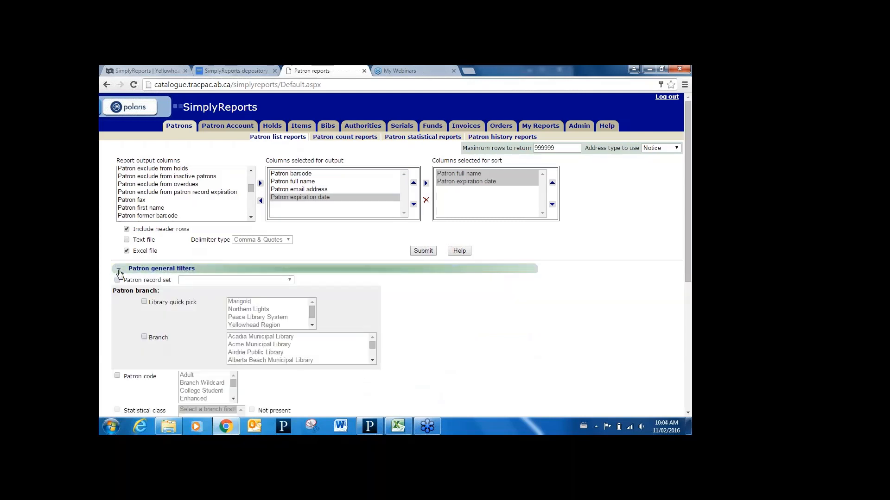
pyautogui.click(145, 337)
pyautogui.click(241, 360)
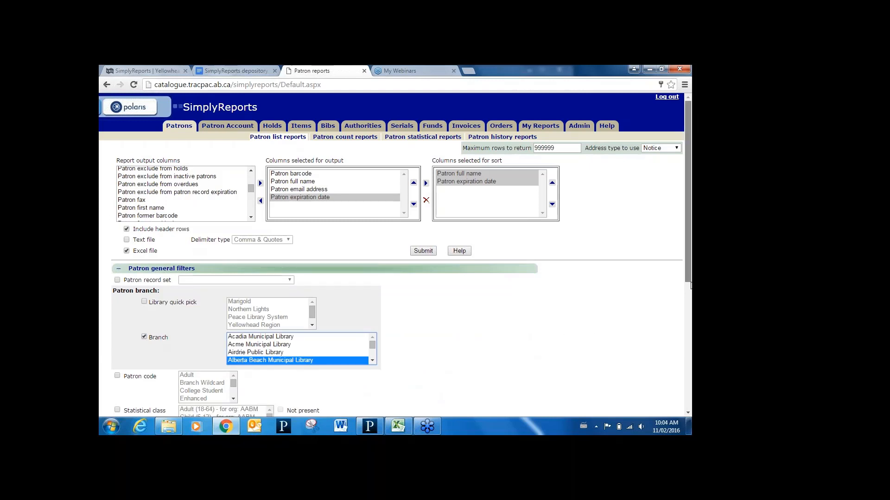
# - Add a relative date filter for patrons whose expiration date is more than 1 day before the report run date
pyautogui.moveTo(690, 285); pyautogui.dragTo(691, 400)
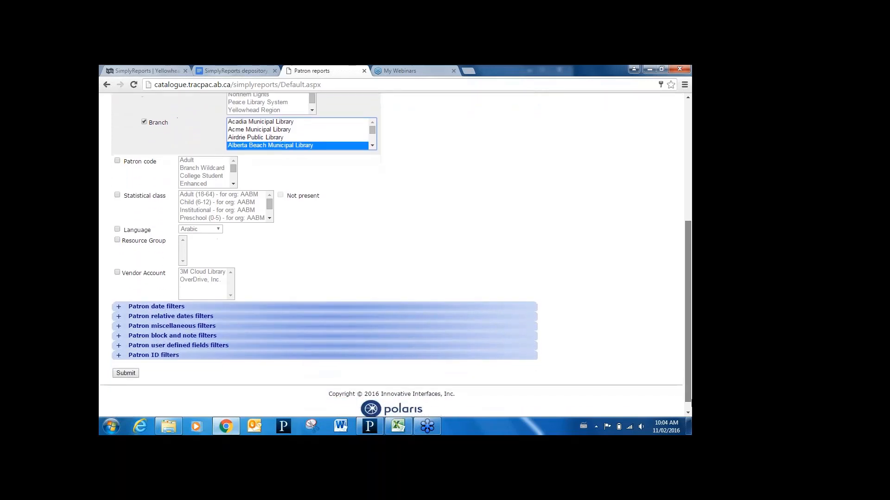
pyautogui.click(119, 318)
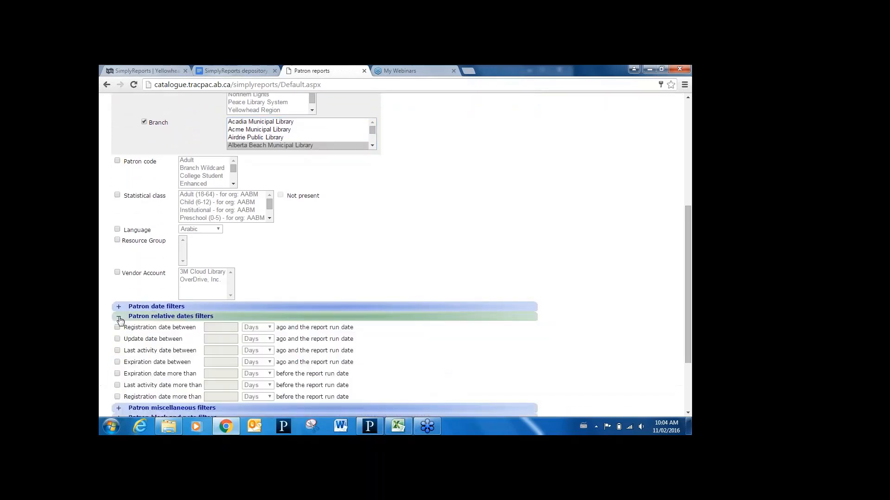
pyautogui.click(118, 374)
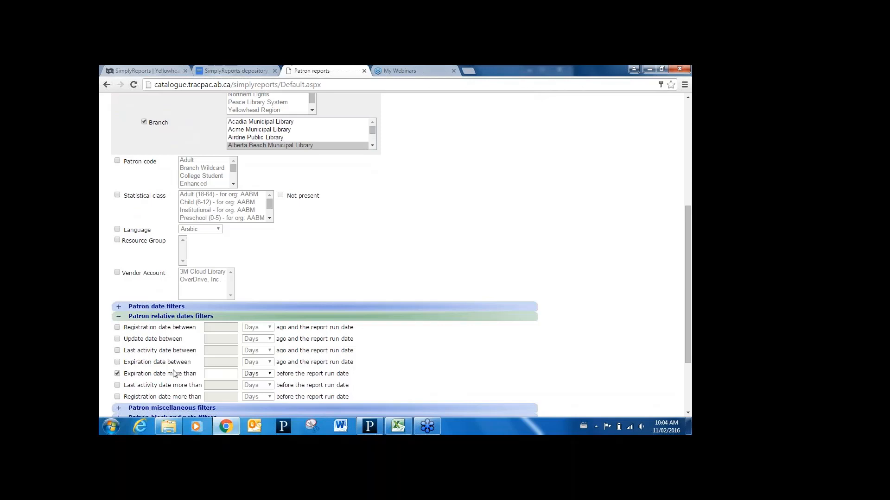
pyautogui.click(226, 373)
pyautogui.write('1')
pyautogui.click(381, 372)
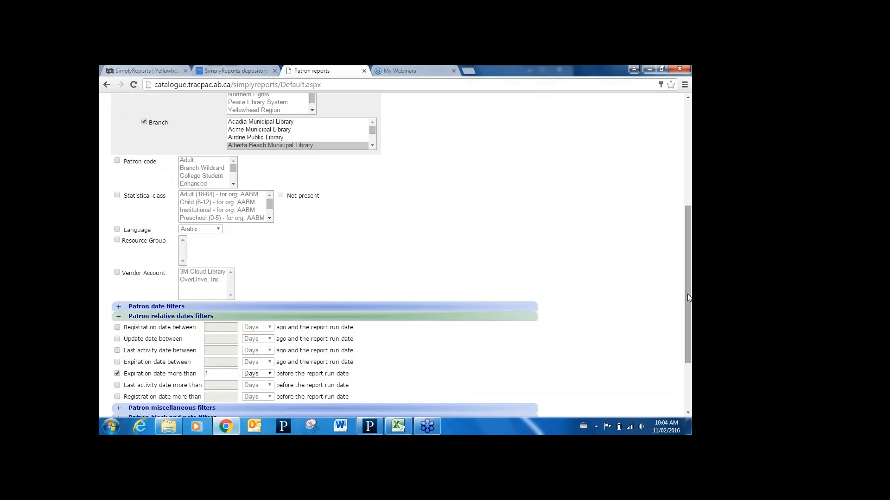
# - Enable the miscellaneous filter for Email address with the Present option
pyautogui.moveTo(688, 294); pyautogui.dragTo(688, 313)
pyautogui.scroll(-2, 691, 319)
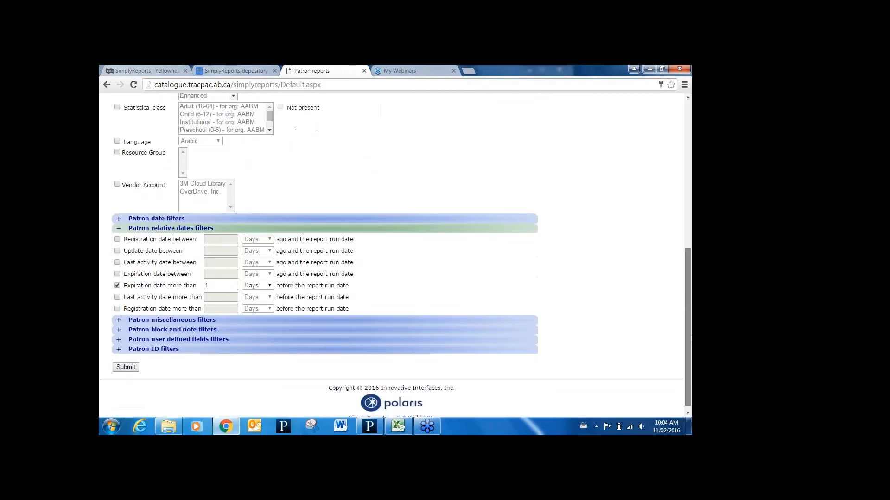
pyautogui.click(119, 315)
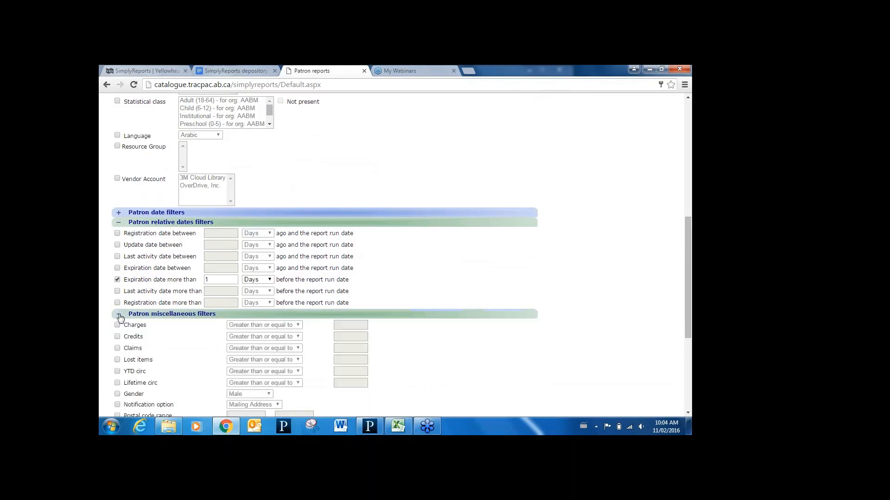
pyautogui.moveTo(689, 280); pyautogui.dragTo(688, 322)
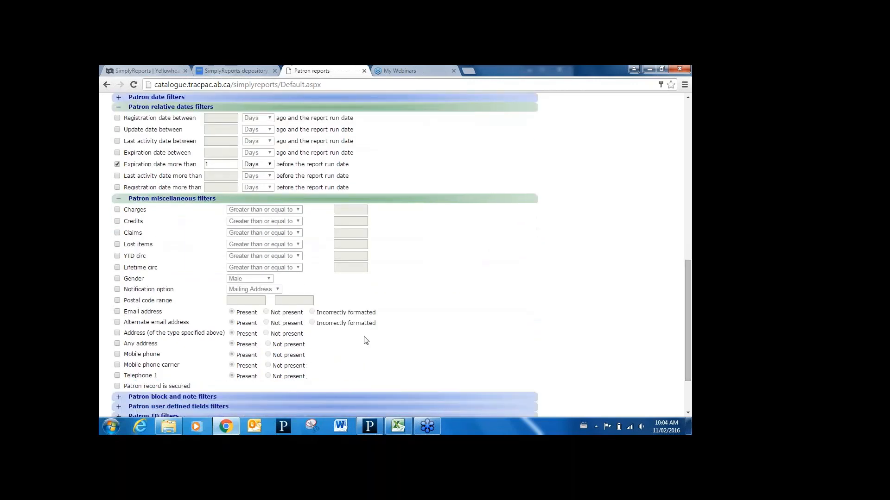
pyautogui.click(118, 312)
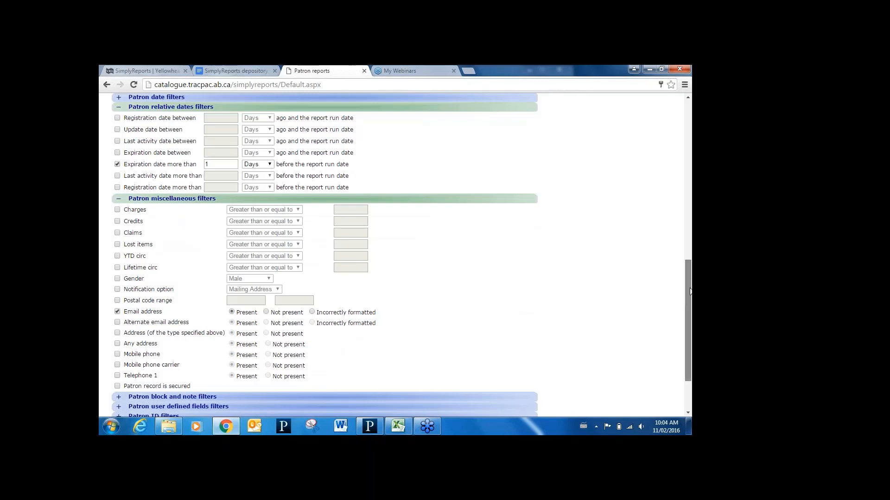
# - Run the expired patron list report and close its preview
pyautogui.scroll(-3, 690, 291)
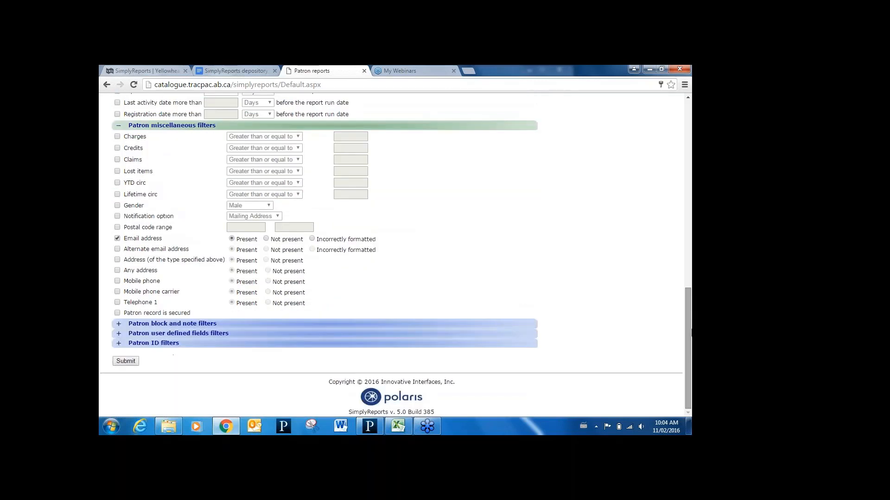
pyautogui.click(125, 361)
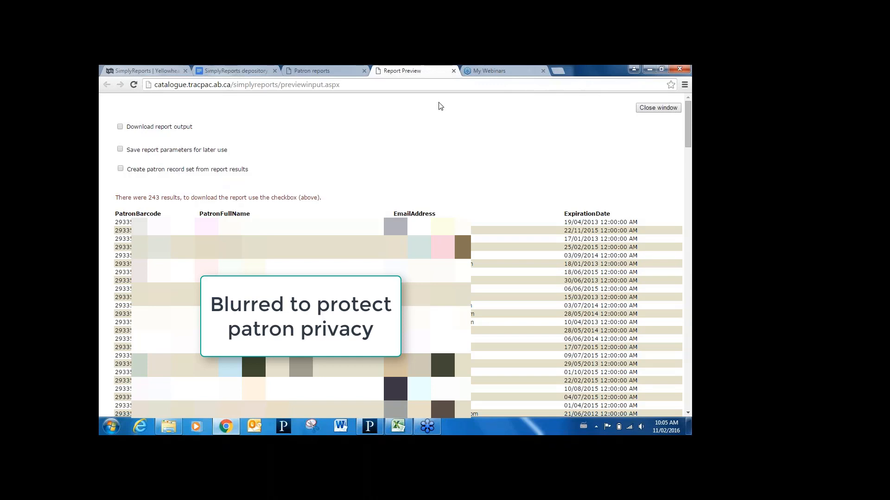
pyautogui.click(453, 71)
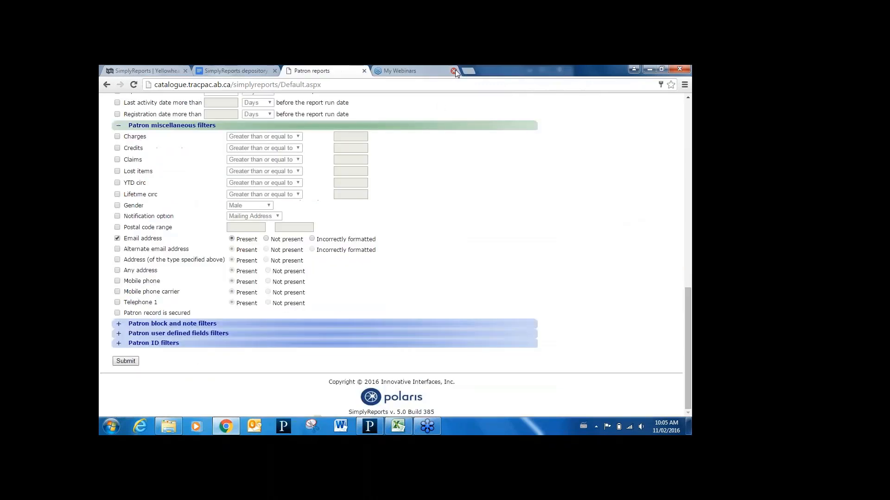
# - Start a patron count report with Patron branch name as the output column
pyautogui.moveTo(689, 305); pyautogui.dragTo(677, 112)
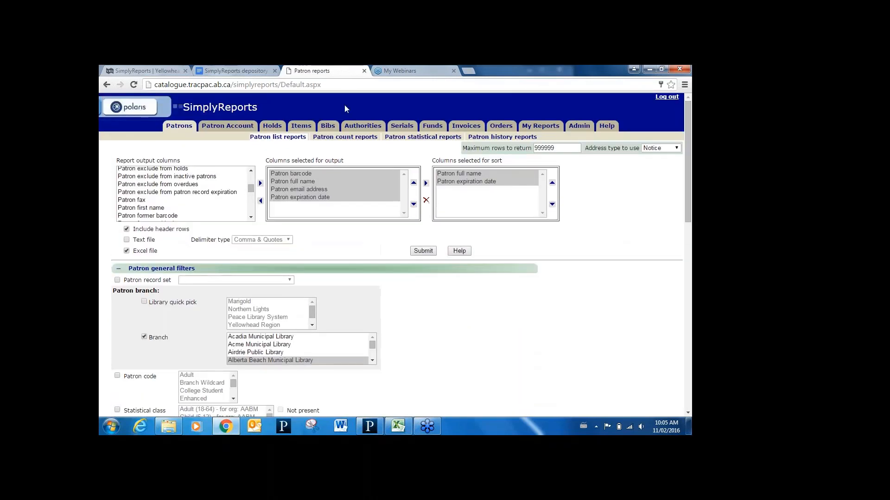
pyautogui.click(357, 137)
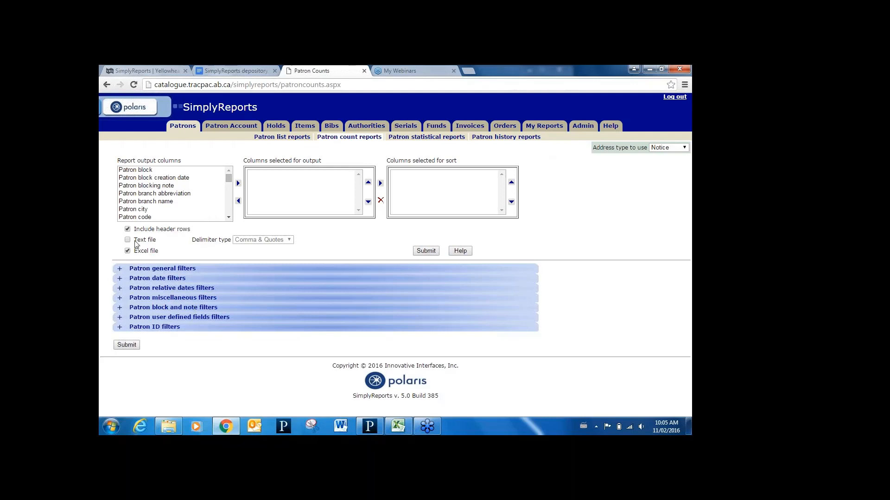
pyautogui.click(158, 202)
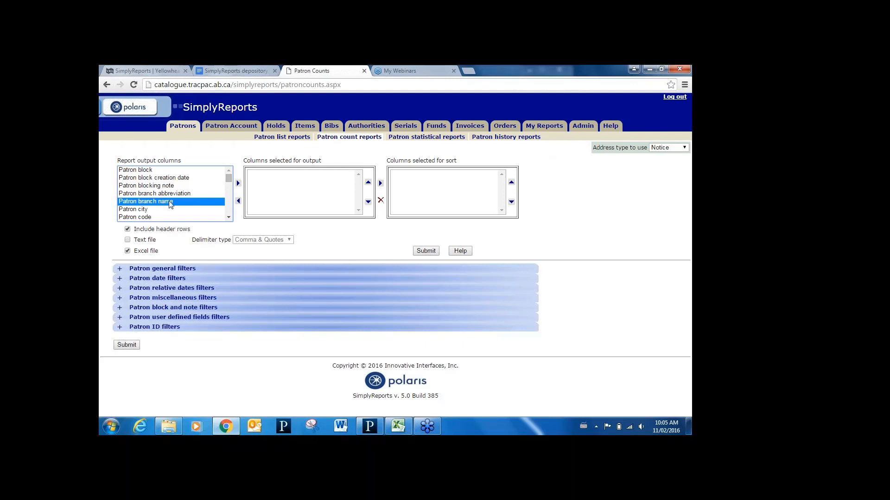
pyautogui.click(238, 183)
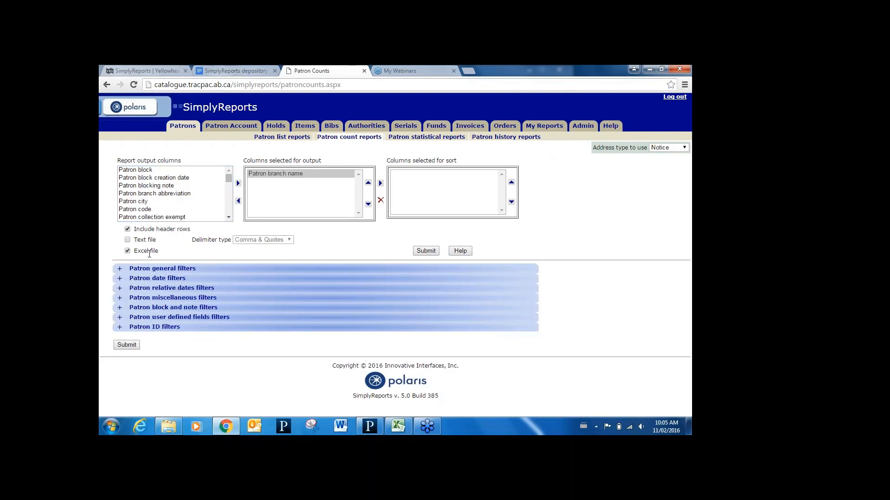
# - Filter the patron count report by branch to Leduc Public Library
pyautogui.click(120, 270)
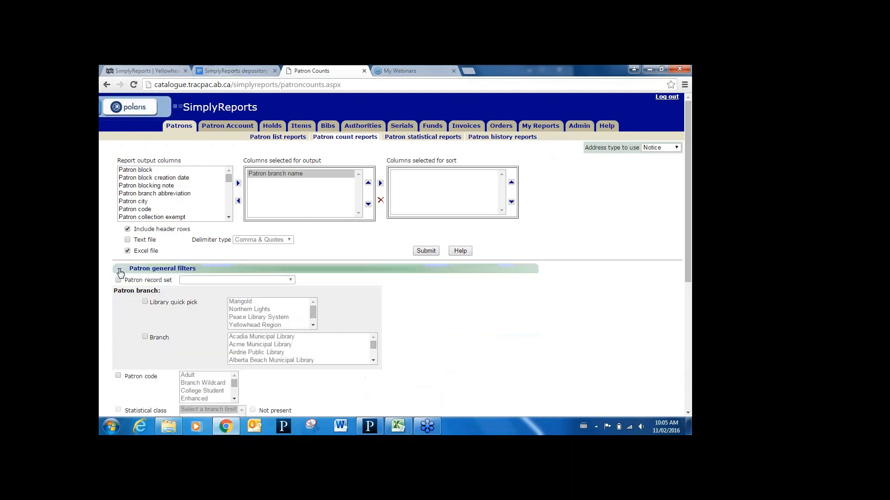
pyautogui.click(145, 338)
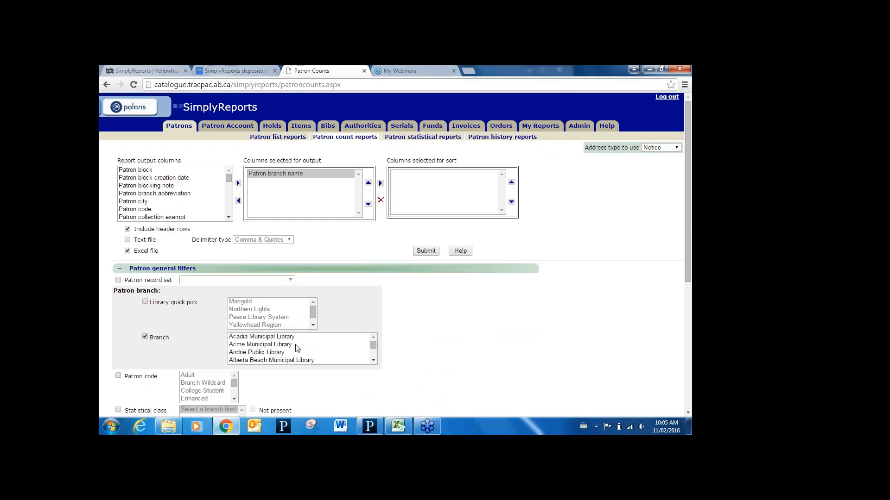
pyautogui.click(296, 346)
pyautogui.write('le')
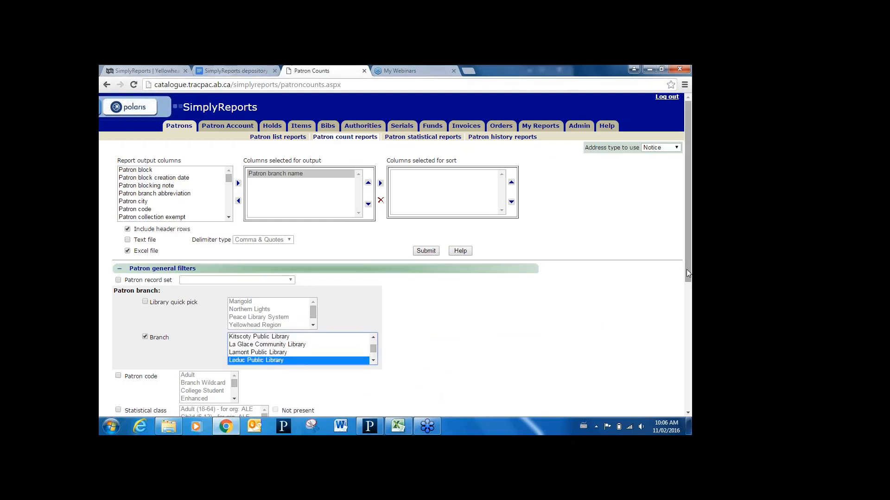
# - Add a patron date filter for registration dates from 01/01/2016 to 31/01/2016
pyautogui.moveTo(687, 273); pyautogui.dragTo(690, 381)
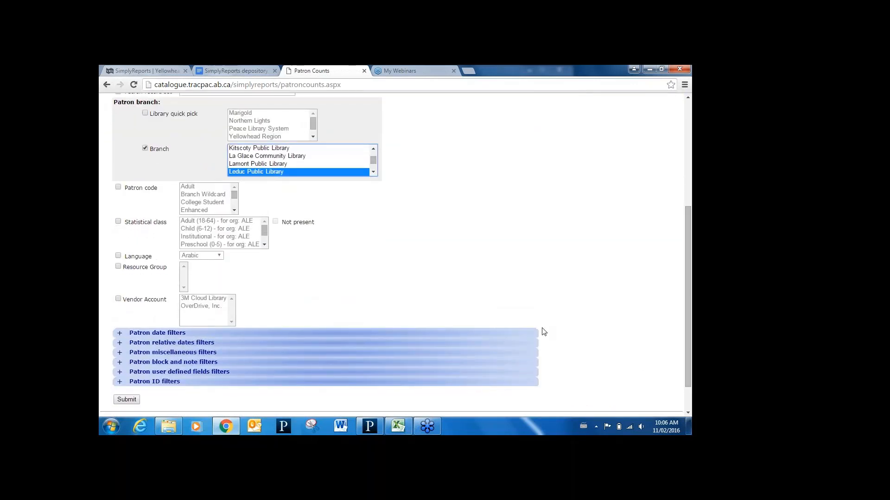
pyautogui.click(120, 334)
pyautogui.click(118, 346)
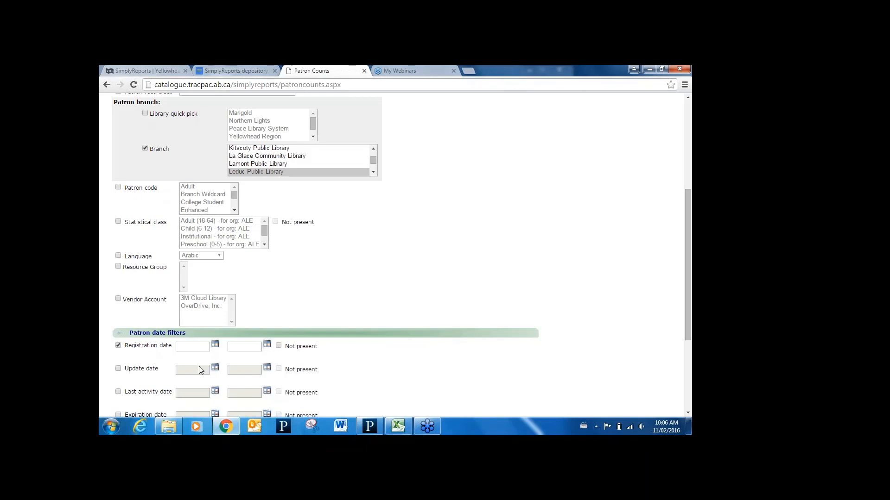
pyautogui.click(215, 345)
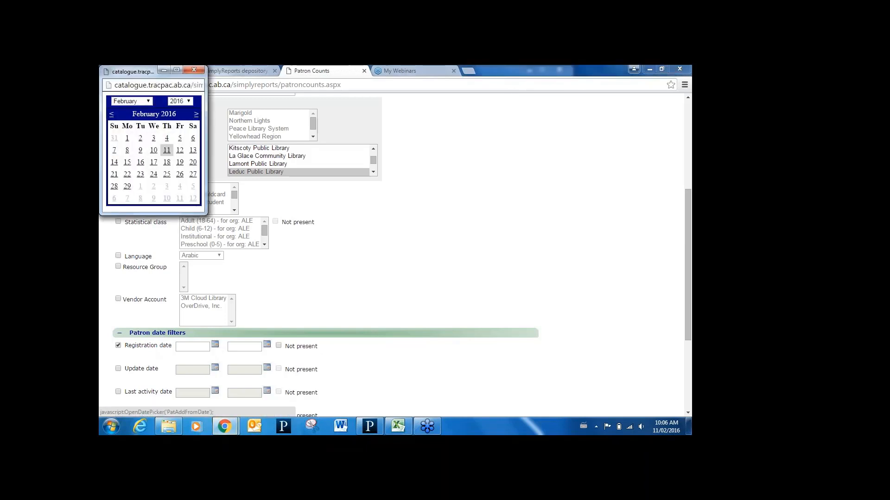
pyautogui.click(112, 115)
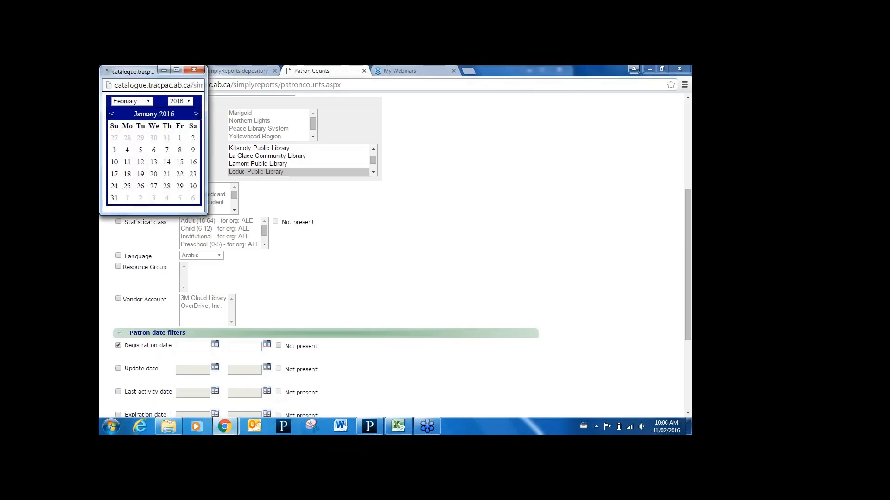
pyautogui.click(180, 138)
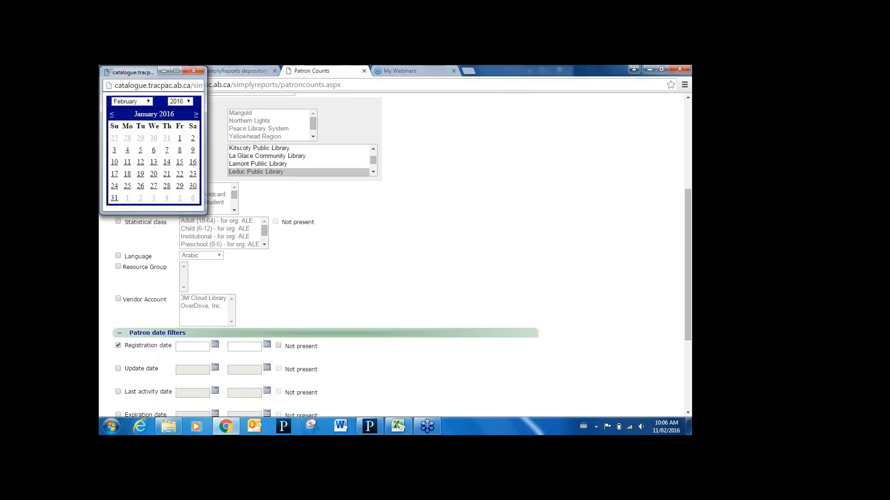
pyautogui.click(268, 346)
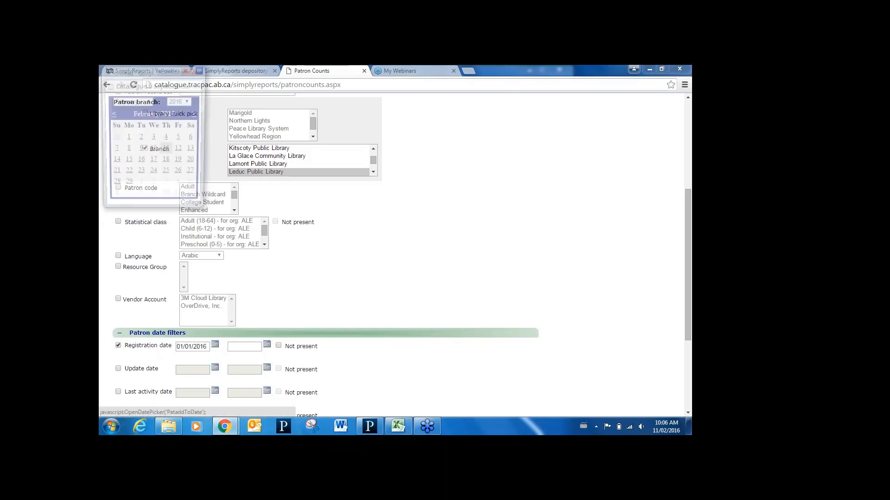
pyautogui.click(110, 115)
pyautogui.click(114, 198)
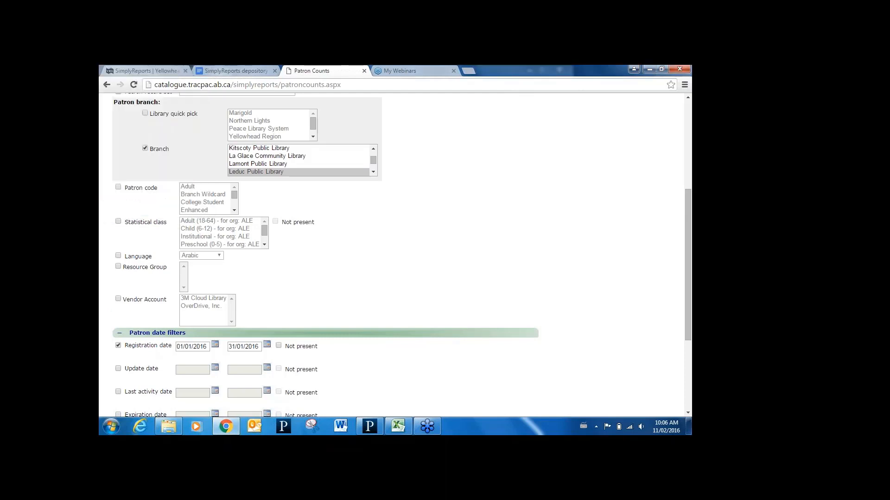
# - Run the patron count report and close its preview
pyautogui.moveTo(689, 272); pyautogui.dragTo(685, 337)
pyautogui.click(124, 364)
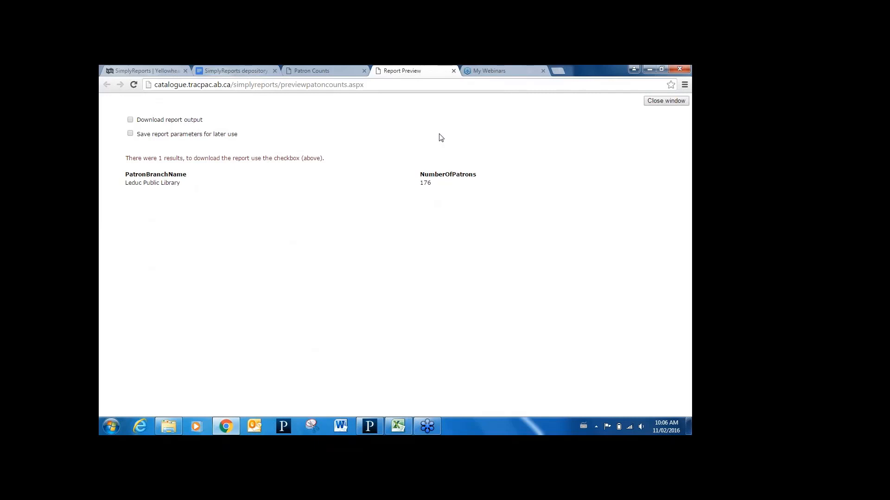
pyautogui.click(454, 71)
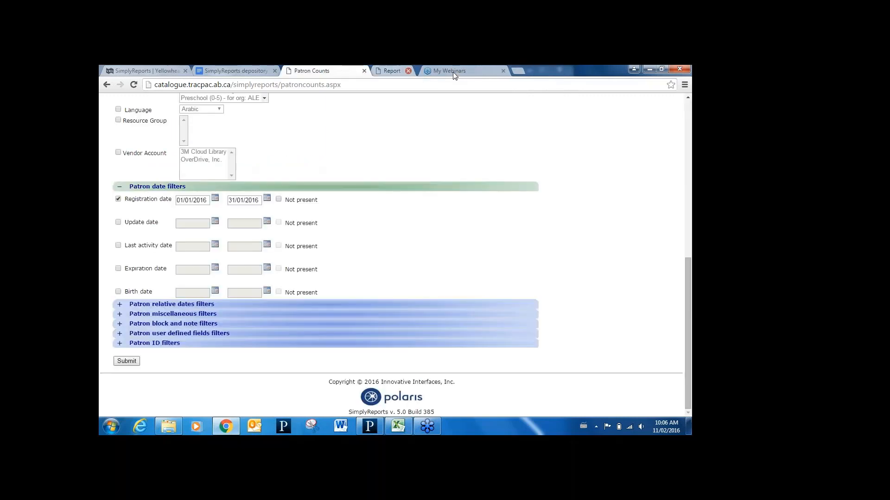
# - Start a patron statistical report for the Patron registration created category, including transacting user detail and keeping the Activity summary subcategory
pyautogui.moveTo(689, 358); pyautogui.dragTo(654, 190)
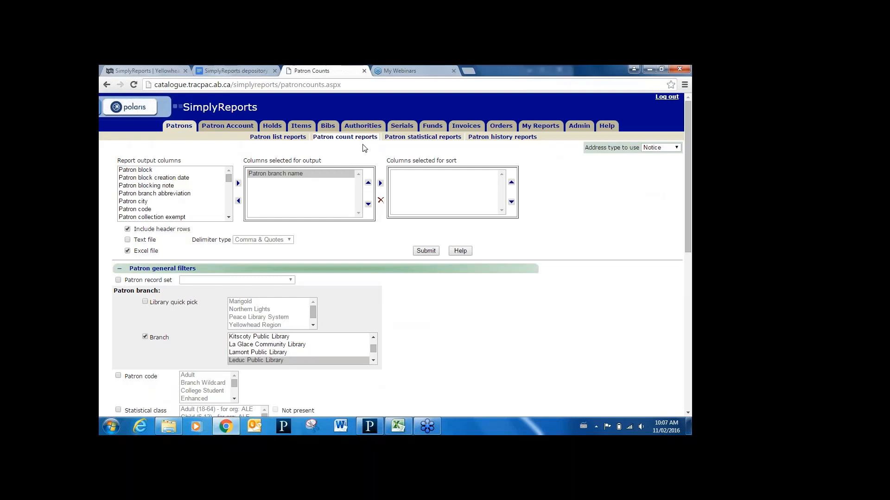
pyautogui.click(415, 138)
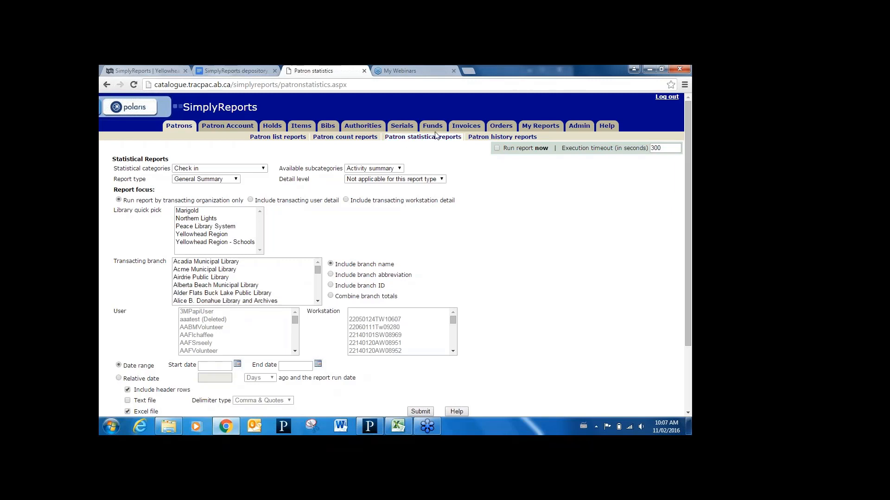
pyautogui.click(263, 169)
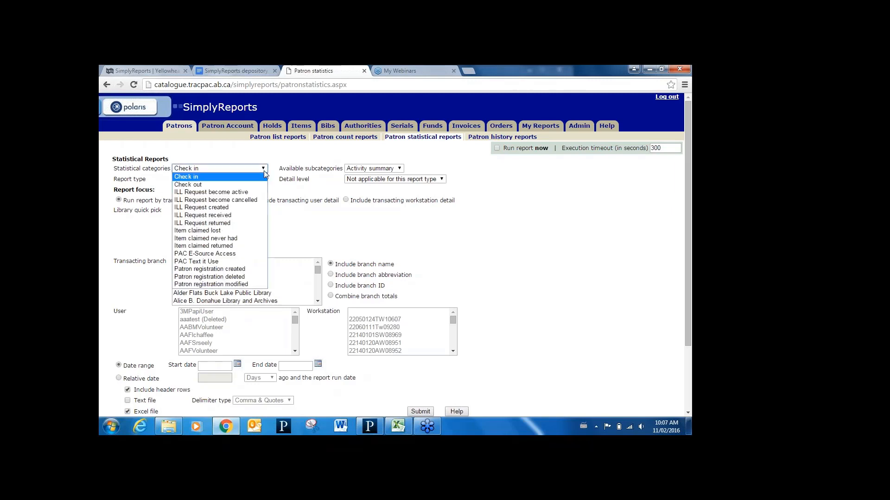
pyautogui.click(228, 271)
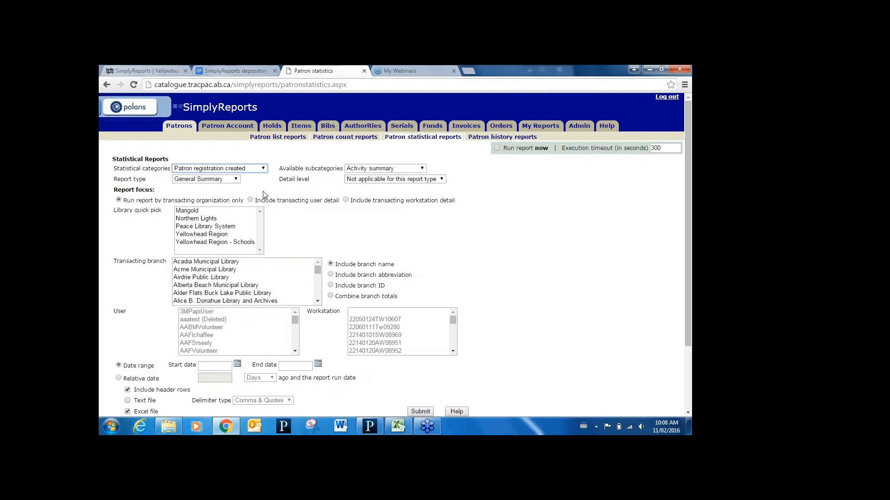
pyautogui.click(250, 200)
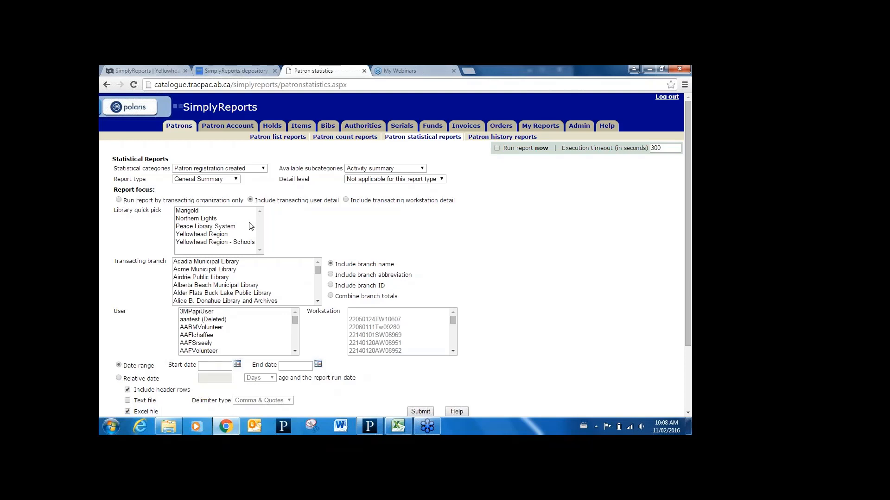
pyautogui.click(381, 169)
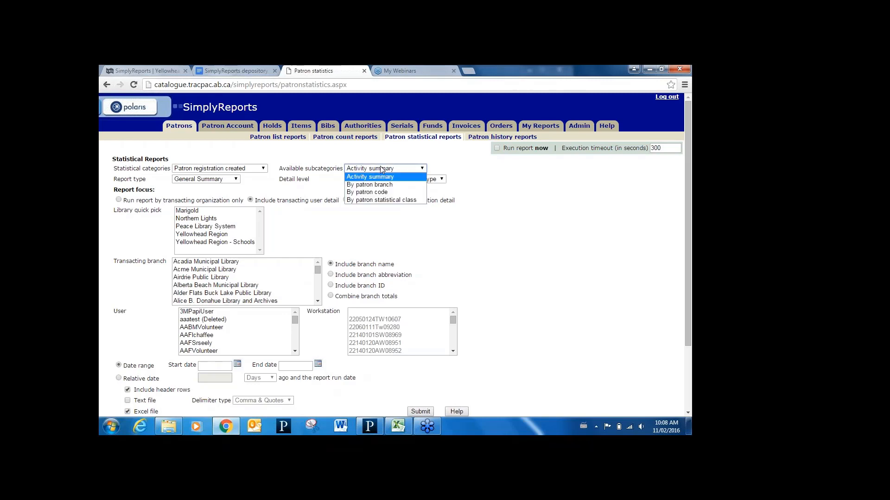
pyautogui.click(381, 168)
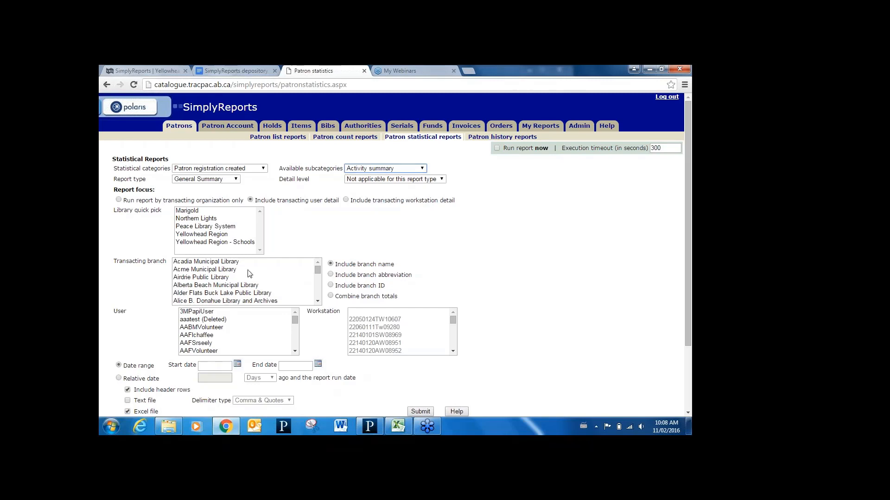
# - Choose Barrhead Public Library as the transacting branch
pyautogui.click(223, 293)
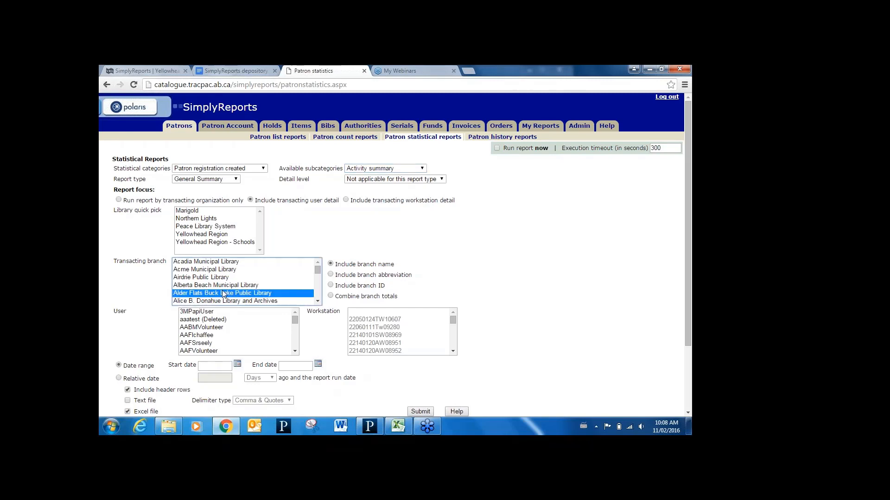
pyautogui.press('Down')
pyautogui.press('Down')
pyautogui.press('Down')
pyautogui.press('Down')
pyautogui.press('Down')
pyautogui.press('Down')
pyautogui.press('Down')
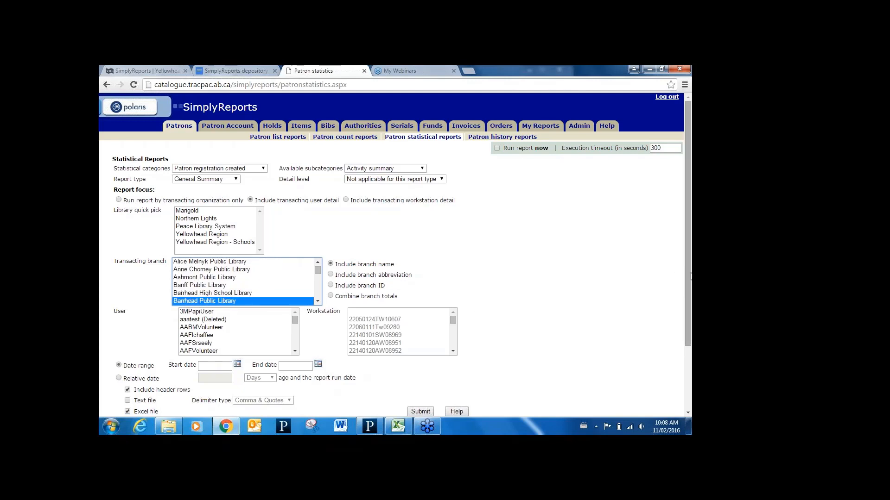
# - Limit the statistical report to a relative date of 2 months ago through the report run date
pyautogui.moveTo(689, 276); pyautogui.dragTo(690, 335)
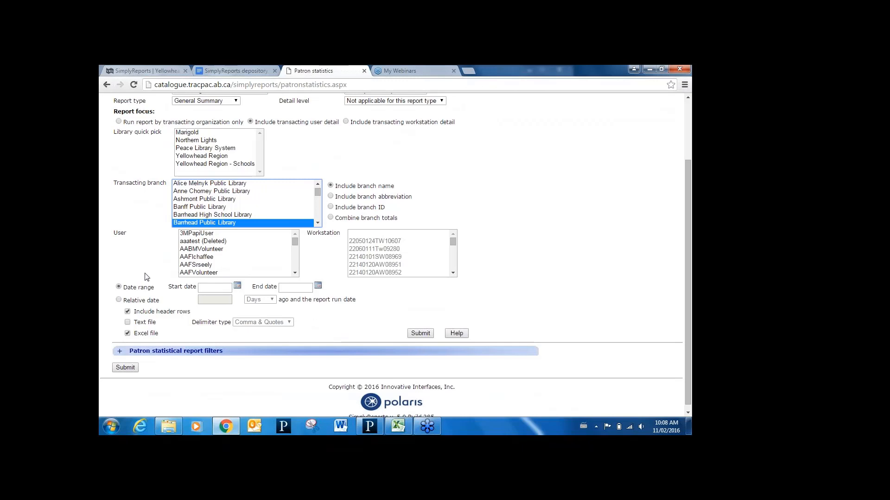
pyautogui.click(118, 300)
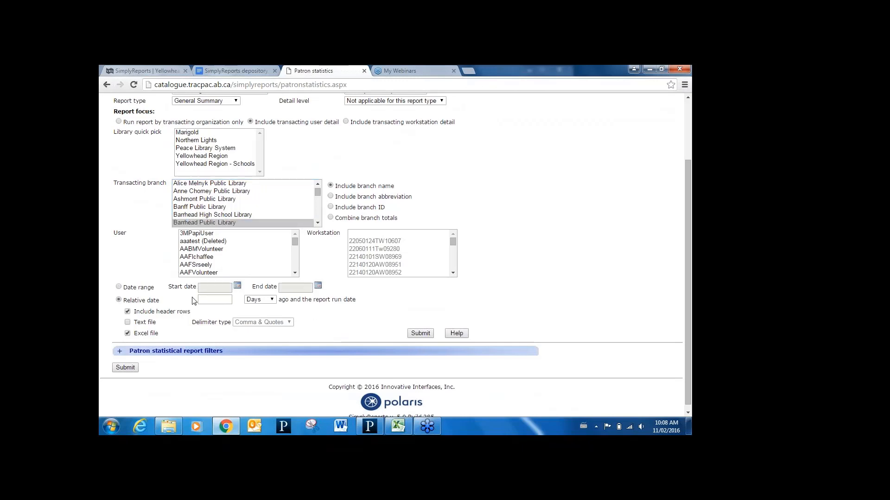
pyautogui.click(222, 298)
pyautogui.write('2')
pyautogui.click(252, 302)
pyautogui.click(258, 316)
# - Set the statistical report to run now, accepting the performance warning, and submit it
pyautogui.moveTo(688, 291); pyautogui.dragTo(680, 230)
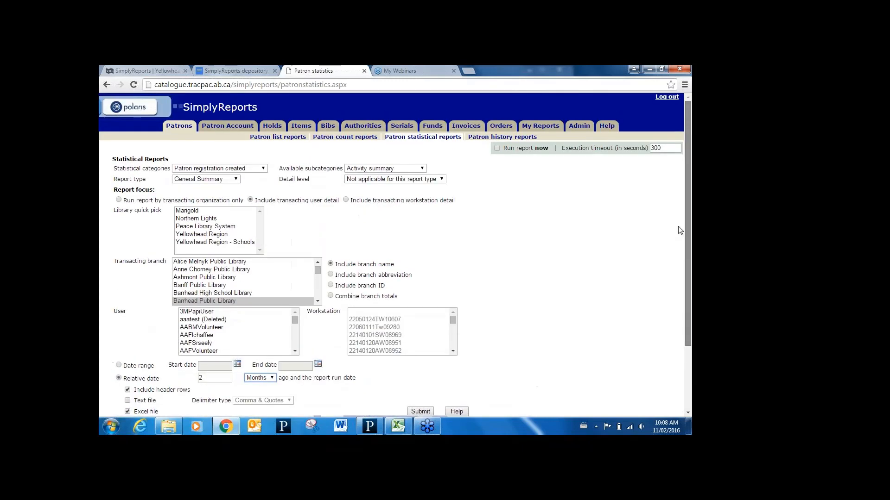
pyautogui.click(497, 148)
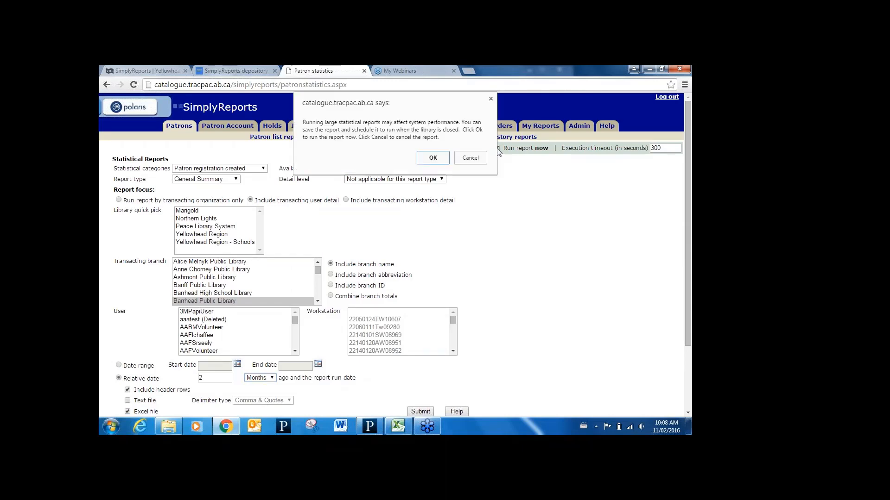
pyautogui.click(431, 160)
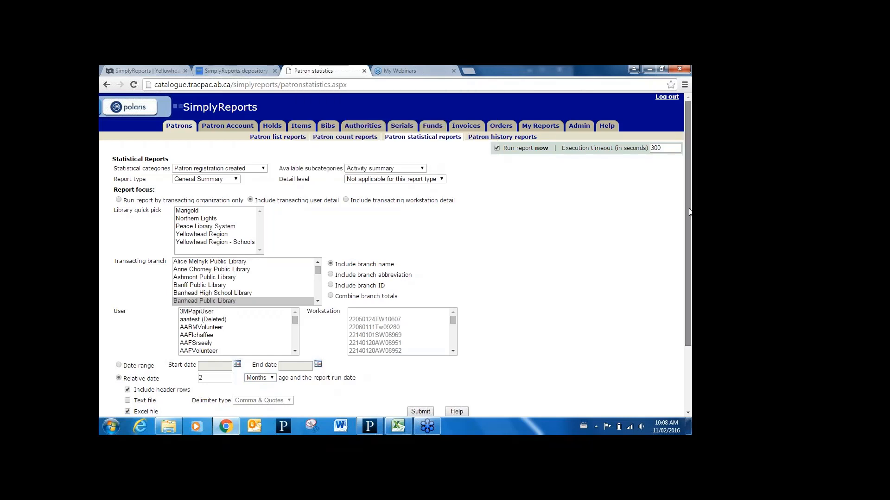
pyautogui.moveTo(690, 210); pyautogui.dragTo(691, 268)
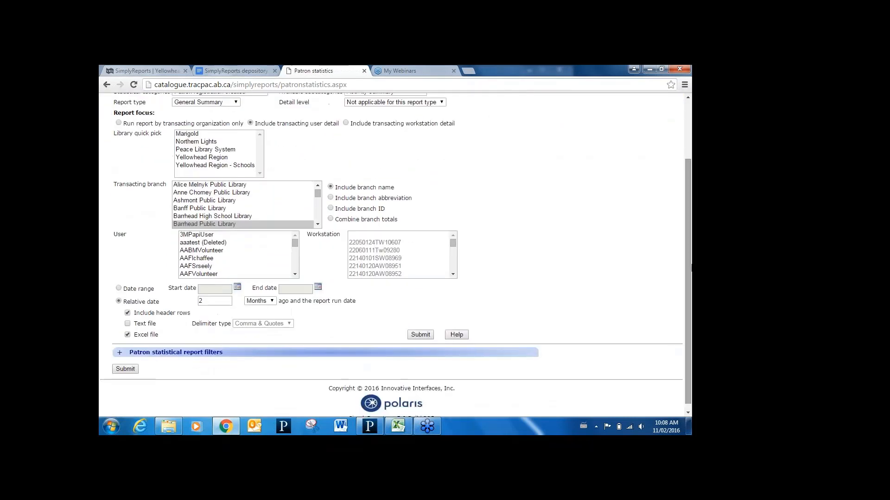
pyautogui.click(420, 335)
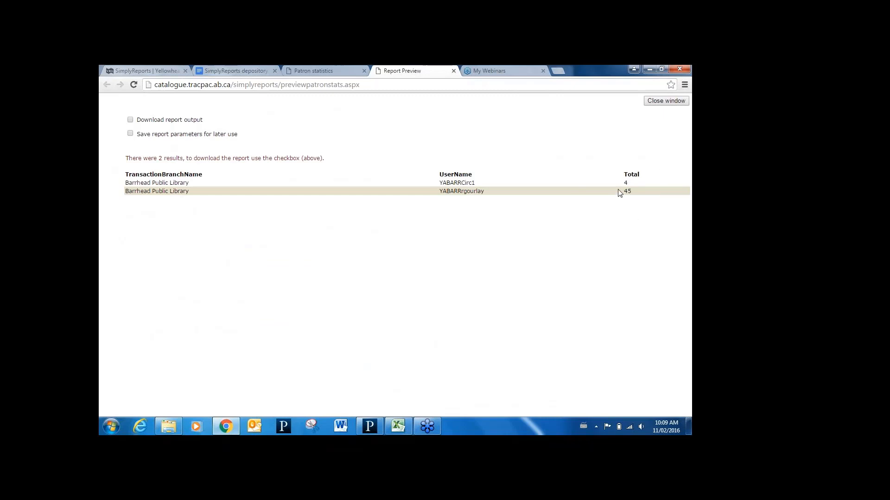
# - Close the statistical report preview and open the patron history reports form at its patron barcode field
pyautogui.click(454, 71)
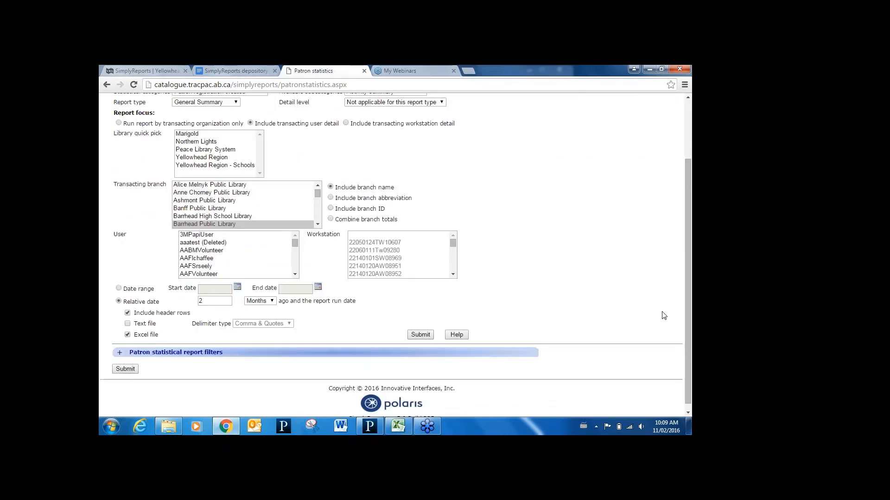
pyautogui.scroll(2, 684, 231)
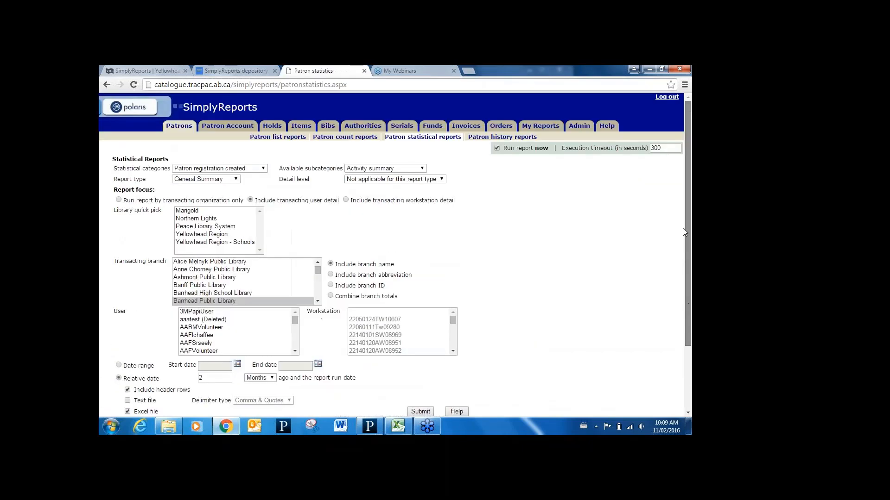
pyautogui.click(497, 137)
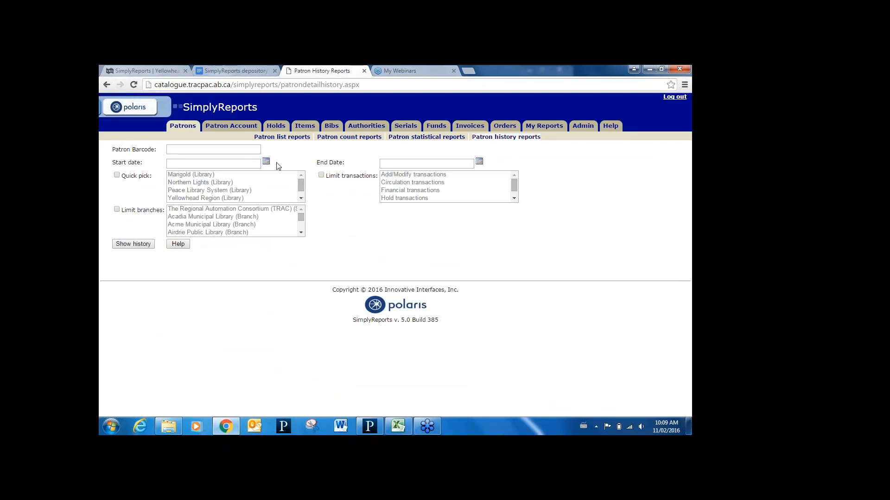
pyautogui.click(192, 148)
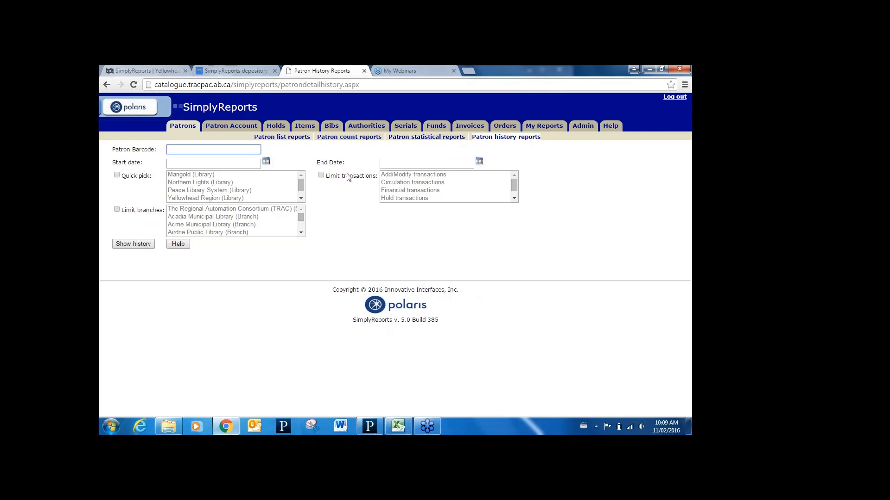
# - Switch to Excel, examine the patron details and transaction columns in the Patron history example workbook, and close it
pyautogui.click(405, 428)
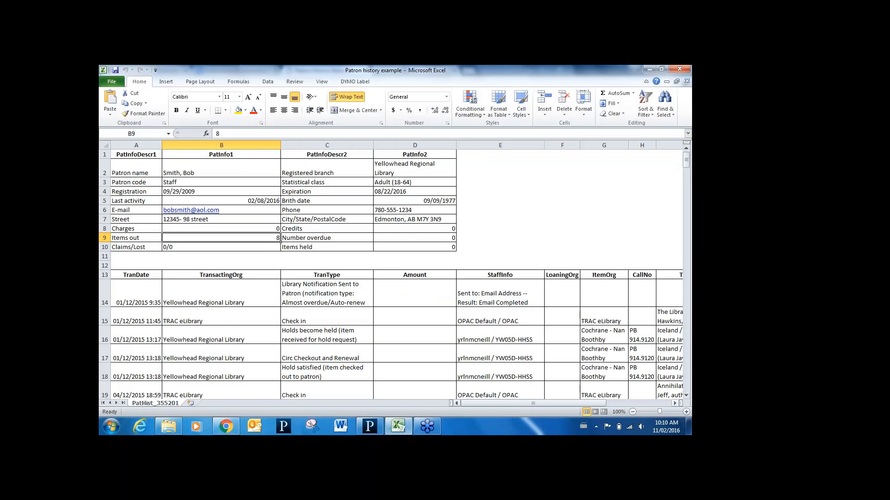
pyautogui.click(675, 403)
pyautogui.click(675, 403)
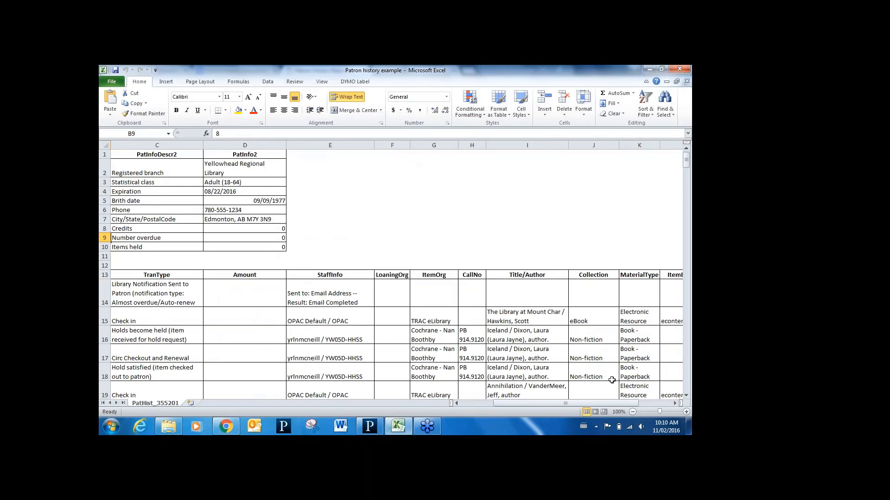
pyautogui.moveTo(551, 404); pyautogui.dragTo(519, 404)
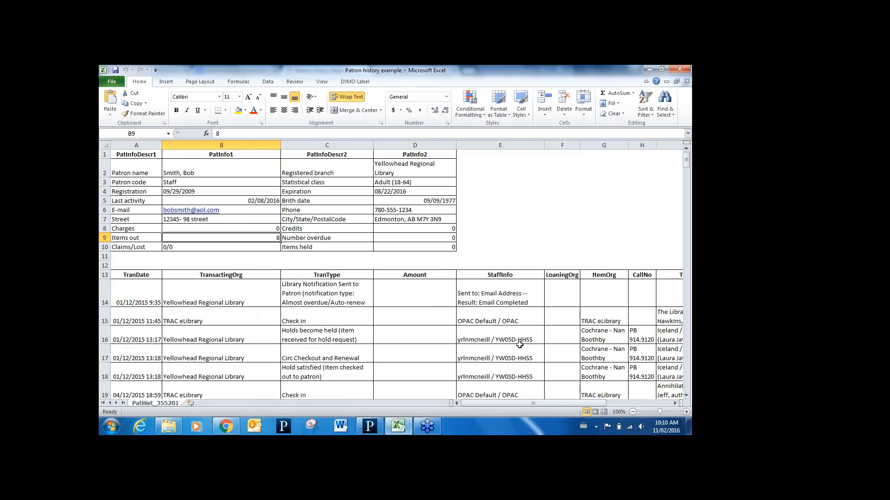
pyautogui.click(680, 68)
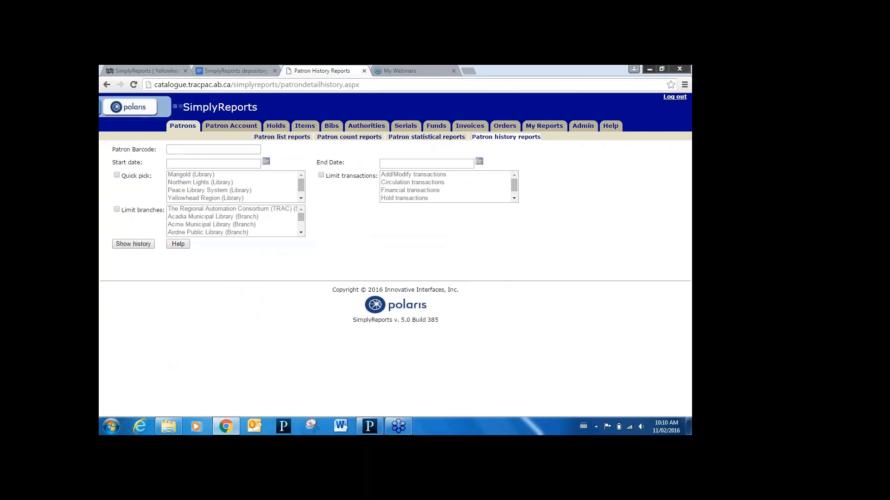
# - Start a patron account count report with Patron full name and Patron Barcode as output columns
pyautogui.click(231, 126)
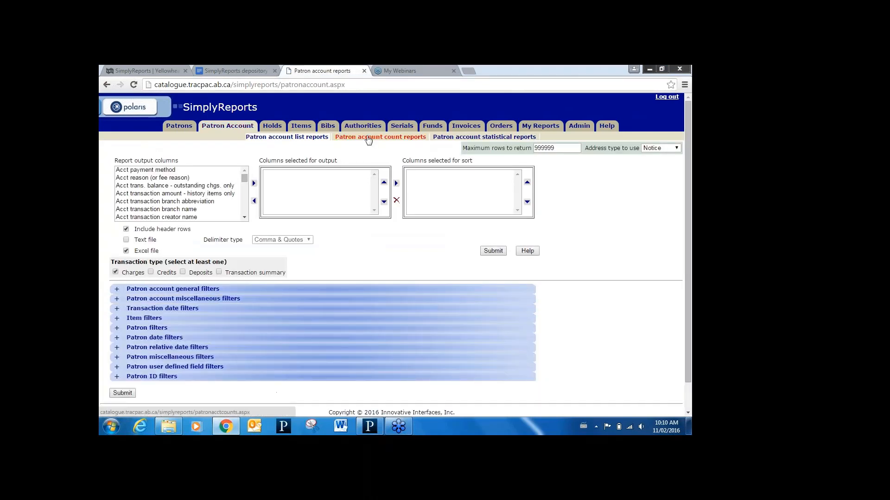
pyautogui.click(368, 137)
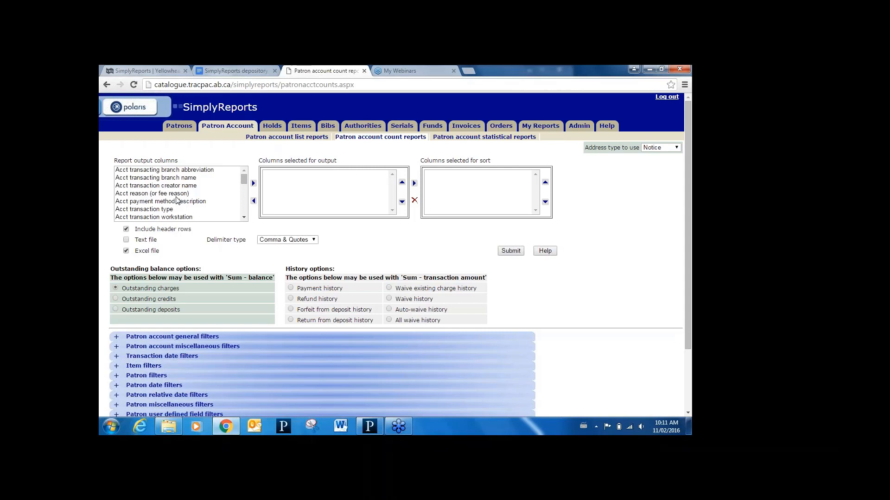
pyautogui.click(244, 218)
pyautogui.click(244, 218)
pyautogui.click(243, 217)
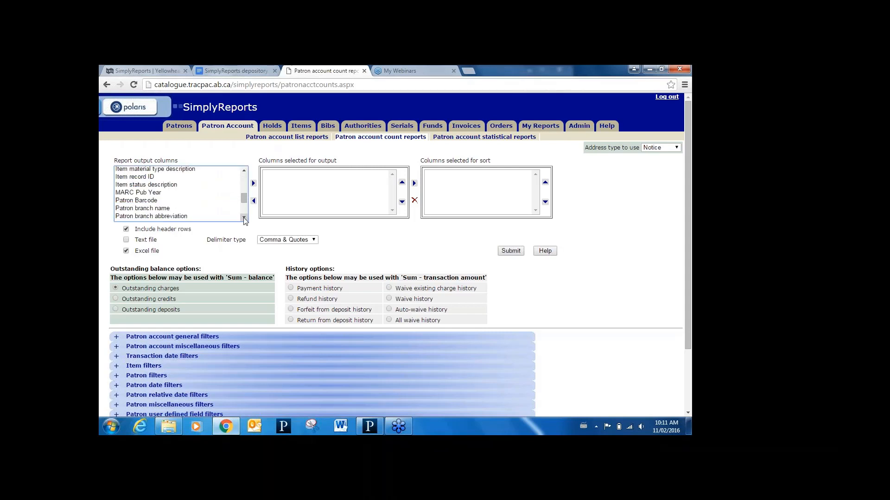
pyautogui.click(244, 218)
pyautogui.click(244, 217)
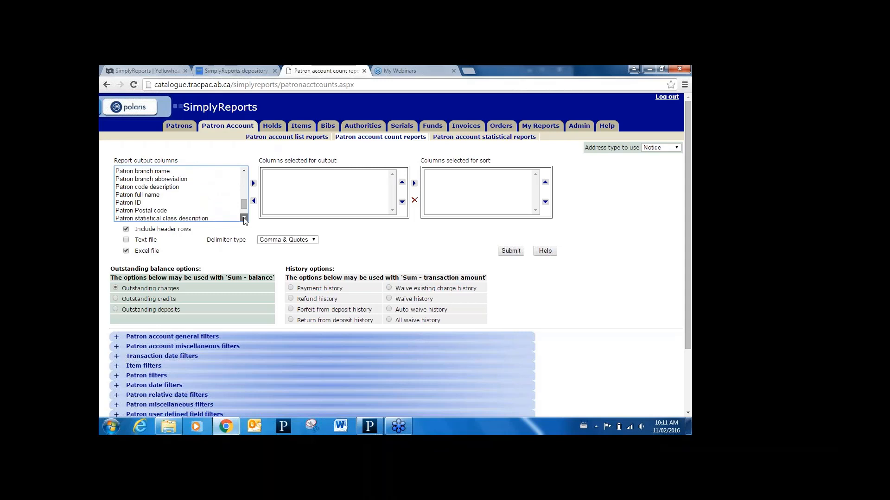
pyautogui.click(163, 195)
pyautogui.click(253, 185)
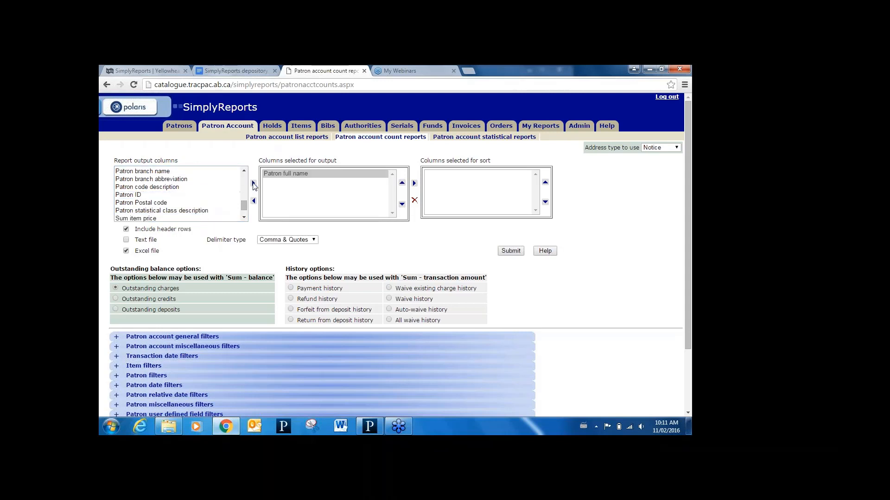
pyautogui.click(243, 171)
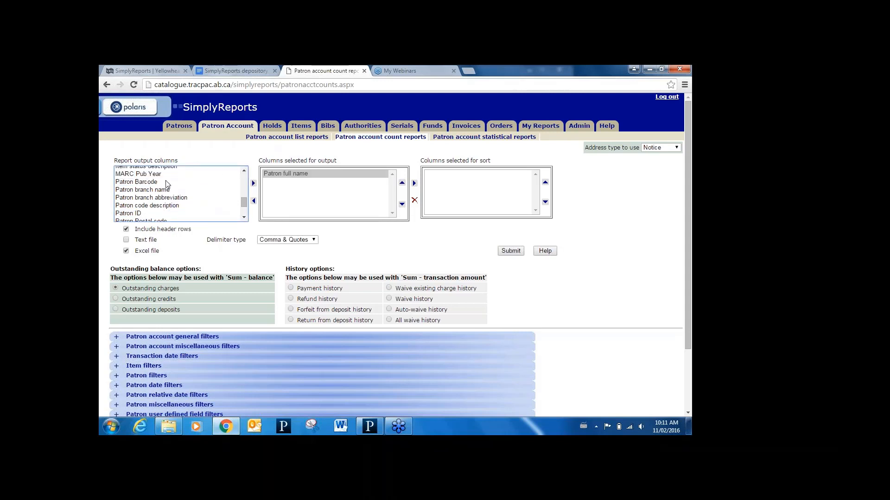
pyautogui.click(185, 181)
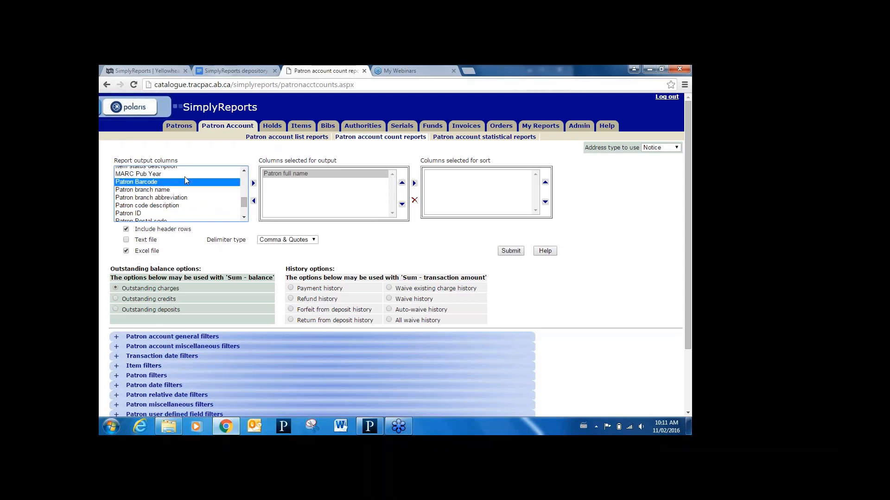
pyautogui.click(254, 184)
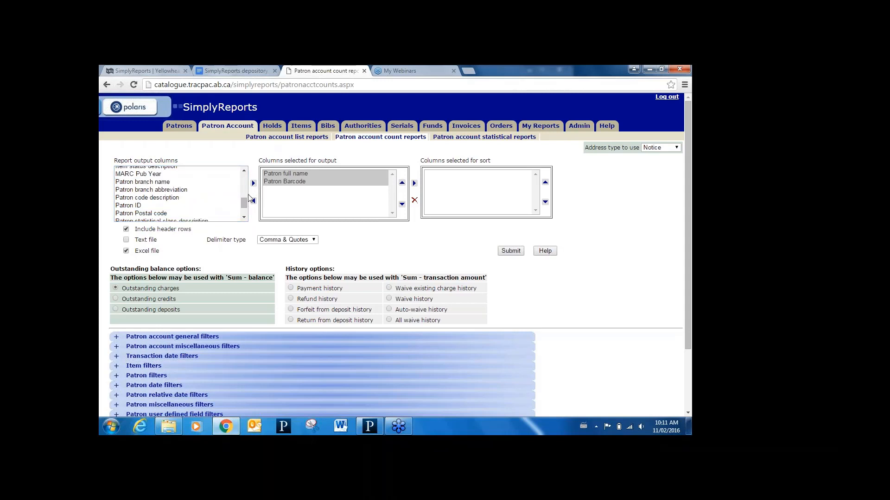
# - Add Sum - balance (outstanding balance only) to the output columns and sort the report by it
pyautogui.moveTo(246, 199); pyautogui.dragTo(246, 216)
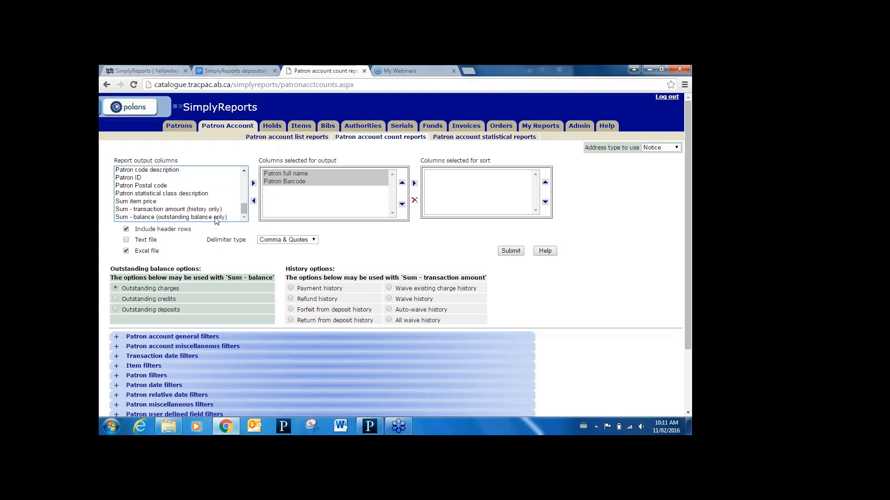
pyautogui.click(230, 215)
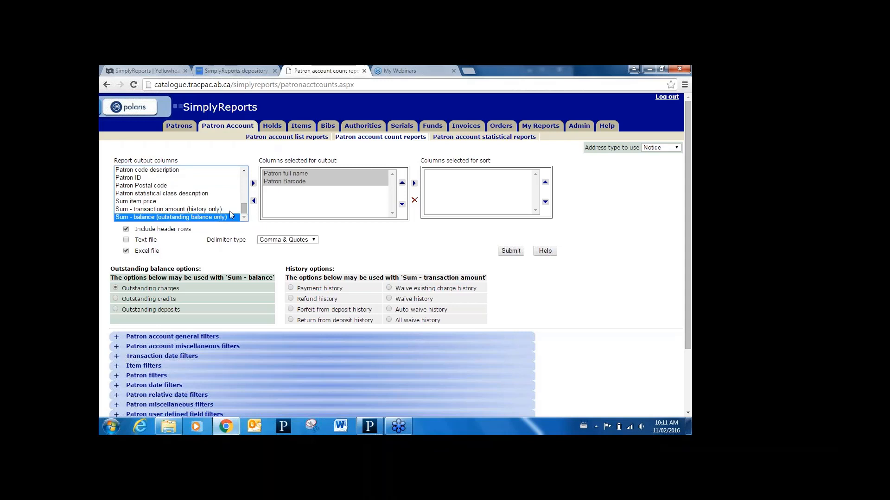
pyautogui.click(254, 184)
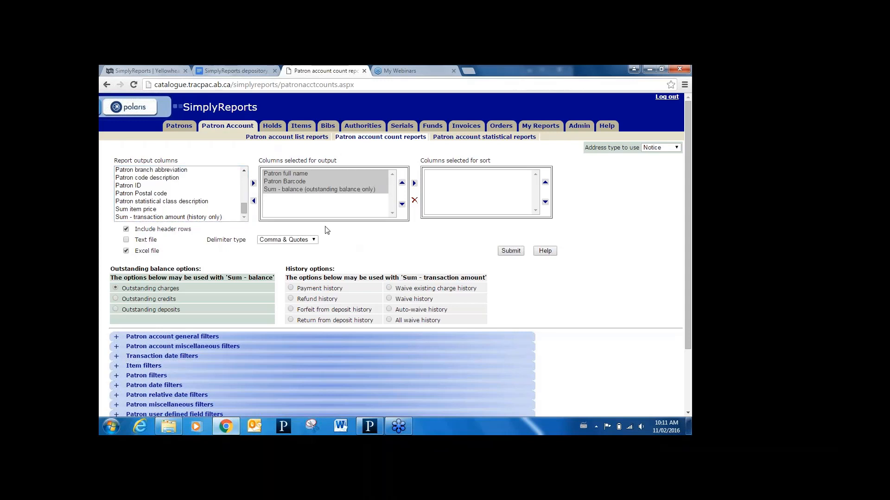
pyautogui.click(362, 191)
pyautogui.click(414, 184)
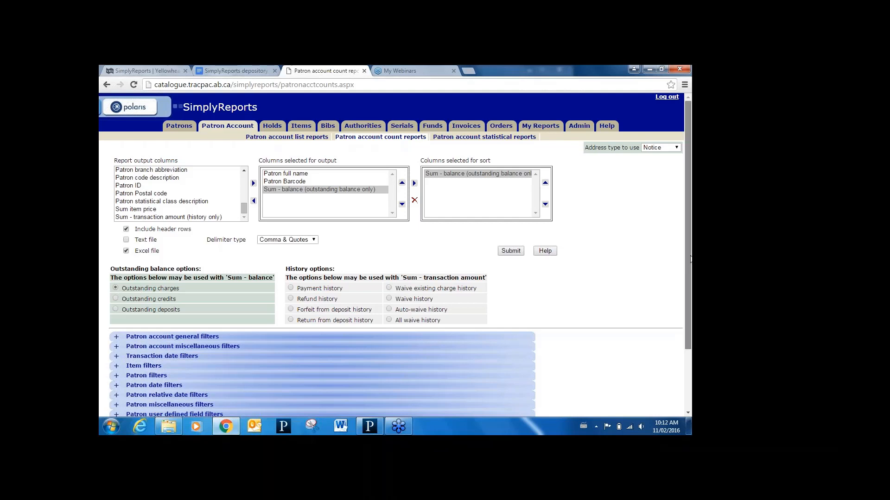
# - Filter the patron account count report to the patron branch Leduc Public Library
pyautogui.moveTo(690, 260); pyautogui.dragTo(691, 324)
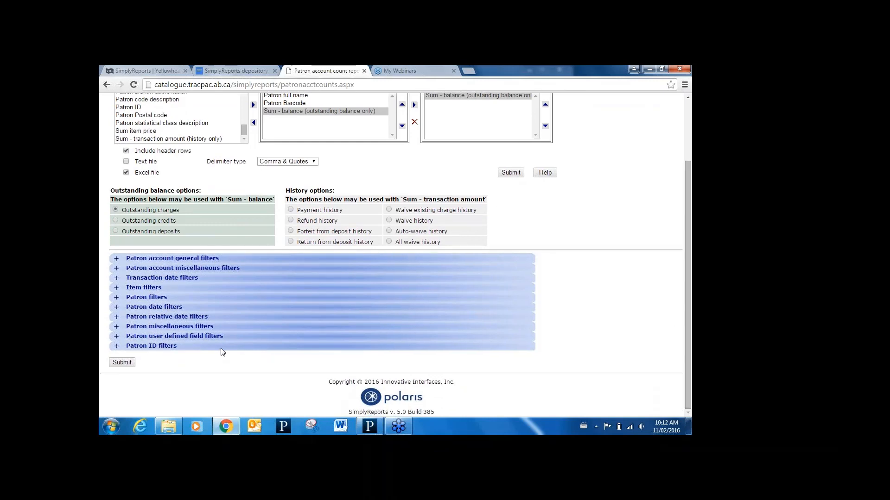
pyautogui.click(116, 299)
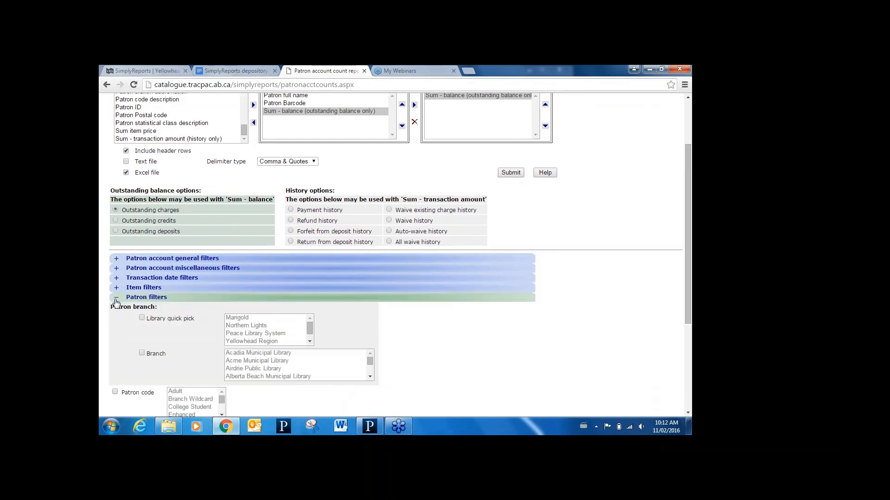
pyautogui.click(142, 353)
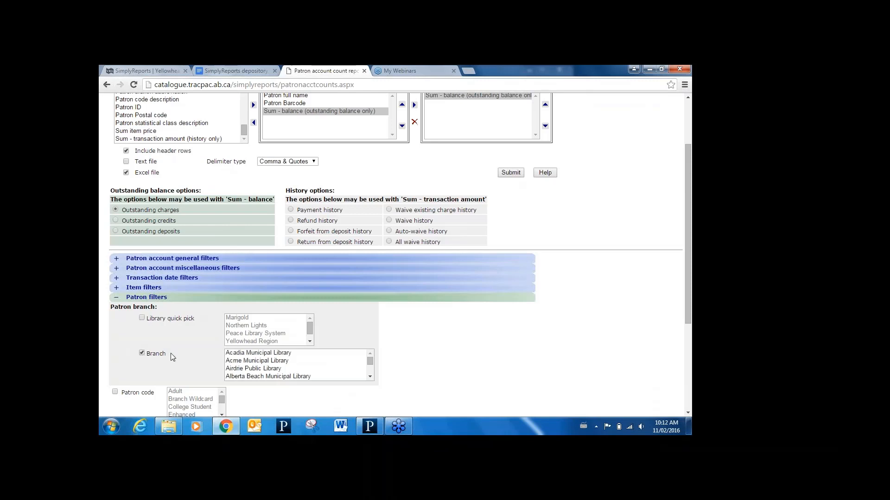
pyautogui.click(247, 364)
pyautogui.press('Down')
pyautogui.press('Down')
pyautogui.press('Down')
pyautogui.press('Down')
pyautogui.press('Down')
pyautogui.press('Down')
pyautogui.press('Down')
pyautogui.press('Down')
pyautogui.press('Down')
pyautogui.press('Down')
pyautogui.press('Down')
pyautogui.press('Down')
pyautogui.press('Down')
pyautogui.press('Down')
pyautogui.press('Down')
pyautogui.press('Down')
pyautogui.press('Down')
pyautogui.press('Down')
pyautogui.press('Down')
pyautogui.press('Down')
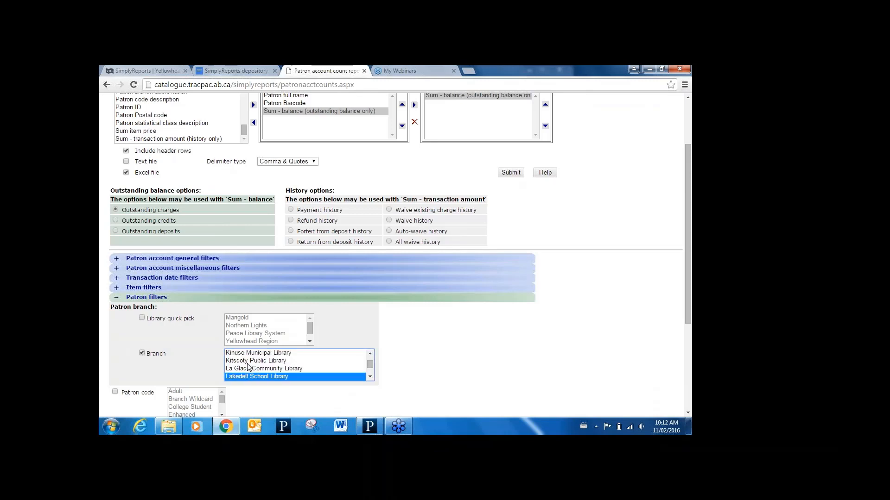
pyautogui.press('Down')
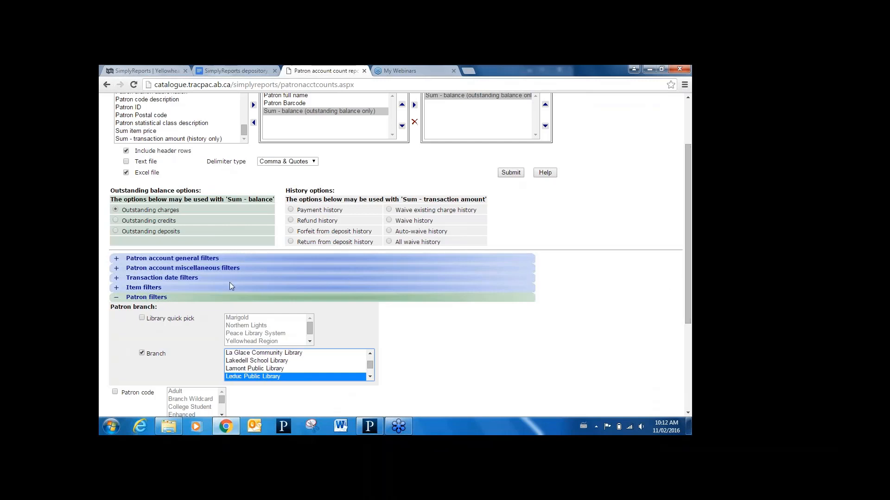
# - Limit the report to charges greater than or equal to 75 and submit it
pyautogui.click(118, 270)
pyautogui.click(115, 292)
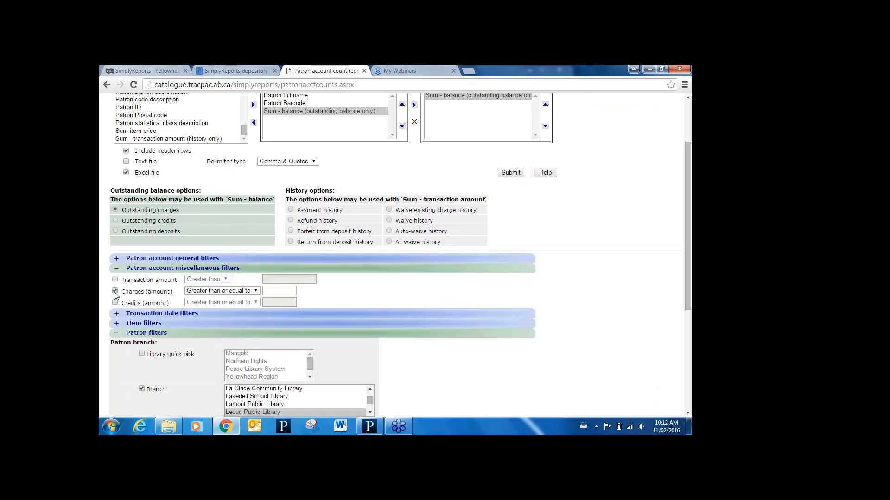
pyautogui.click(275, 288)
pyautogui.write('75')
pyautogui.click(512, 173)
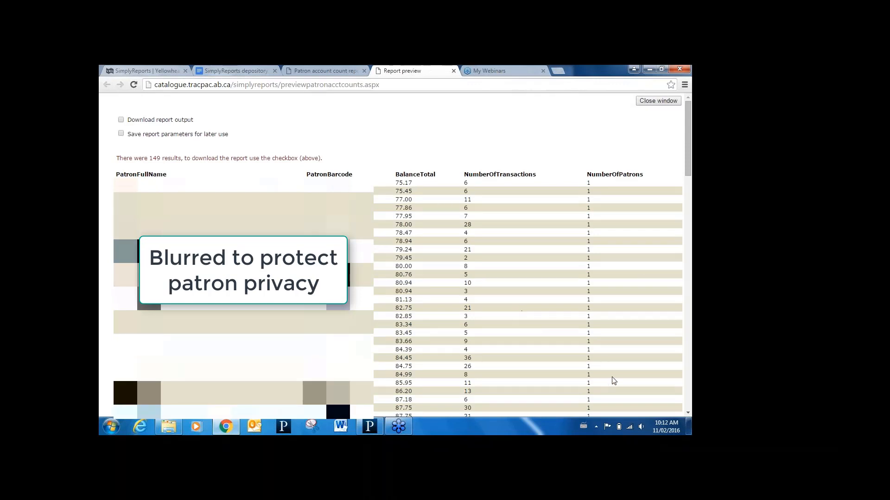
# - Look through the patron balance totals down to the end of the report preview and close it
pyautogui.click(688, 414)
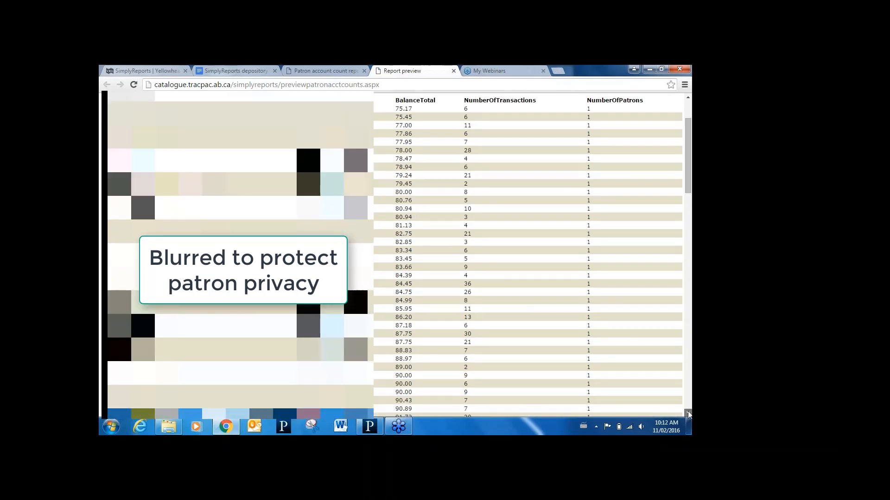
pyautogui.click(689, 413)
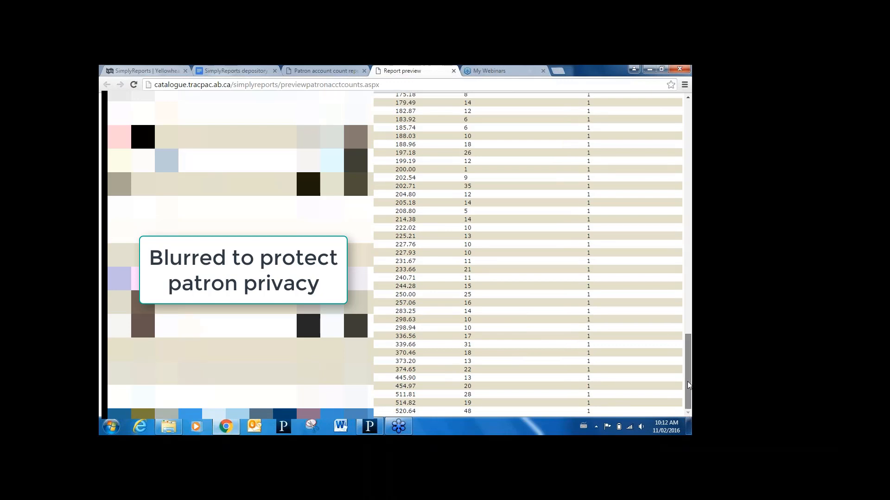
pyautogui.moveTo(689, 385); pyautogui.dragTo(642, 81)
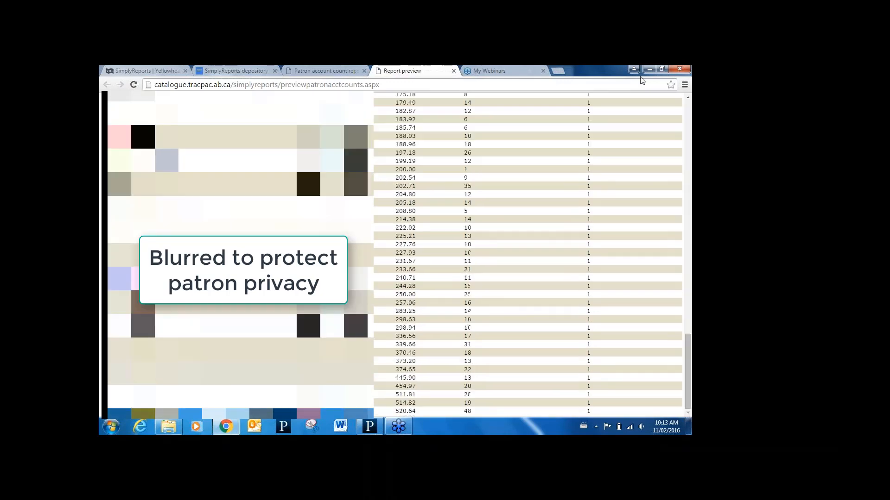
pyautogui.click(453, 71)
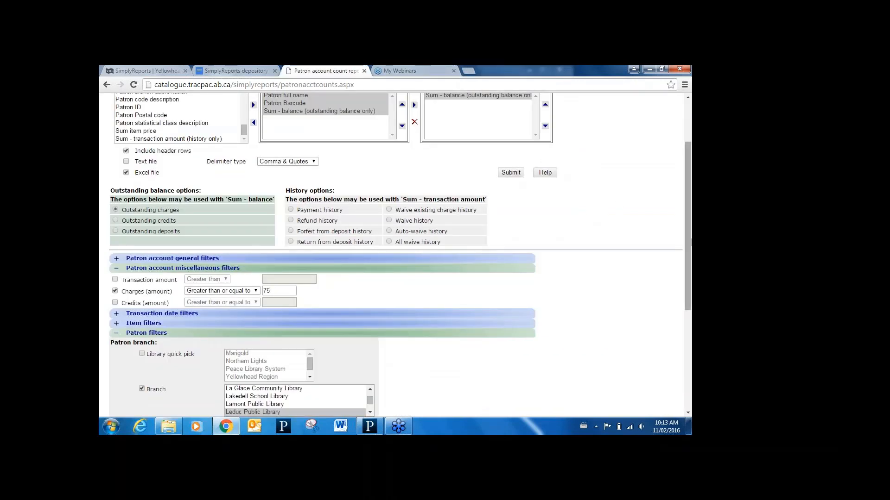
# - Set up a patron account statistical report on patron accounting charges with subcategory Reason code and report type Monthly
pyautogui.moveTo(688, 233); pyautogui.dragTo(674, 178)
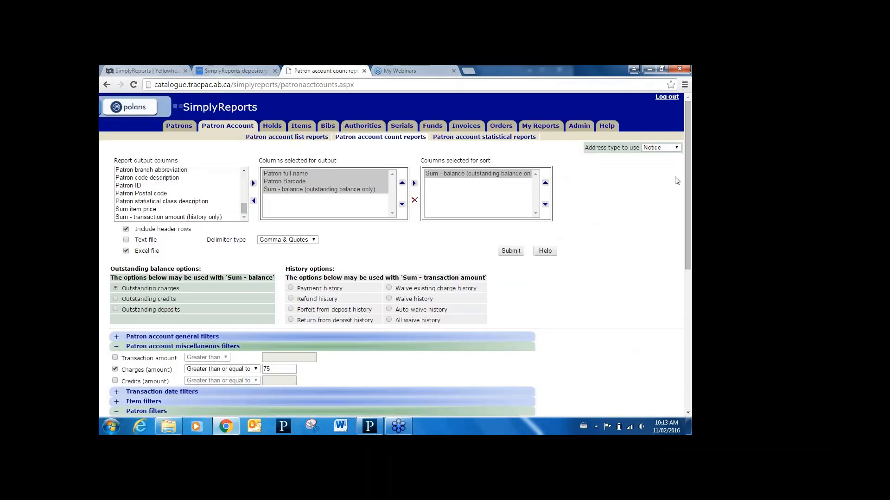
pyautogui.click(494, 138)
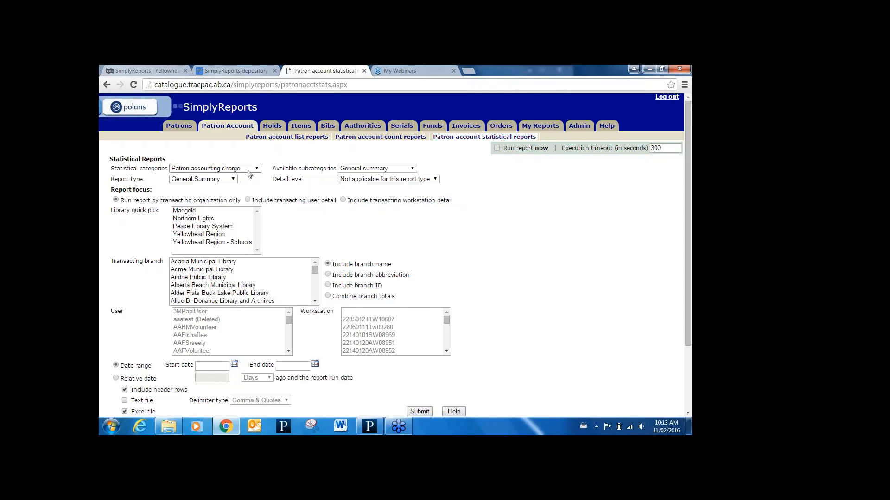
pyautogui.click(355, 173)
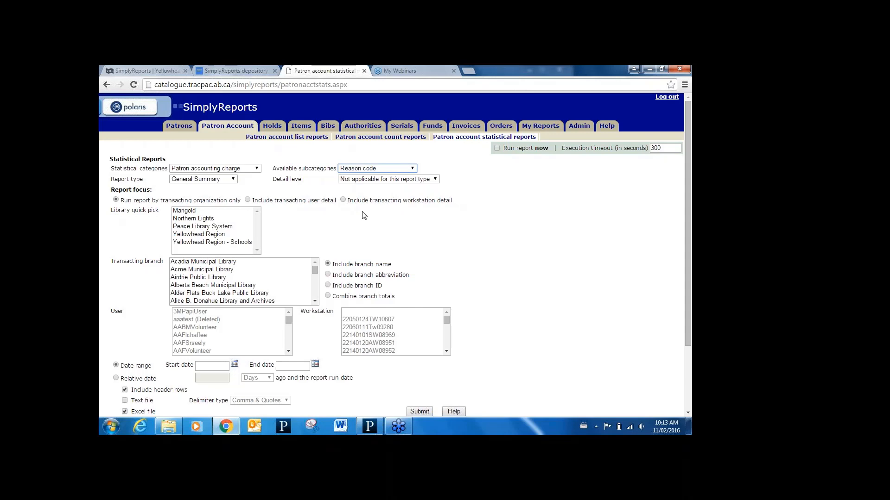
pyautogui.click(210, 181)
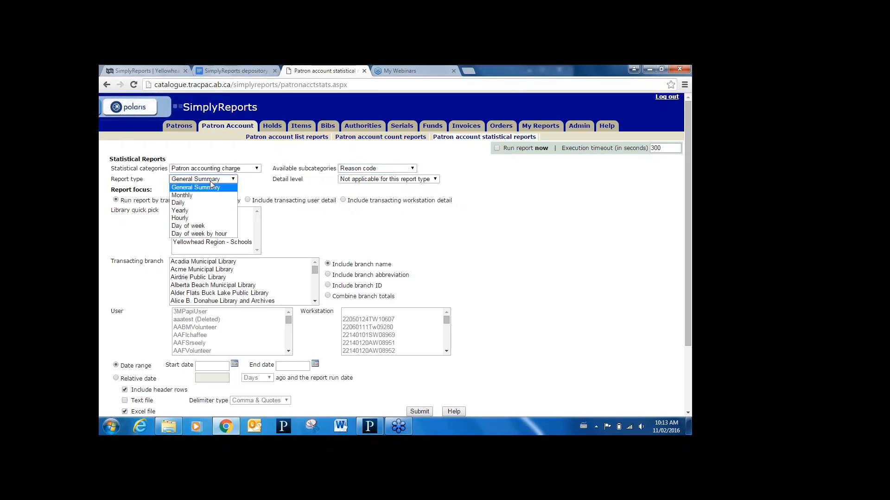
pyautogui.click(217, 196)
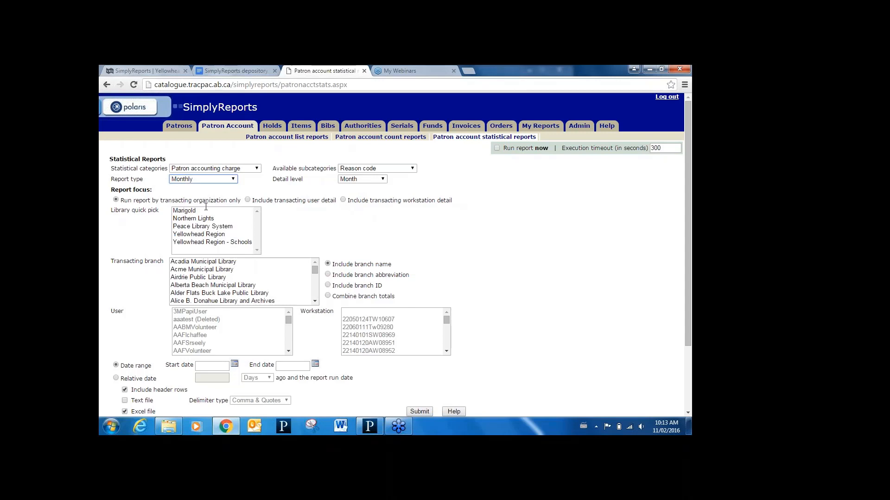
# - Choose Leduc Public Library as the transacting branch for the statistical report
pyautogui.click(210, 278)
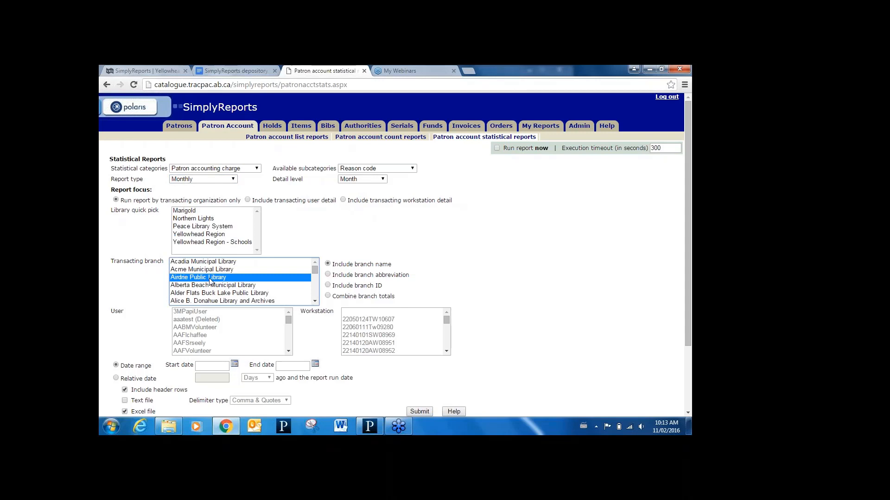
pyautogui.press('Down')
pyautogui.press('Down')
pyautogui.press('Down')
pyautogui.press('Down')
pyautogui.press('Down')
pyautogui.press('Down')
pyautogui.press('Down')
pyautogui.press('Down')
pyautogui.press('Down')
pyautogui.press('Down')
pyautogui.press('Down')
pyautogui.press('Down')
pyautogui.press('Down')
pyautogui.press('Down')
pyautogui.press('Down')
pyautogui.press('Down')
pyautogui.press('Down')
pyautogui.press('Down')
pyautogui.press('Down')
pyautogui.press('Down')
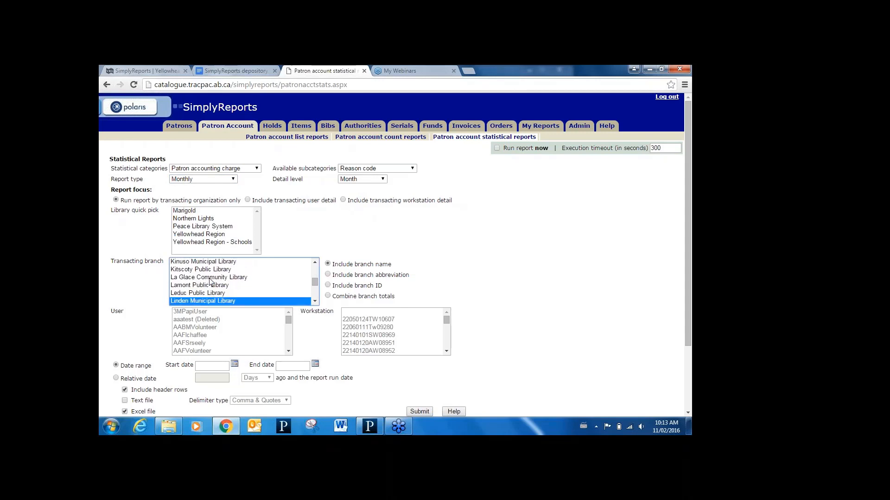
pyautogui.press('Up')
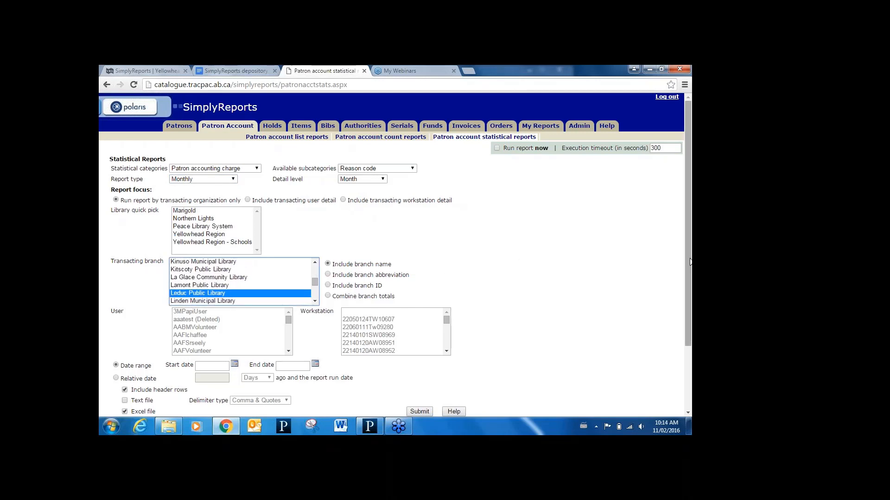
# - Restrict the statistical report to a relative date of 30 days before the run date
pyautogui.scroll(-2, 279, 259)
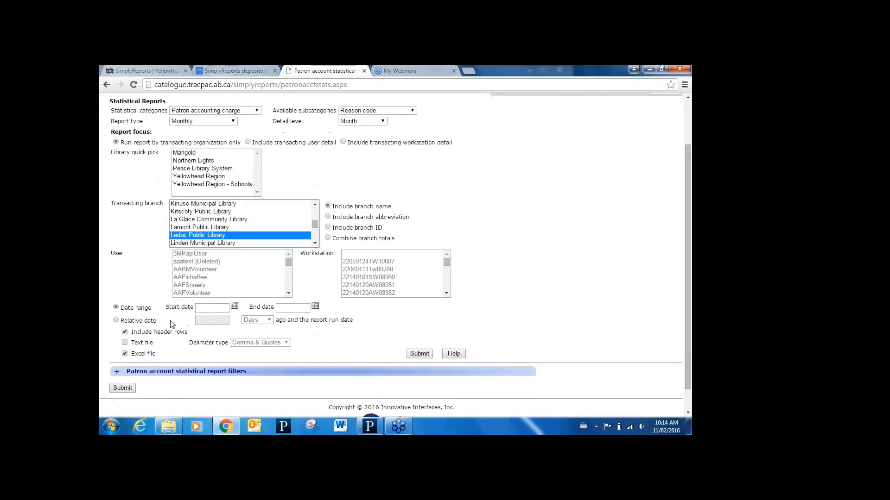
pyautogui.click(116, 320)
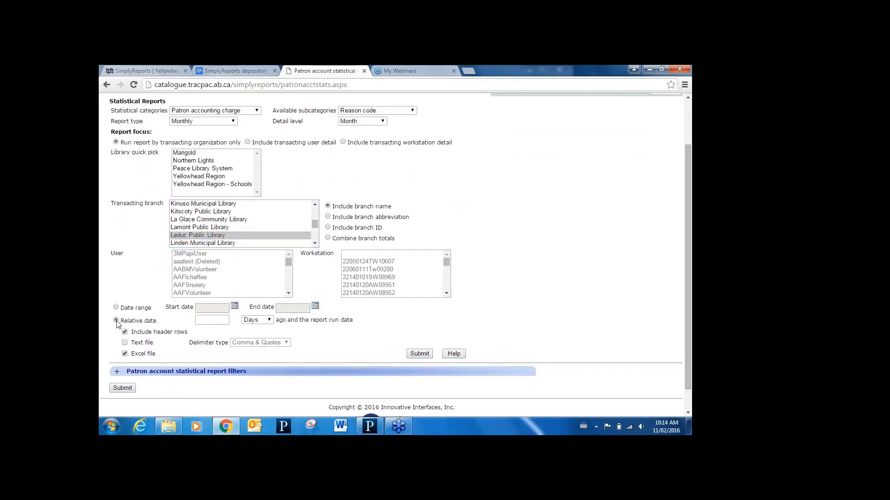
pyautogui.click(220, 319)
pyautogui.write('30')
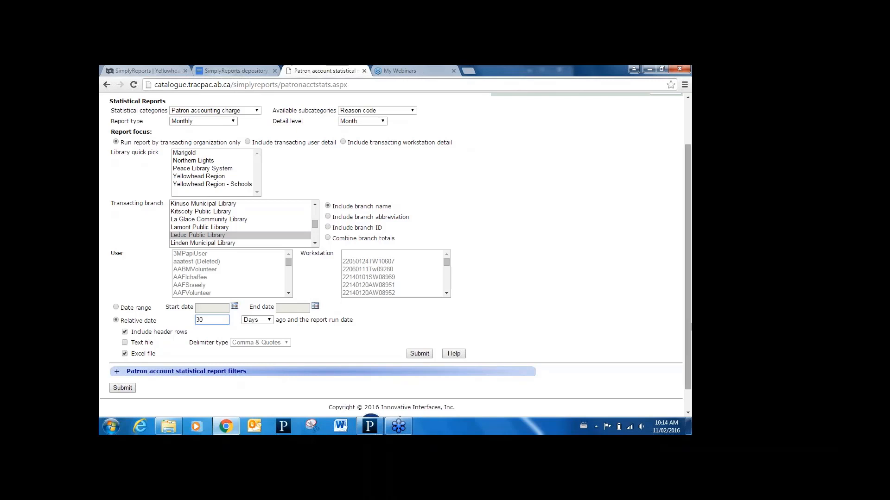
# - Submit the charge statistics report with the run now option enabled and close its preview
pyautogui.scroll(2, 688, 317)
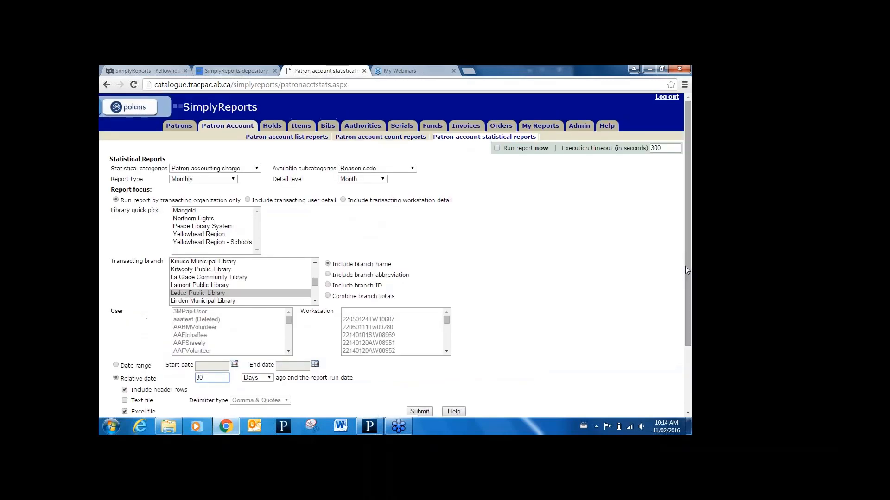
pyautogui.click(496, 148)
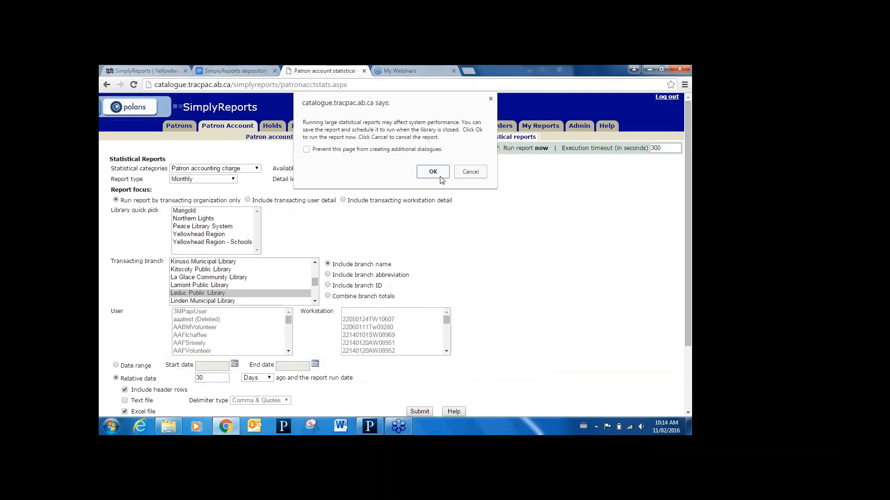
pyautogui.click(443, 180)
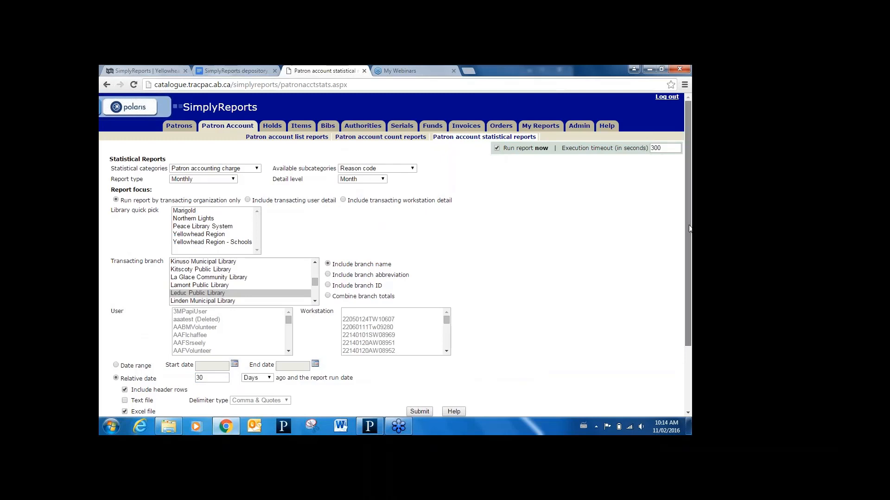
pyautogui.scroll(-2, 689, 228)
pyautogui.click(420, 361)
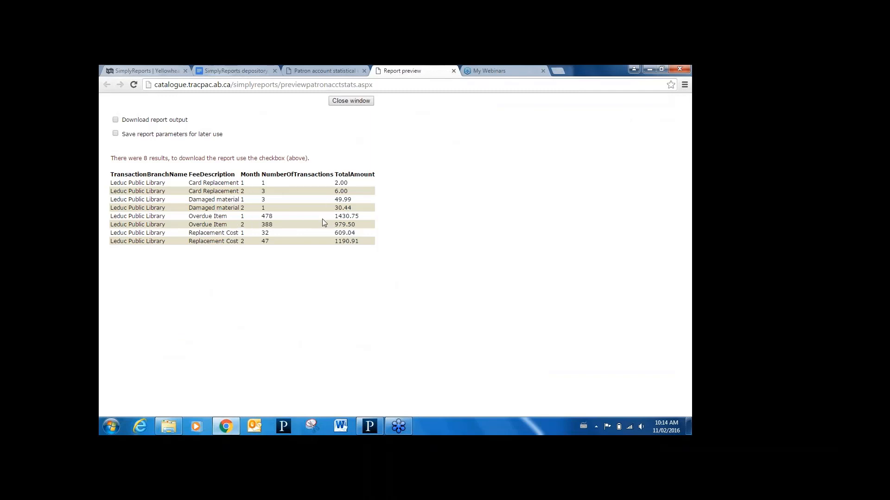
pyautogui.click(453, 70)
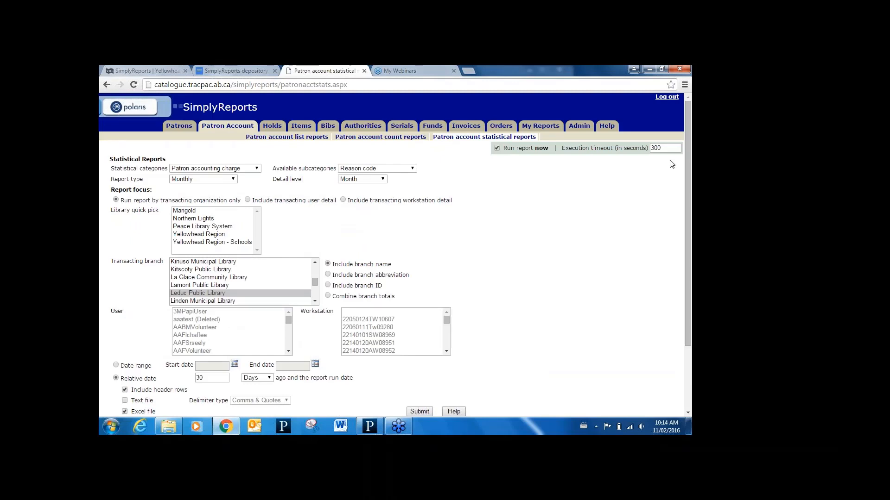
# - Start a holds list report and add Hold pickup branch name to its output columns
pyautogui.click(272, 126)
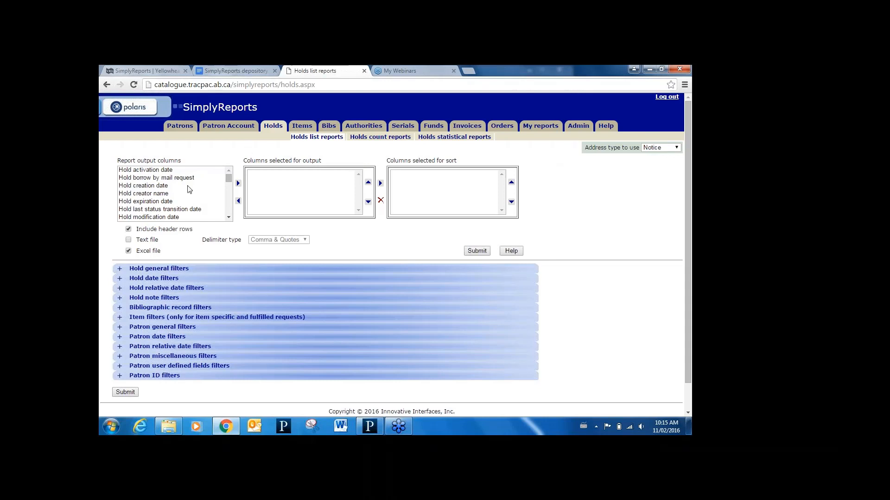
pyautogui.click(229, 217)
pyautogui.scroll(-3, 229, 221)
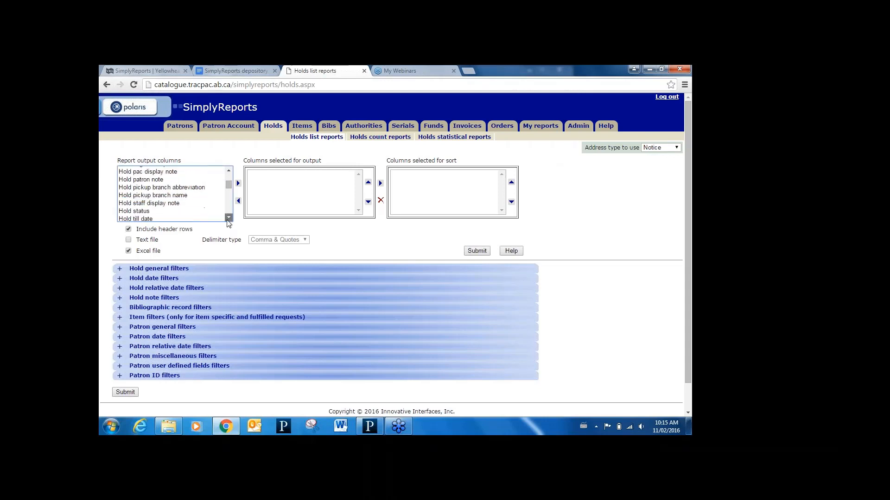
pyautogui.click(176, 196)
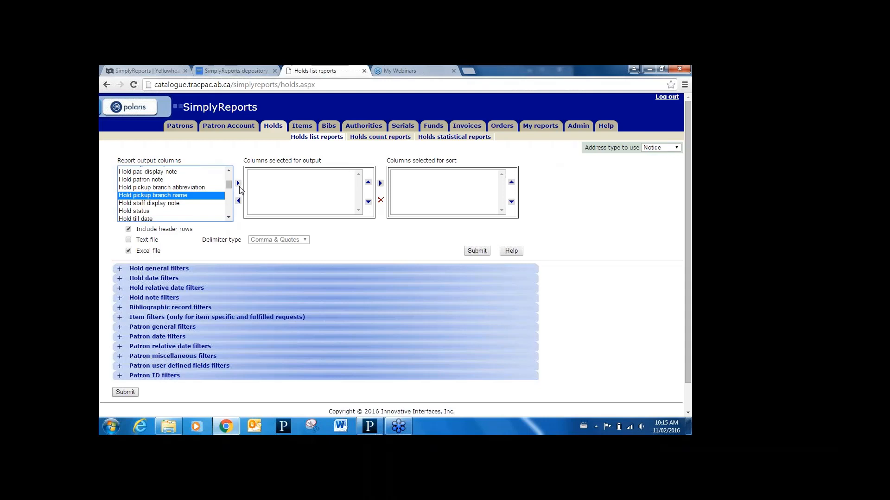
pyautogui.click(238, 184)
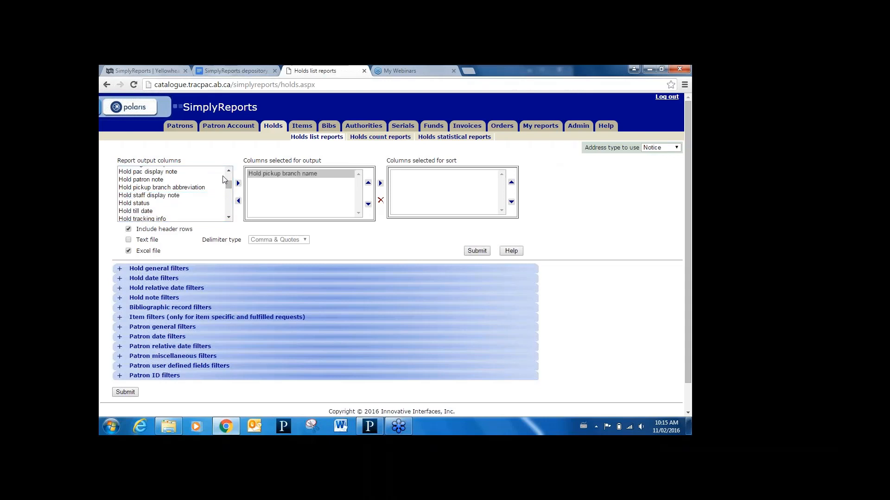
# - Add MARC sort title to the output columns of the holds list report
pyautogui.moveTo(228, 184); pyautogui.dragTo(229, 196)
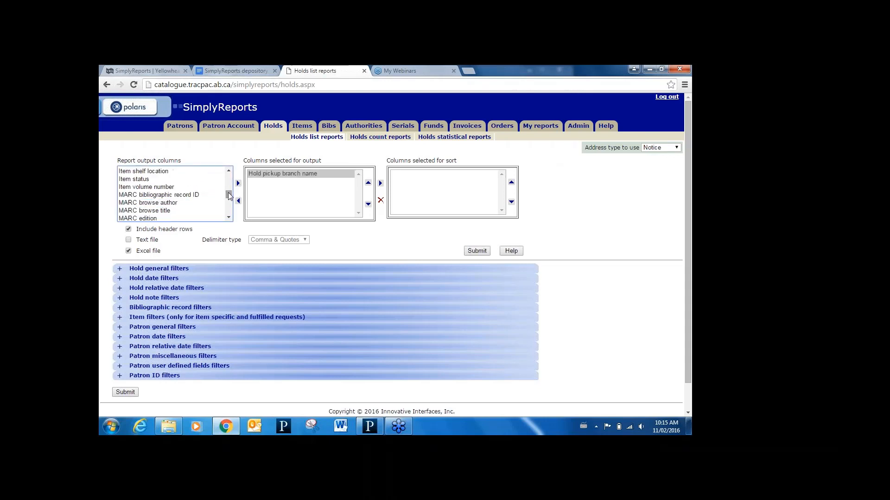
pyautogui.click(229, 218)
pyautogui.click(229, 217)
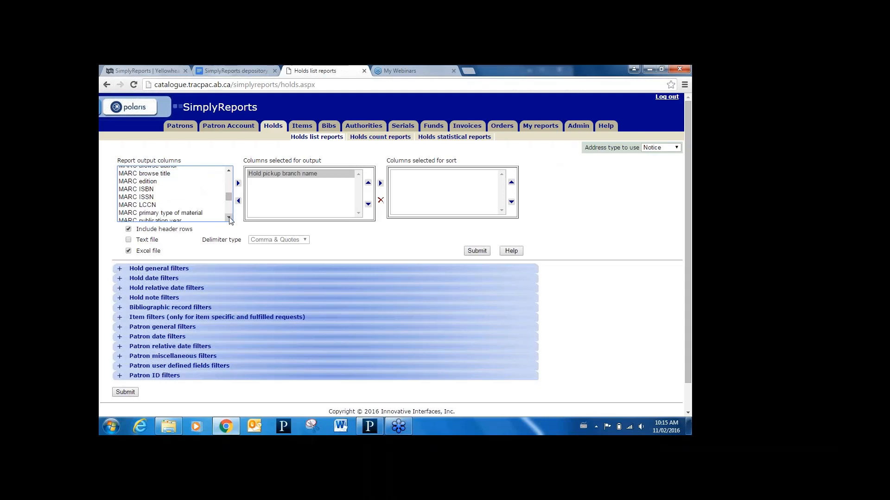
pyautogui.click(228, 218)
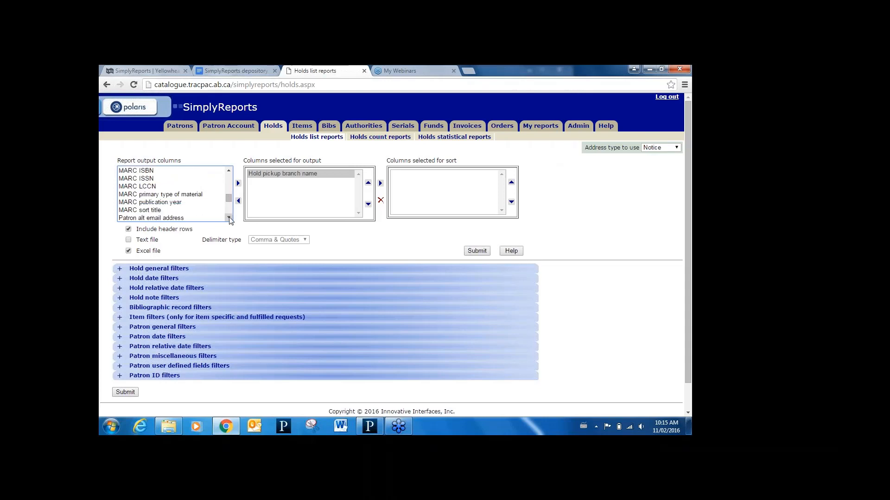
pyautogui.click(171, 211)
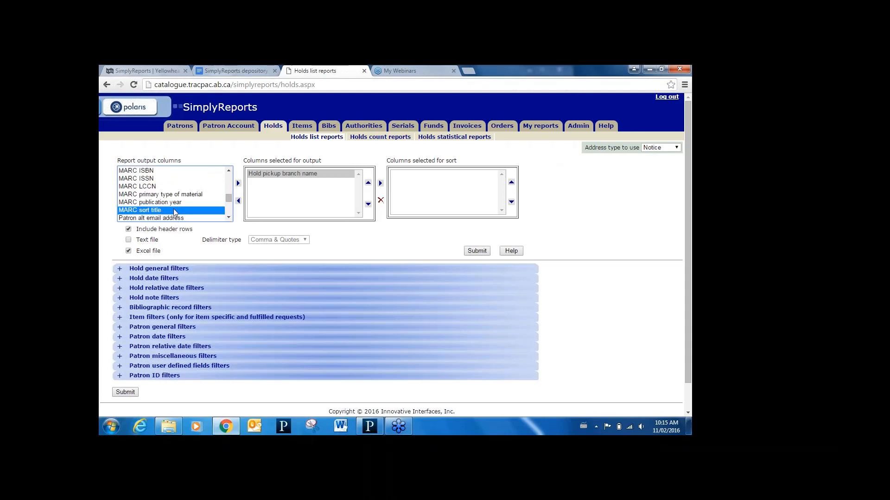
pyautogui.click(239, 184)
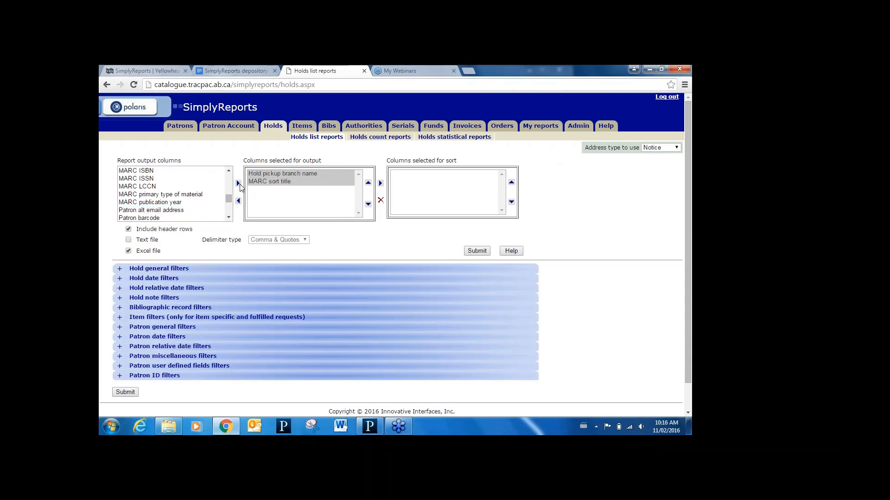
# - Add Patron barcode and Patron full name to the holds report's output columns
pyautogui.click(230, 218)
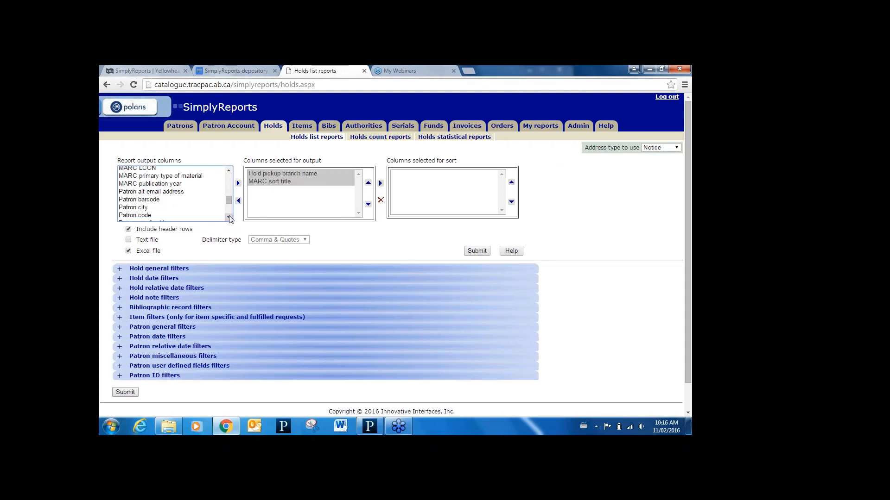
pyautogui.click(165, 200)
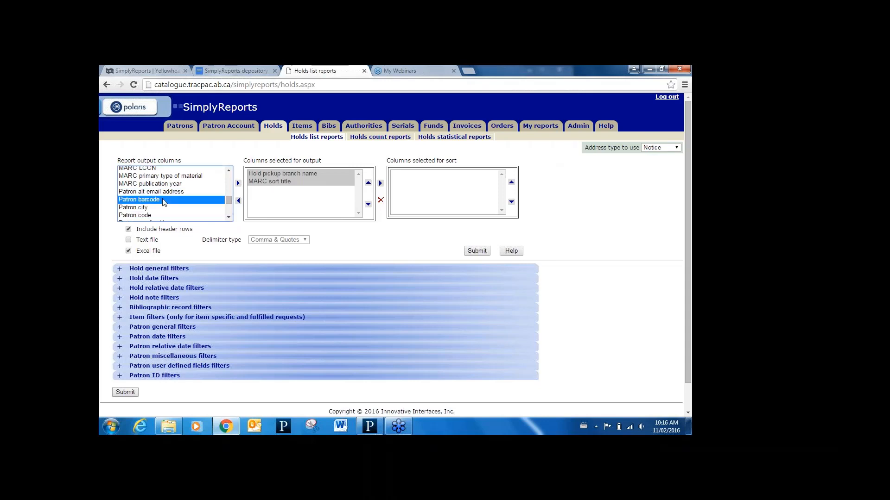
pyautogui.click(238, 184)
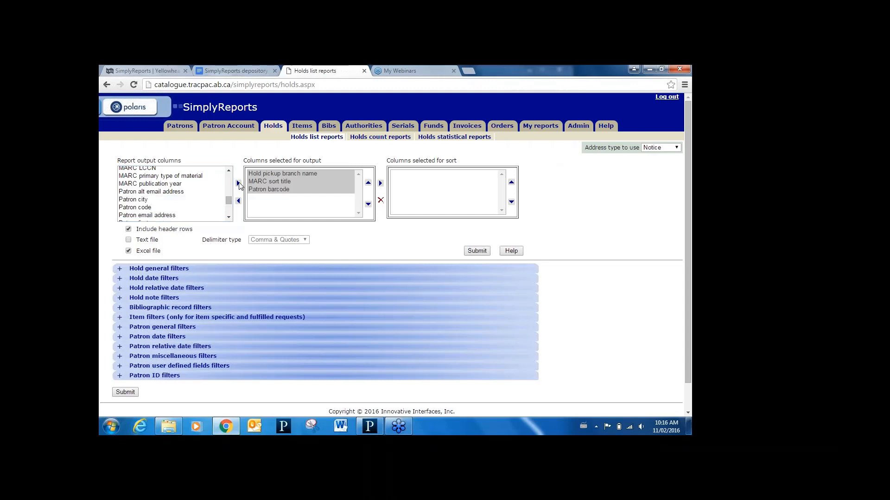
pyautogui.click(228, 217)
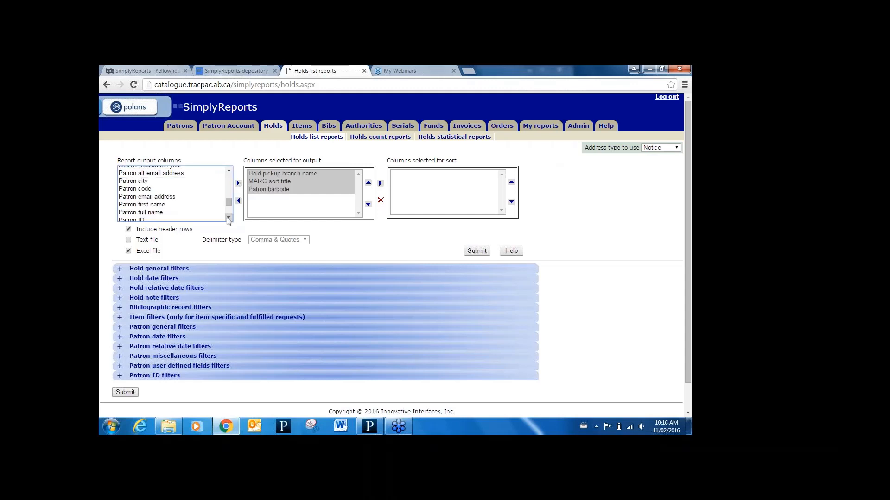
pyautogui.click(171, 213)
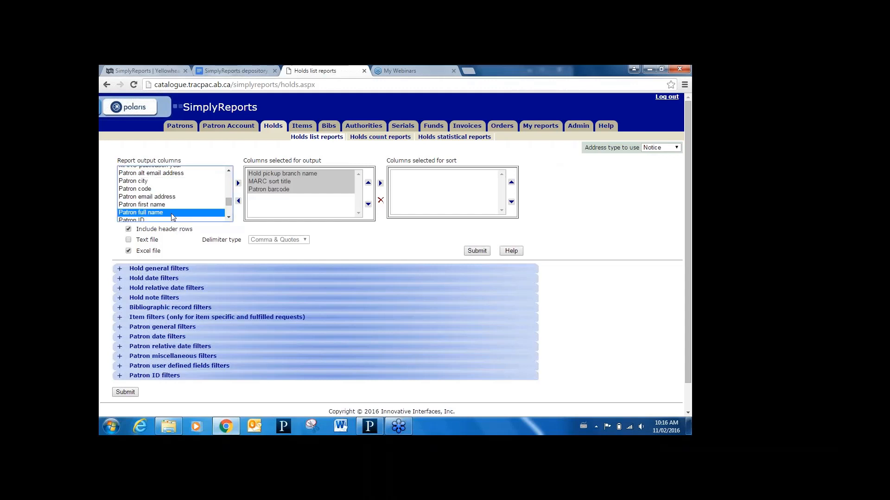
pyautogui.click(238, 184)
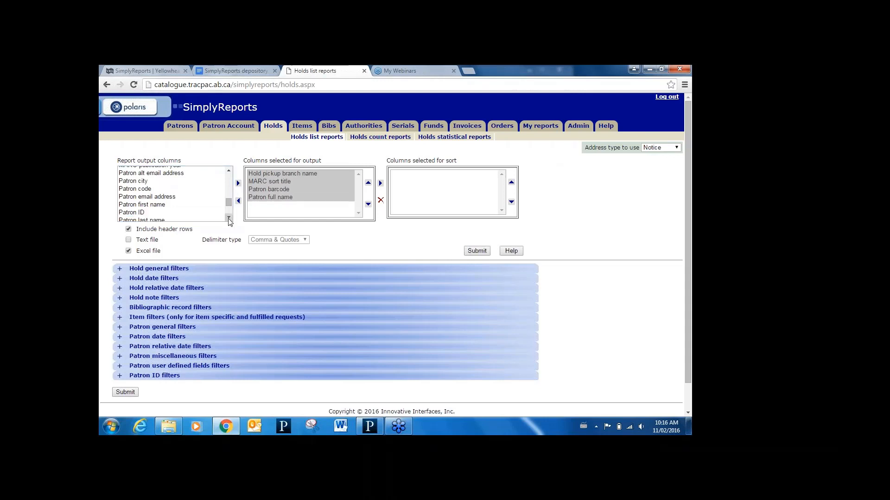
# - Add Hold status to the output columns of the holds list report
pyautogui.moveTo(228, 203); pyautogui.dragTo(226, 192)
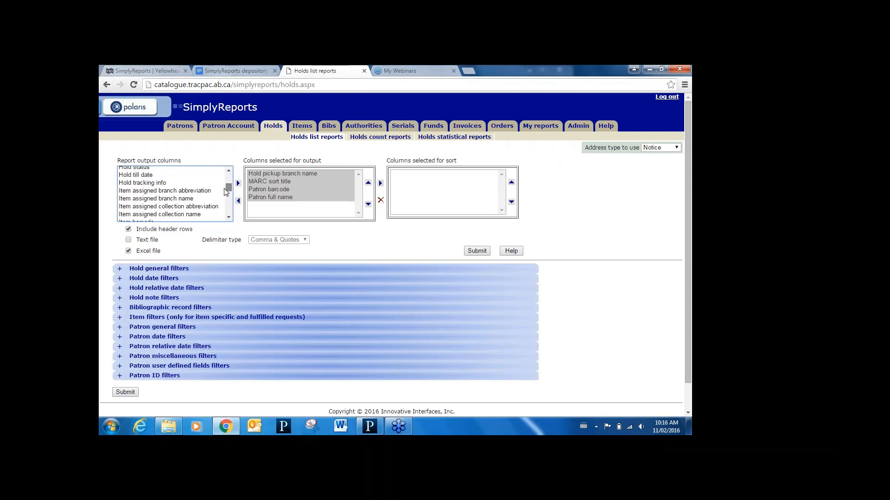
pyautogui.click(228, 171)
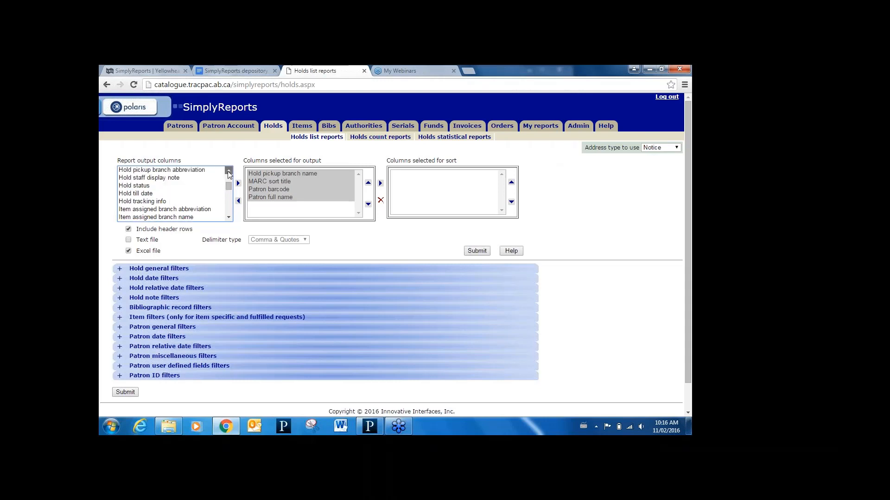
pyautogui.click(158, 185)
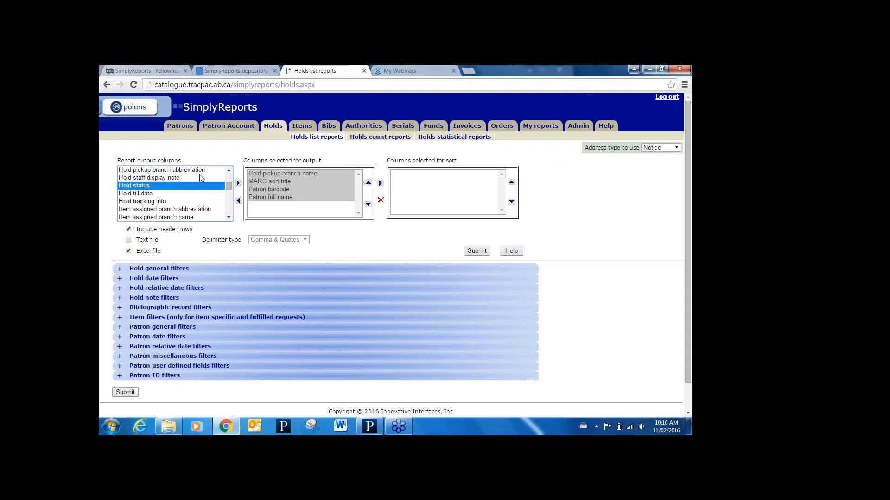
pyautogui.click(238, 183)
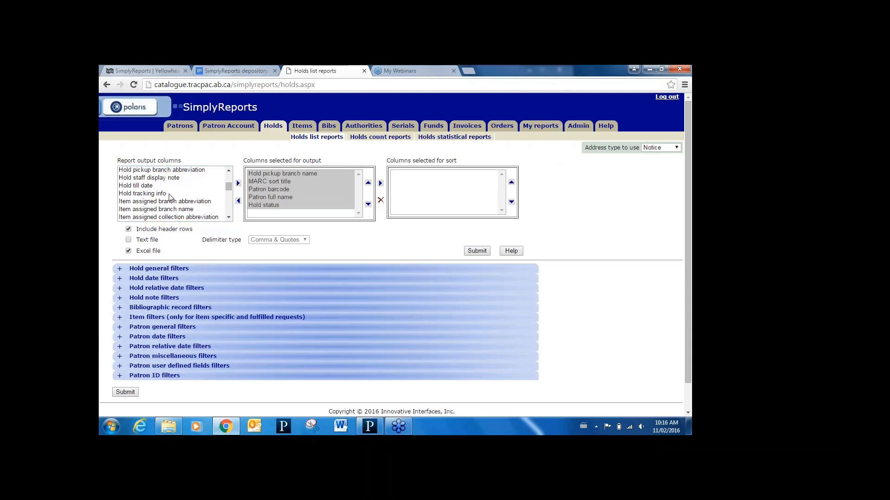
# - Add Hold till date to the output columns and filter the holds list report to the Unclaimed hold status
pyautogui.click(150, 186)
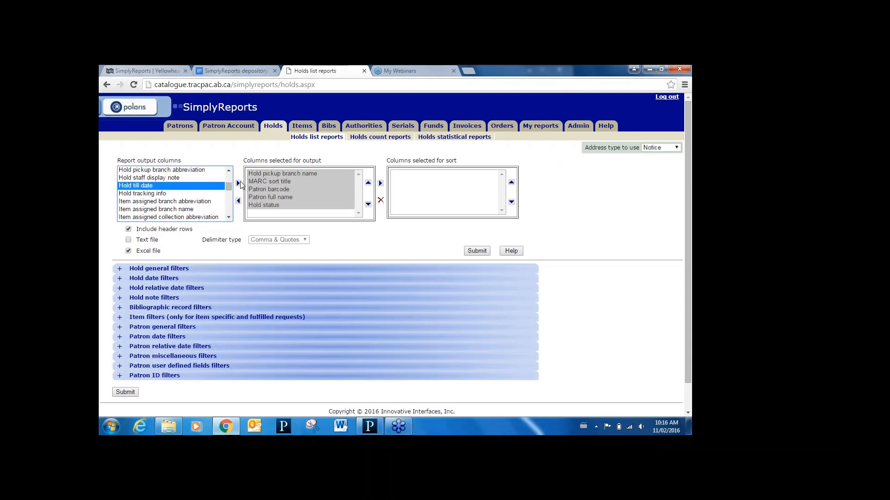
pyautogui.click(238, 183)
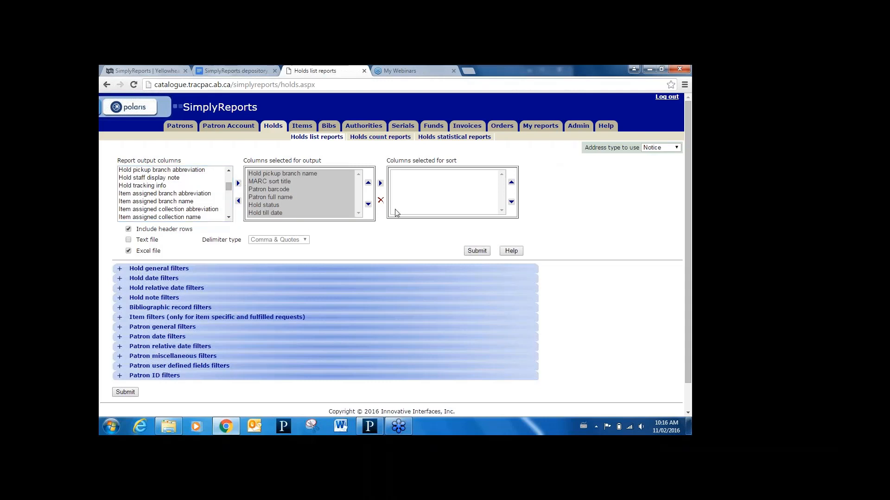
pyautogui.click(120, 269)
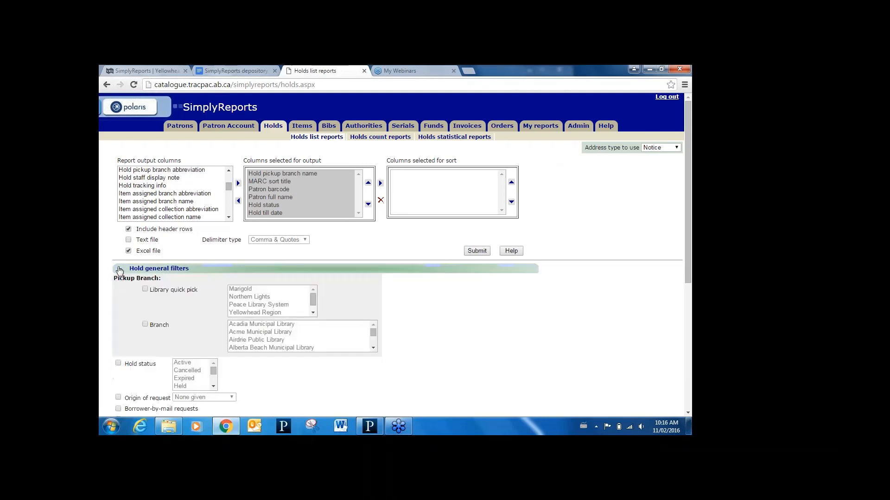
pyautogui.click(119, 363)
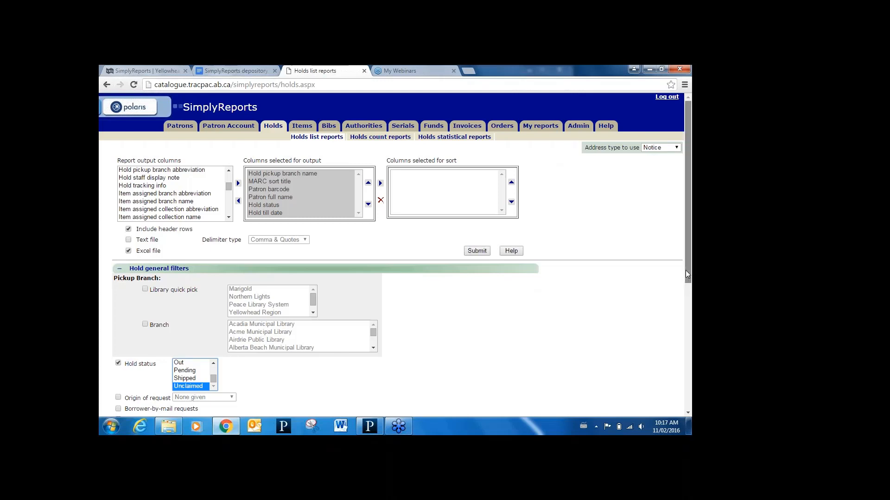
# - Filter the holds list report by item assigned branch, choosing Mayerthorpe Public Library
pyautogui.moveTo(686, 273); pyautogui.dragTo(688, 392)
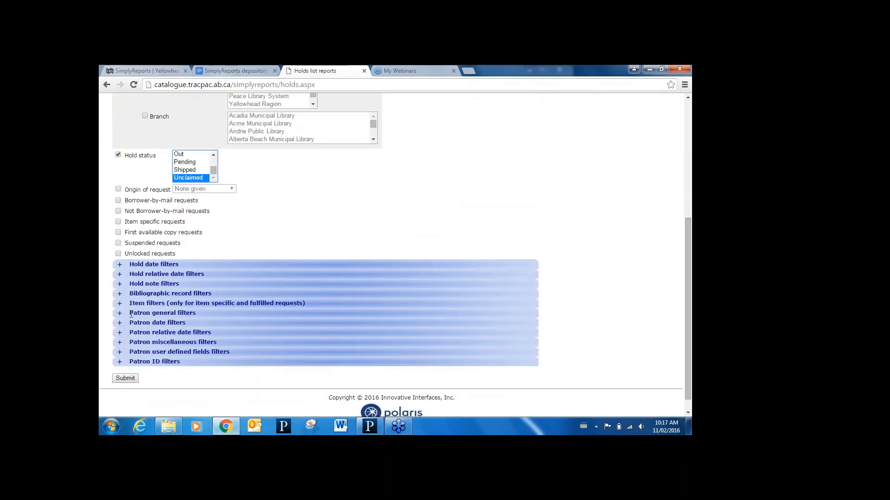
pyautogui.click(120, 304)
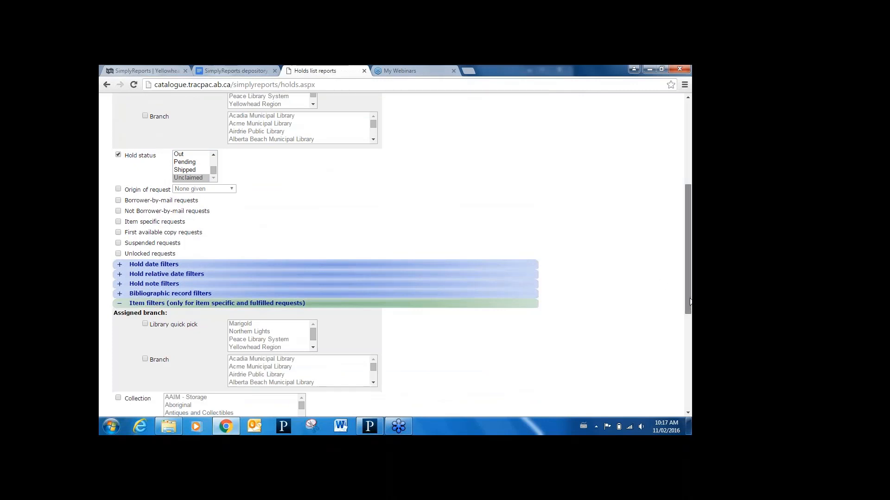
pyautogui.moveTo(690, 303); pyautogui.dragTo(690, 319)
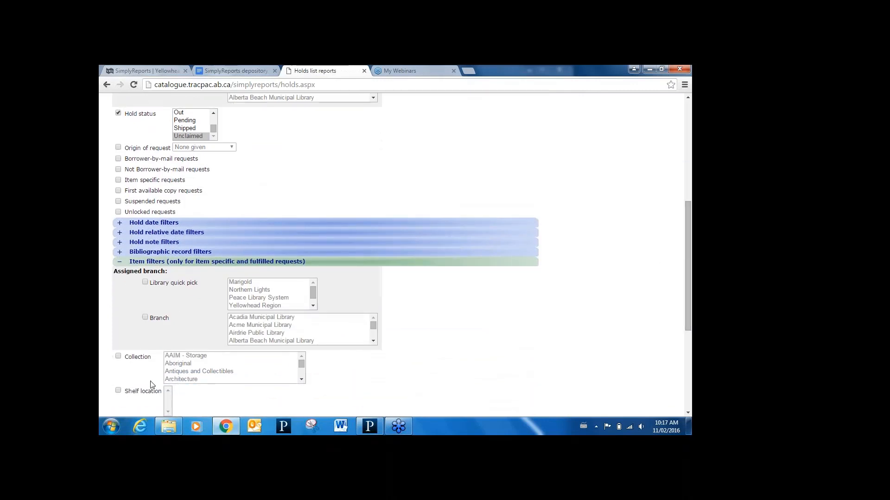
pyautogui.click(145, 318)
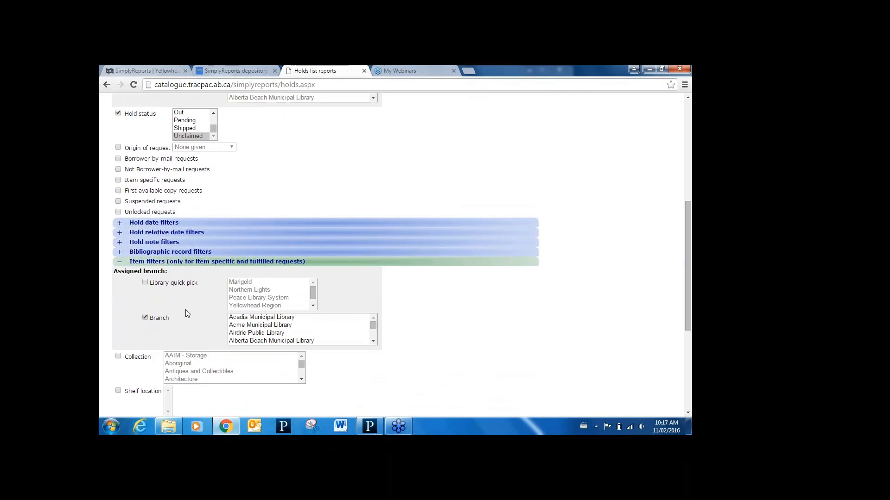
pyautogui.click(274, 325)
pyautogui.write('m')
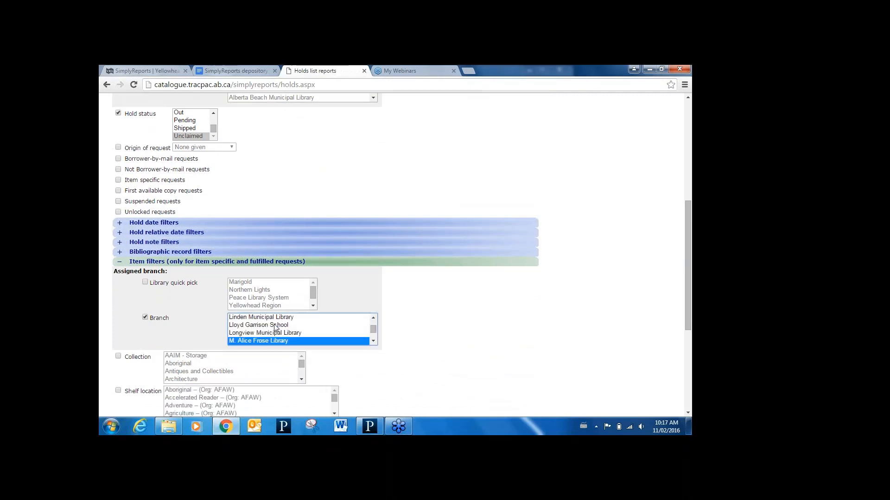
pyautogui.write('ann')
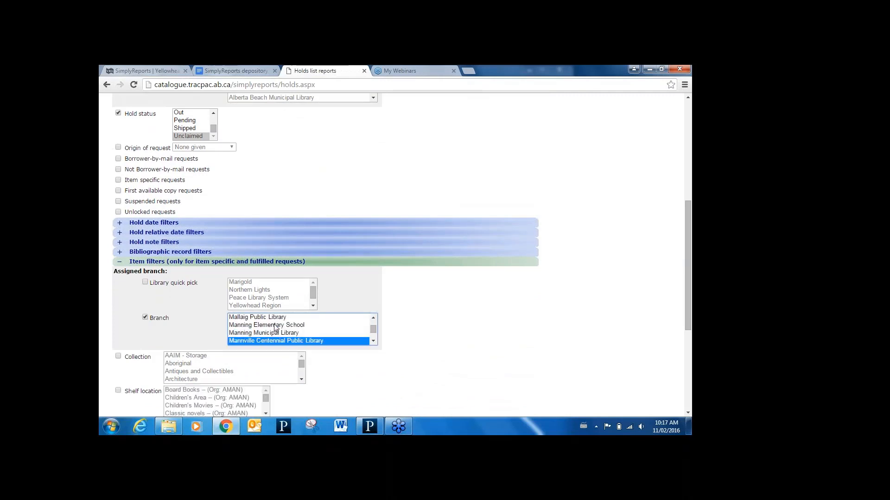
pyautogui.press('Down')
pyautogui.press('Down')
pyautogui.press('Down')
pyautogui.press('Down')
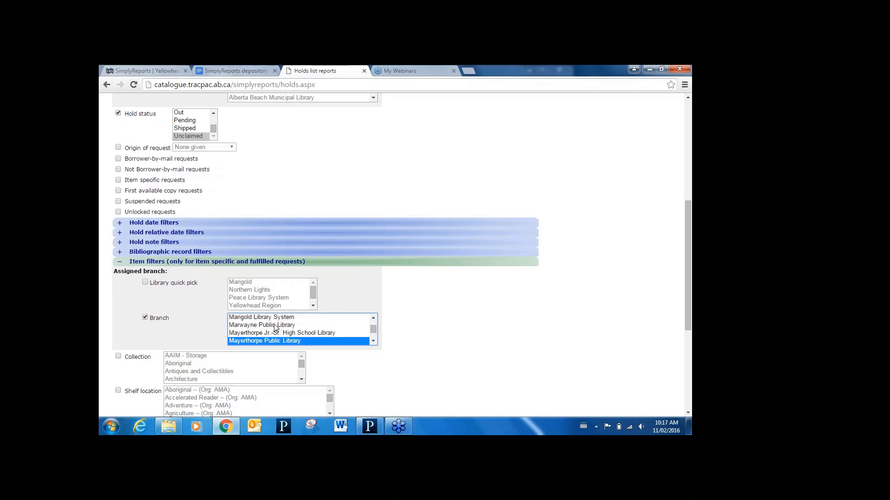
# - Submit the holds list report to preview its results, and close the preview
pyautogui.moveTo(687, 289); pyautogui.dragTo(687, 383)
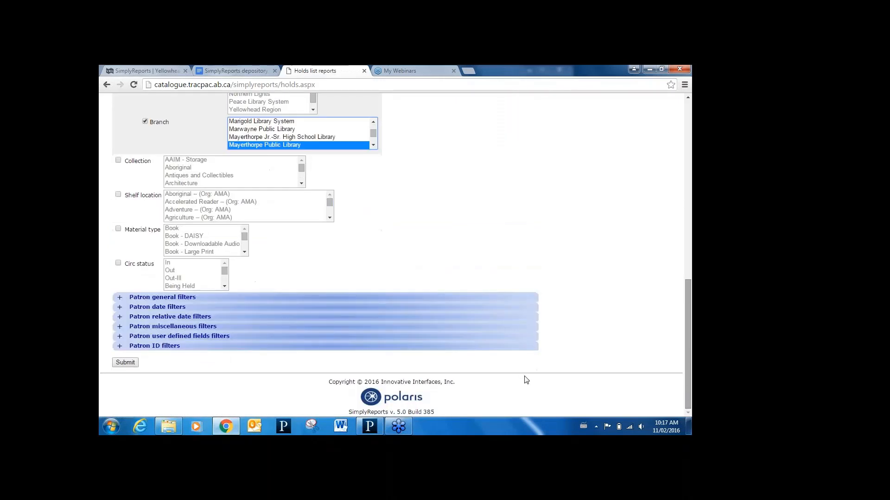
pyautogui.click(126, 363)
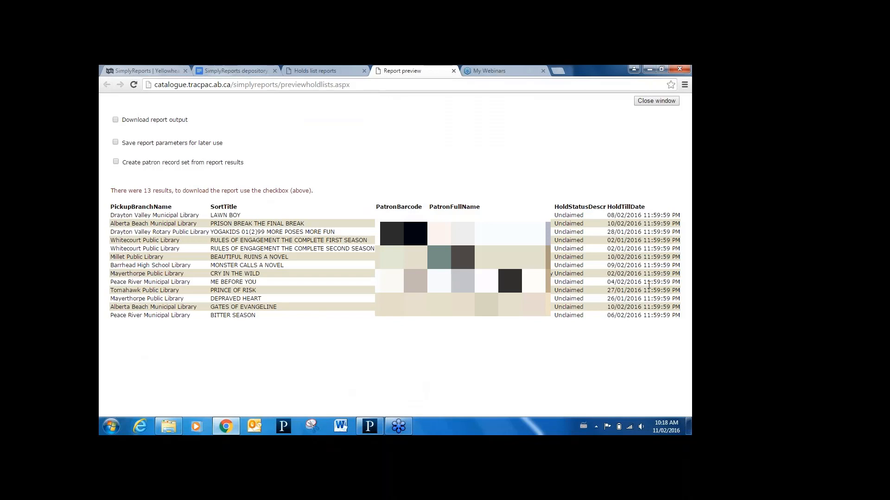
pyautogui.click(453, 71)
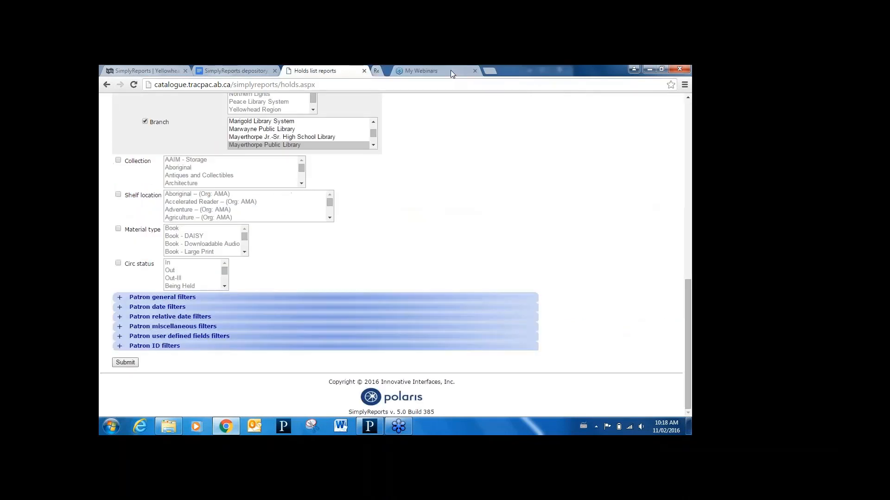
# - Start a holds count report with MARC browse author and MARC browse title as output columns
pyautogui.moveTo(689, 321); pyautogui.dragTo(659, 131)
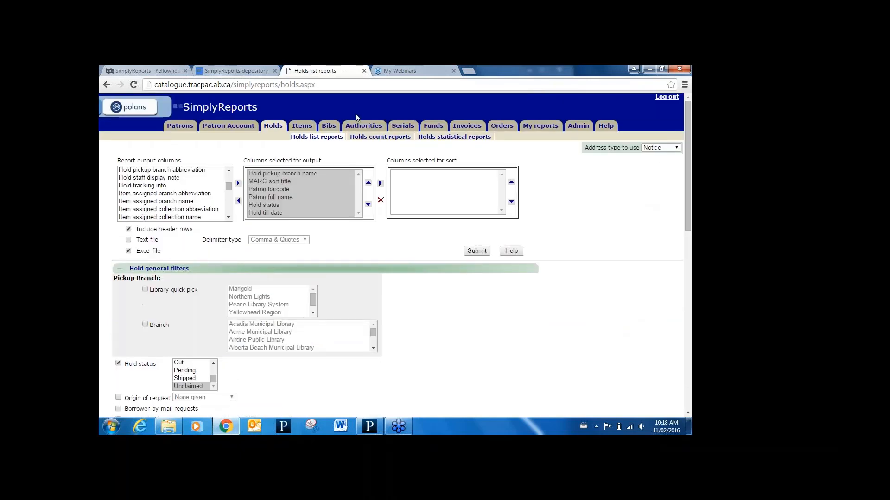
pyautogui.click(377, 138)
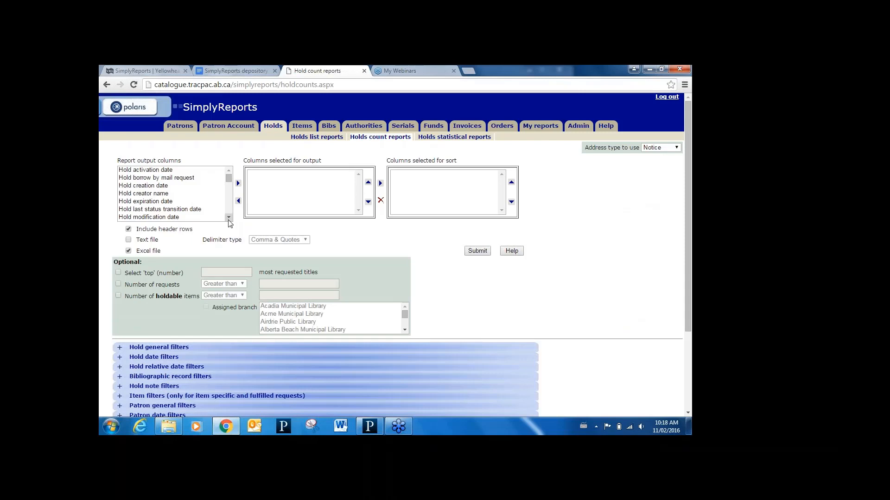
pyautogui.scroll(-8, 229, 219)
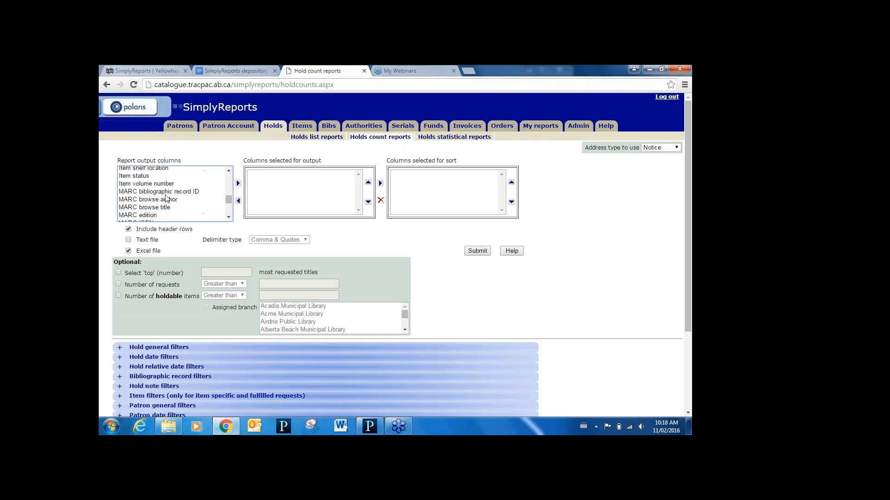
pyautogui.click(166, 199)
pyautogui.click(238, 184)
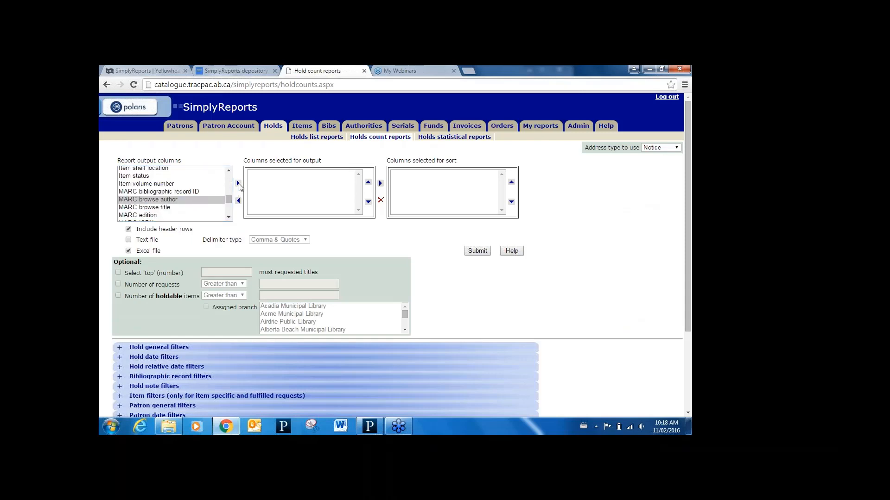
pyautogui.click(157, 199)
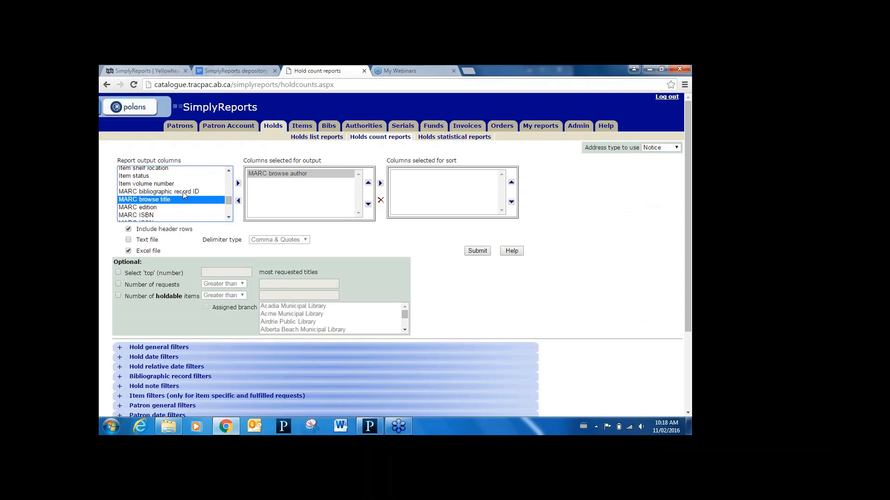
pyautogui.click(238, 184)
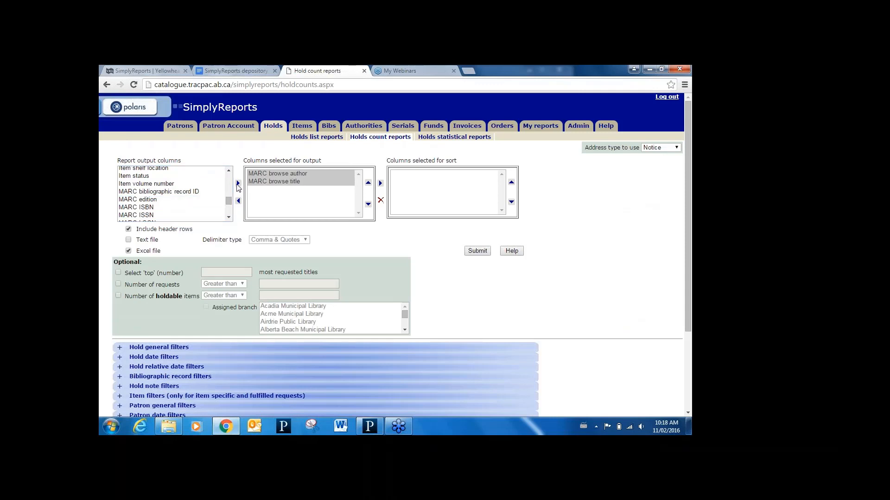
# - Limit the holds count report to the top 50 most requested titles, preview the results, and close the preview
pyautogui.click(119, 273)
pyautogui.click(211, 274)
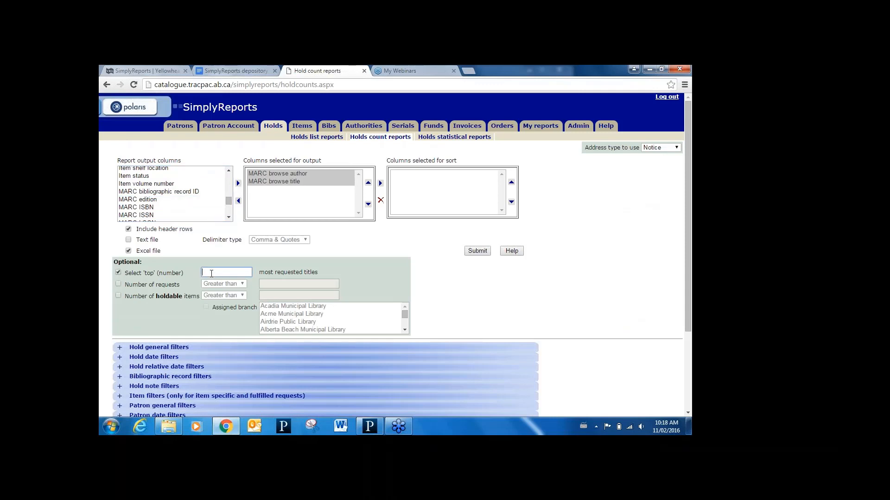
pyautogui.write('50')
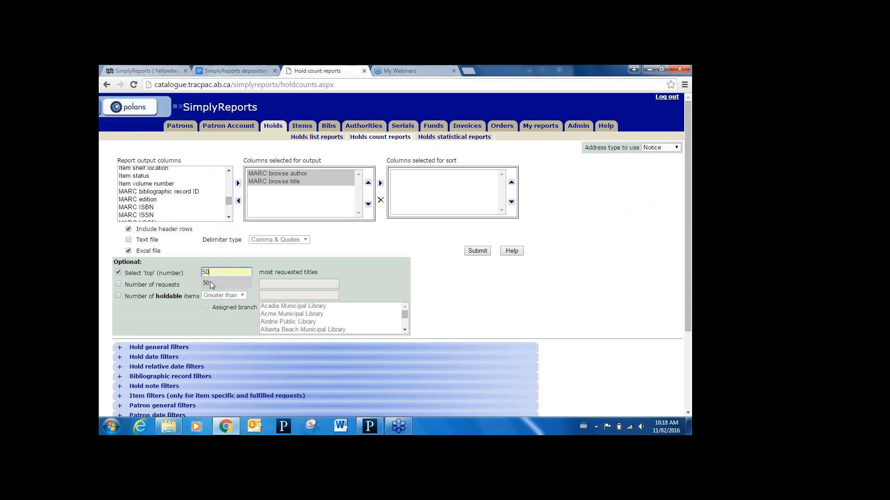
pyautogui.click(476, 251)
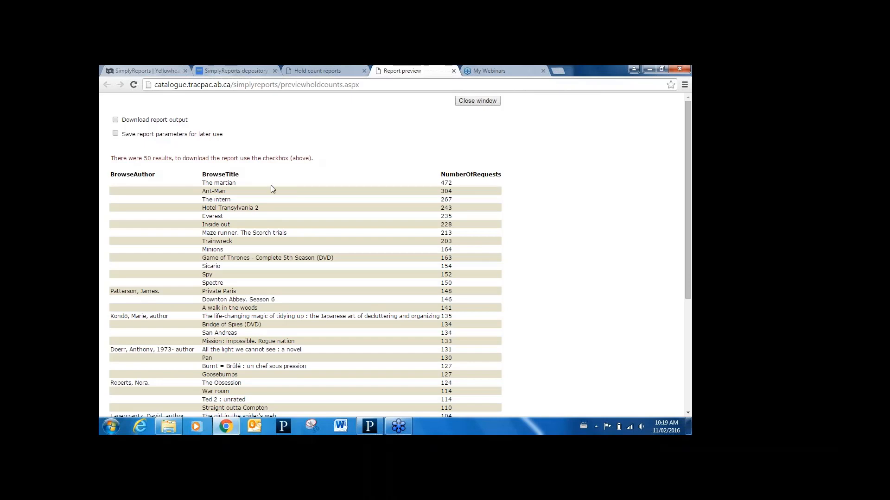
pyautogui.click(452, 72)
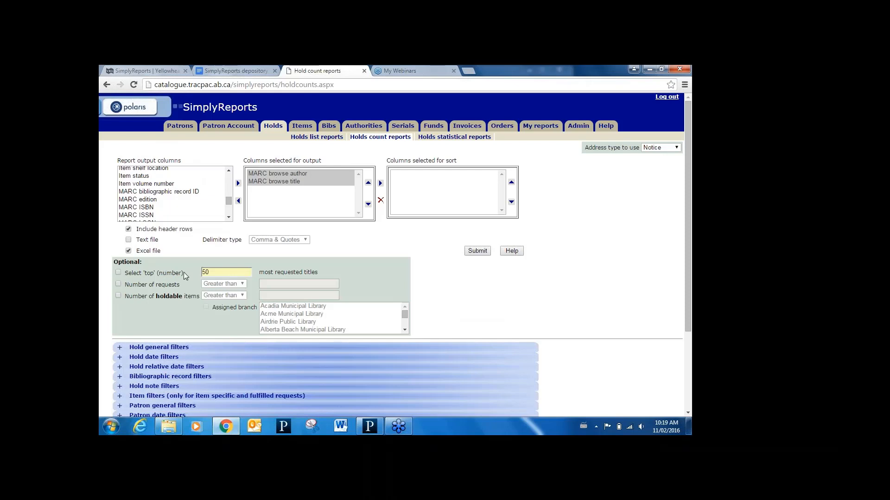
# - Replace the top-titles limit with a filter for number of requests greater than 2
pyautogui.click(118, 285)
pyautogui.click(265, 285)
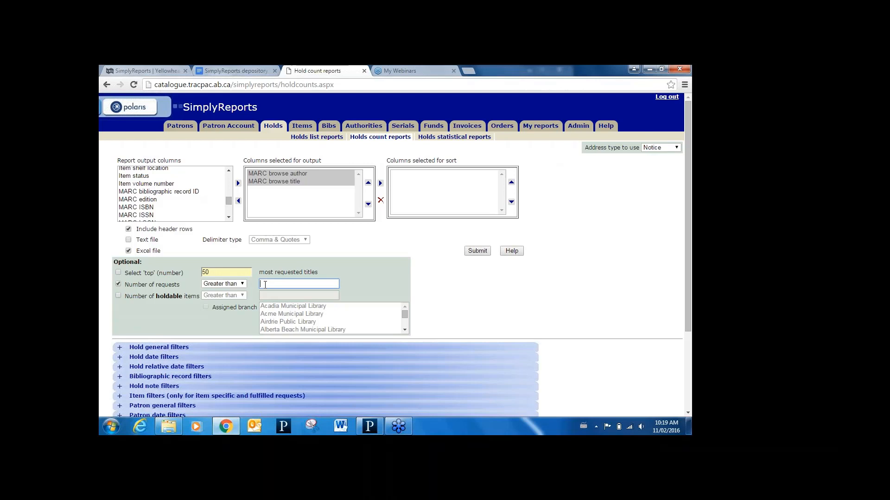
pyautogui.write('2')
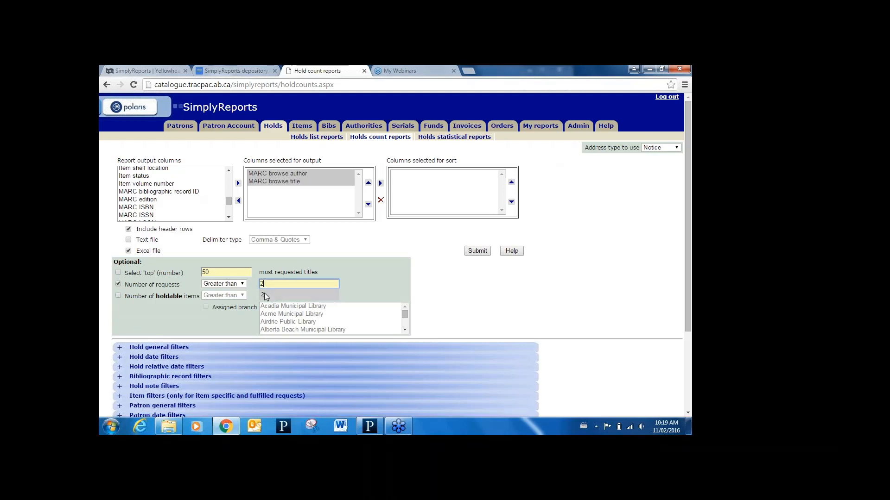
pyautogui.click(266, 295)
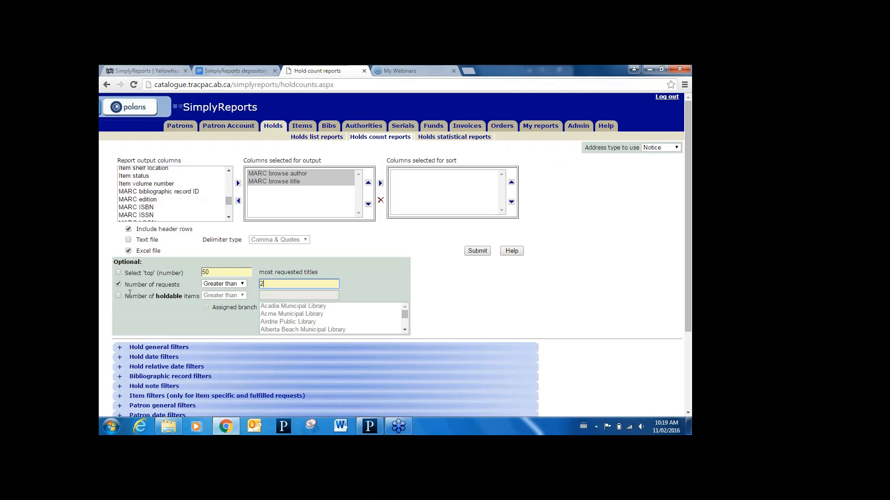
# - Restrict the holds count report to titles whose number of holdable items is less than 1
pyautogui.click(157, 296)
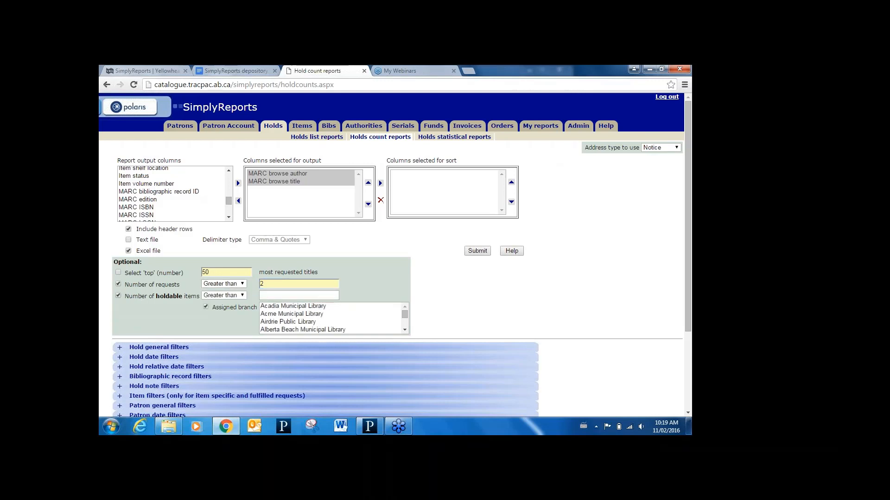
pyautogui.click(224, 295)
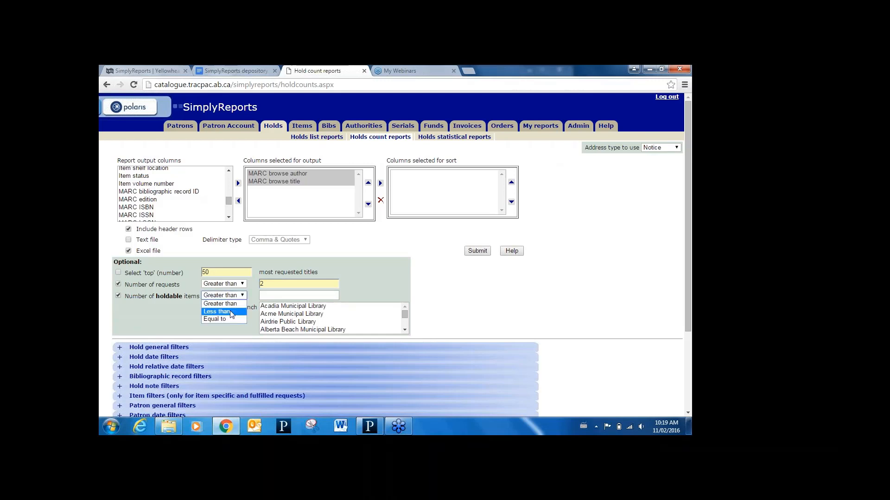
pyautogui.click(231, 312)
pyautogui.click(270, 296)
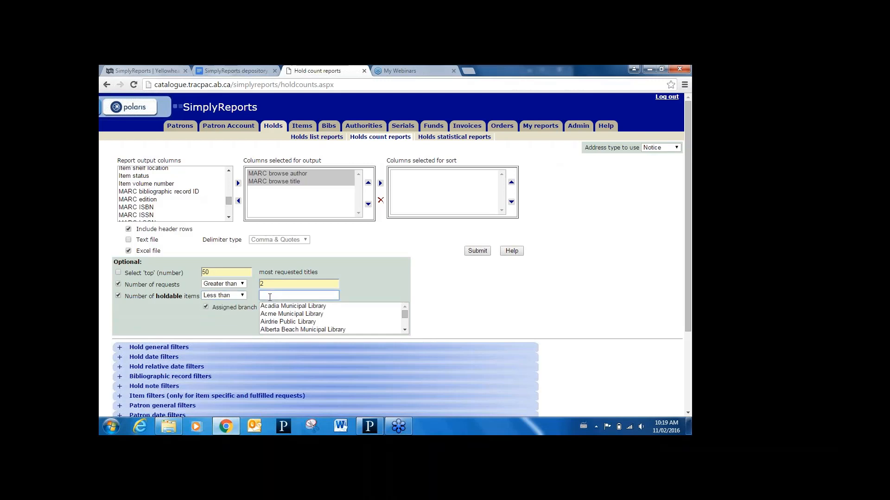
pyautogui.write('1')
# - Set the assigned branch for the holdable items filter to Hinton Municipal Library
pyautogui.click(273, 306)
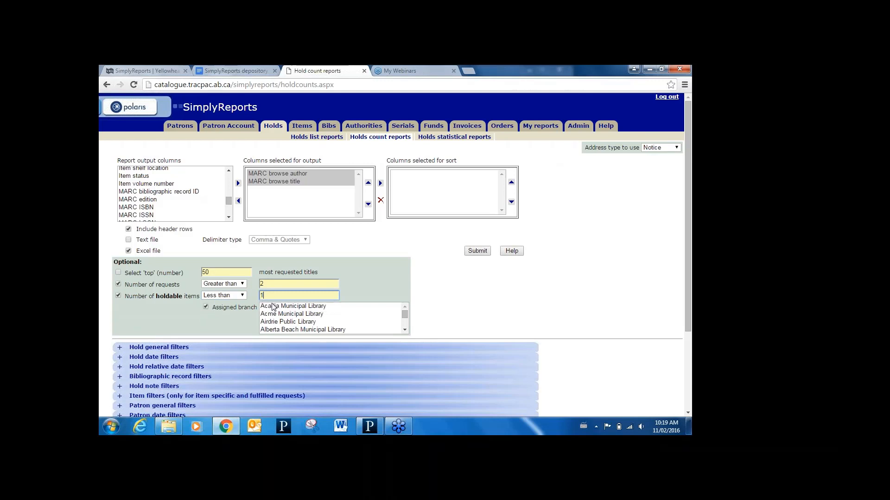
pyautogui.click(368, 317)
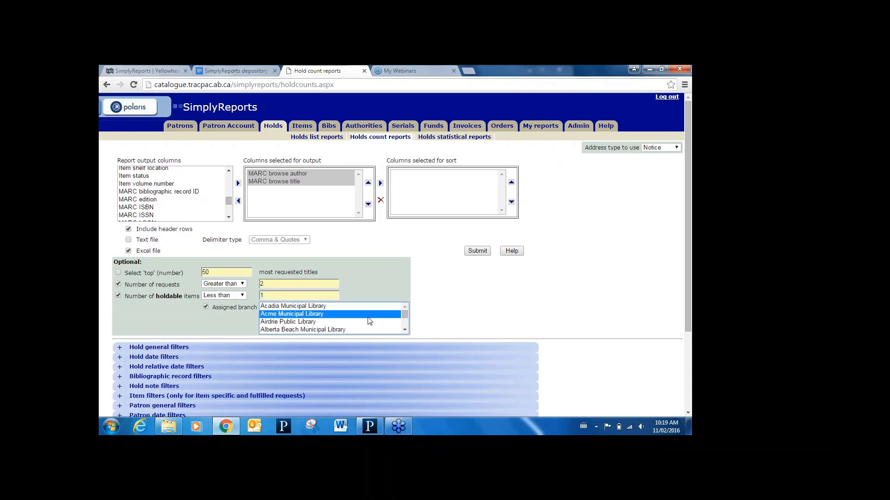
pyautogui.press('h')
pyautogui.press('Down')
pyautogui.press('Down')
pyautogui.press('Down')
pyautogui.press('Down')
pyautogui.press('Down')
pyautogui.press('Down')
pyautogui.press('Down')
pyautogui.press('Down')
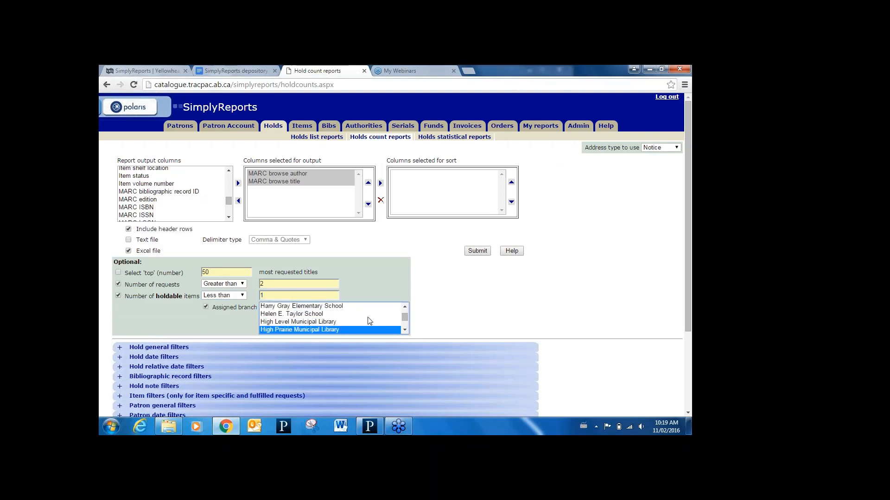
pyautogui.press('Down')
pyautogui.press('Down')
pyautogui.press('Down')
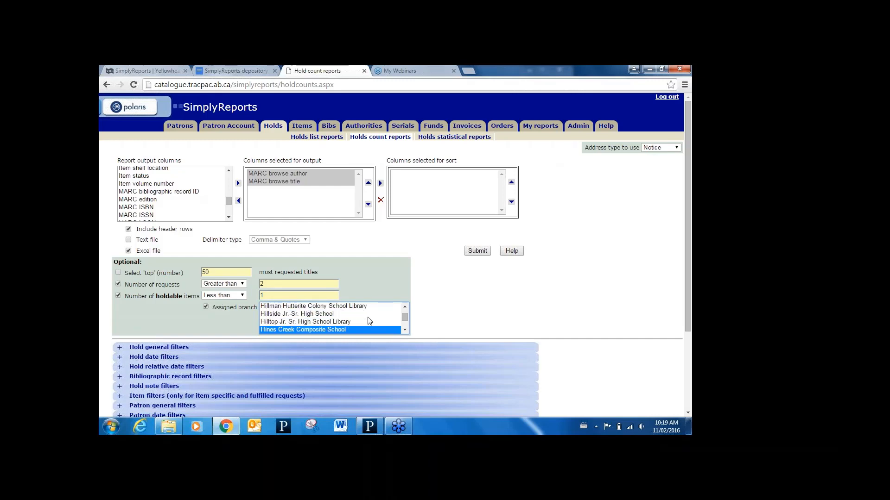
pyautogui.press('Down')
pyautogui.press('Down')
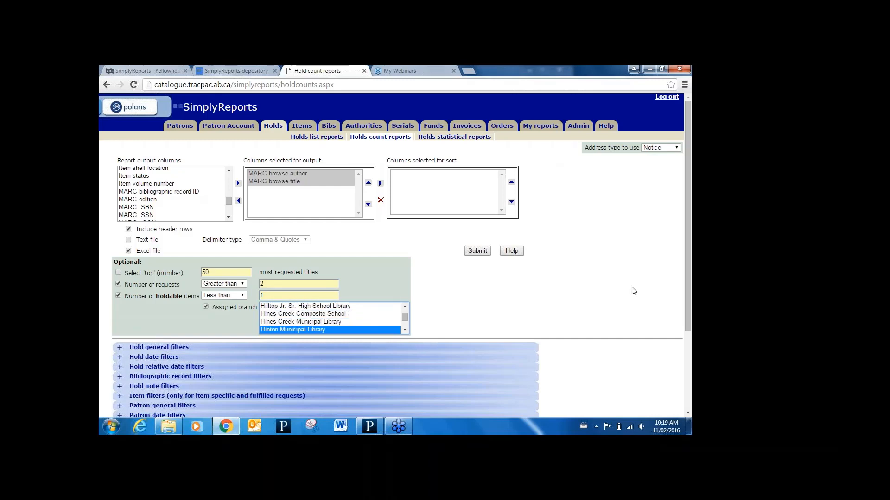
# - Restrict the holds count report to holds whose pickup branch is Hinton Municipal Library
pyautogui.moveTo(685, 277); pyautogui.dragTo(687, 334)
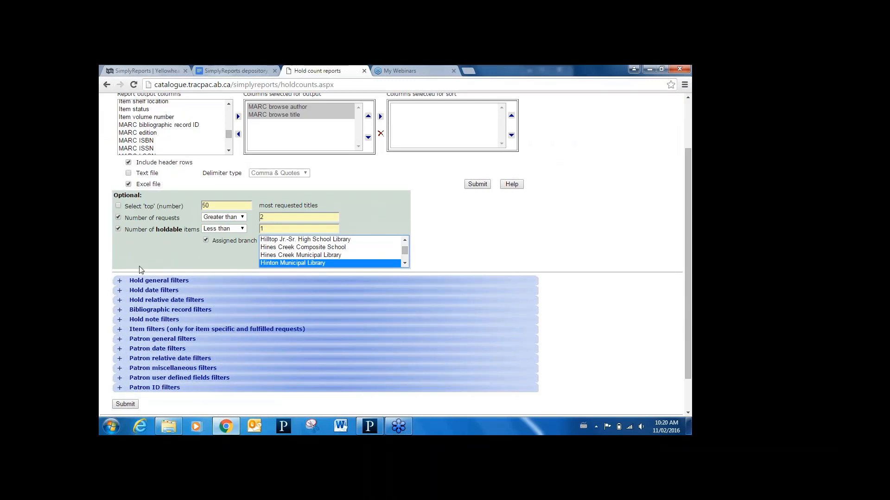
pyautogui.click(149, 281)
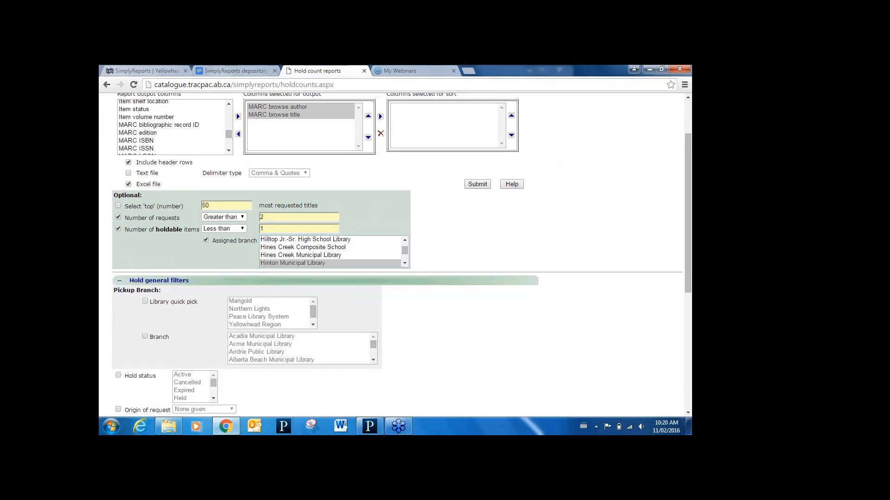
pyautogui.click(145, 337)
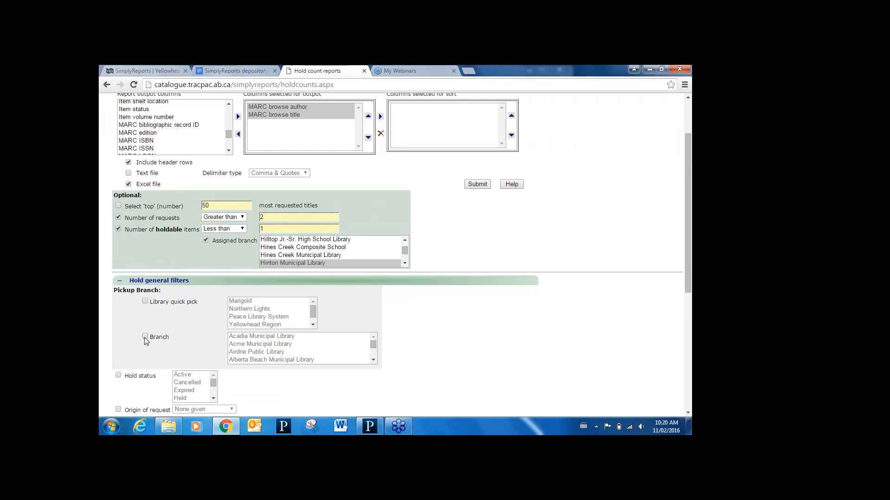
pyautogui.click(271, 340)
pyautogui.press('h')
pyautogui.press('h')
pyautogui.press('h')
pyautogui.press('h')
pyautogui.press('h')
pyautogui.press('h')
pyautogui.press('h')
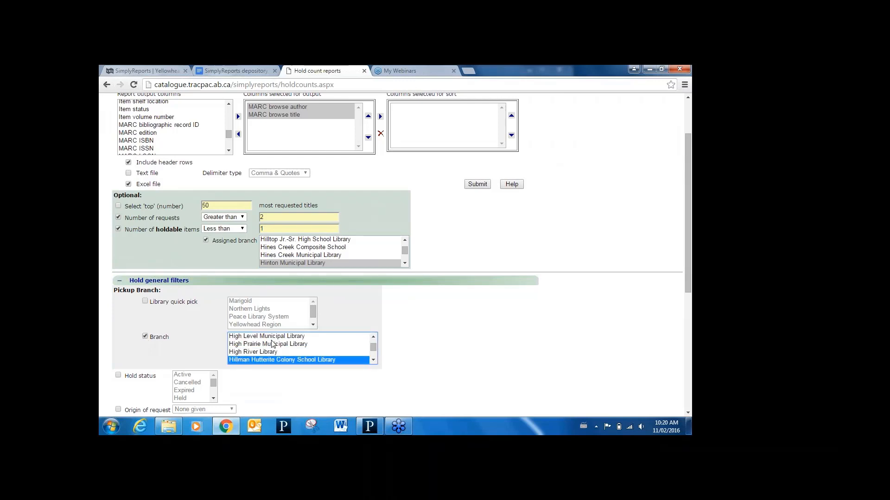
pyautogui.press('h')
pyautogui.press('h')
pyautogui.press('h')
pyautogui.press('h')
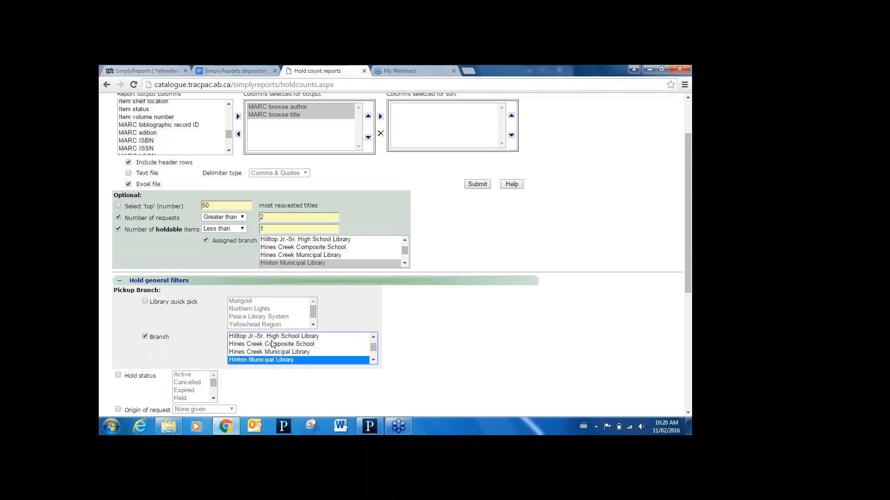
# - Submit the holds count report, review the preview and close it
pyautogui.click(477, 186)
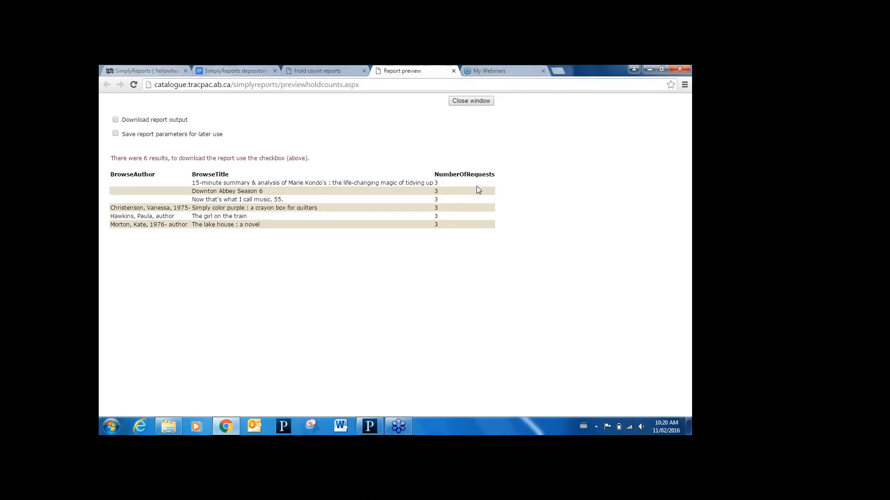
pyautogui.click(454, 71)
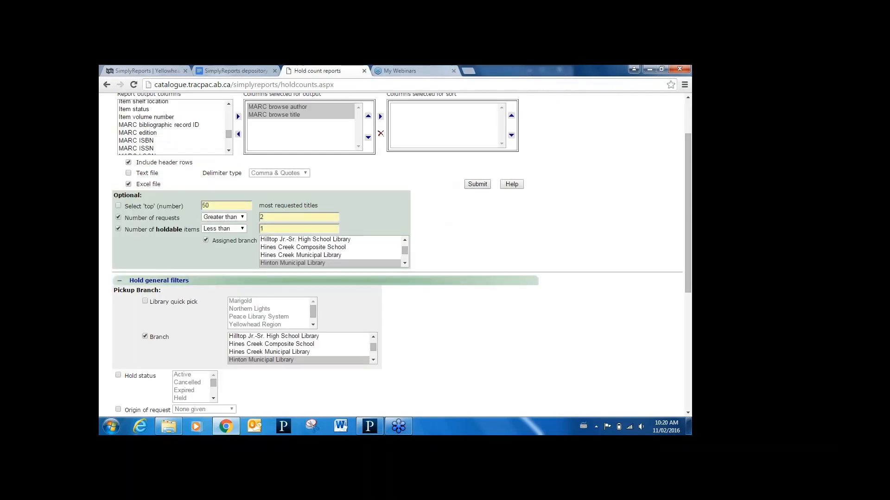
# - Start an item list report with item barcode and item call number as its output columns
pyautogui.scroll(2, 599, 113)
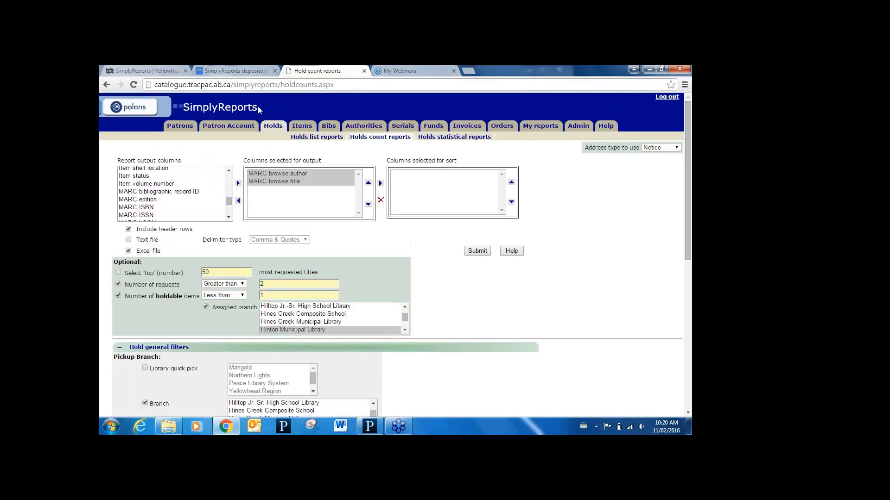
pyautogui.click(301, 126)
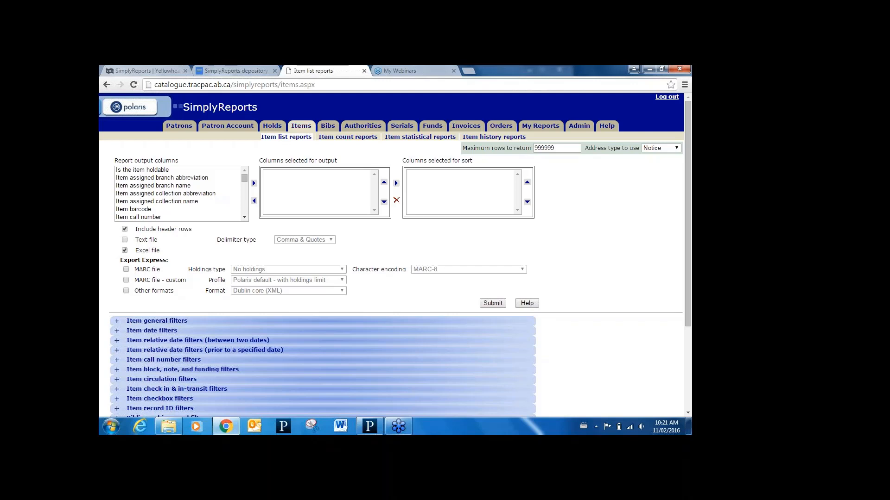
pyautogui.click(158, 204)
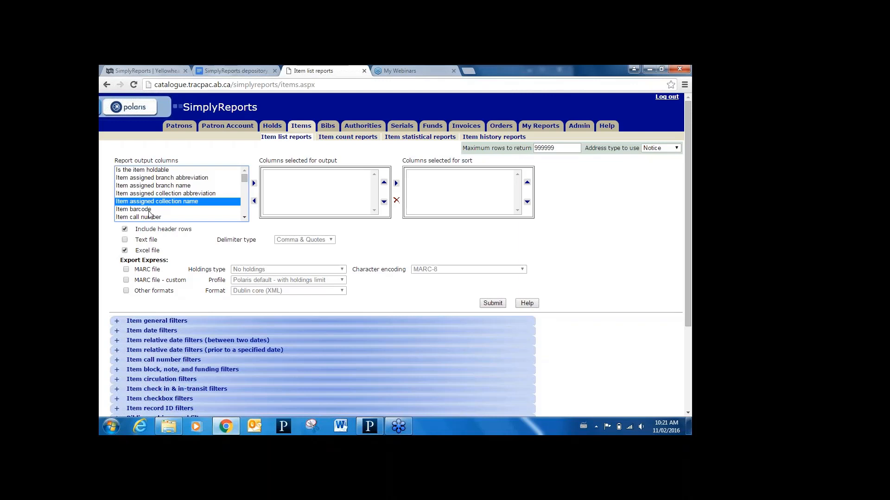
pyautogui.click(149, 212)
pyautogui.click(254, 183)
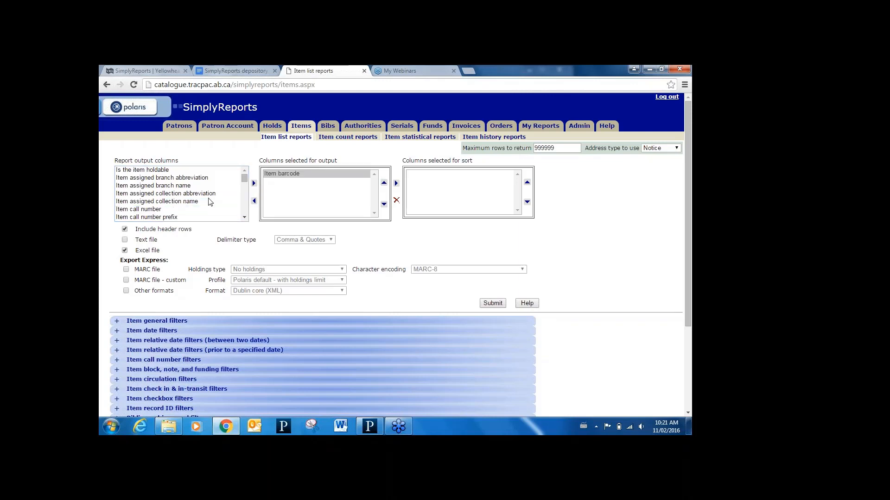
pyautogui.click(155, 209)
pyautogui.click(254, 183)
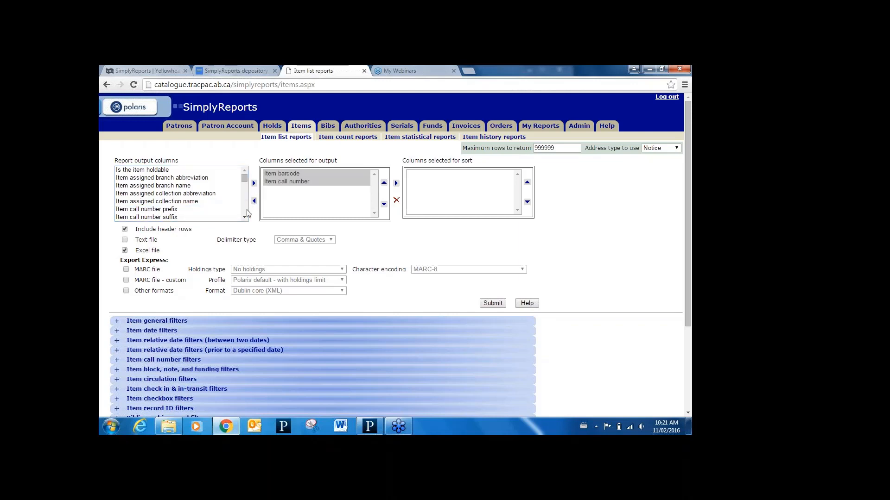
# - Add MARC author to the item list report's output columns
pyautogui.moveTo(244, 219); pyautogui.dragTo(245, 218)
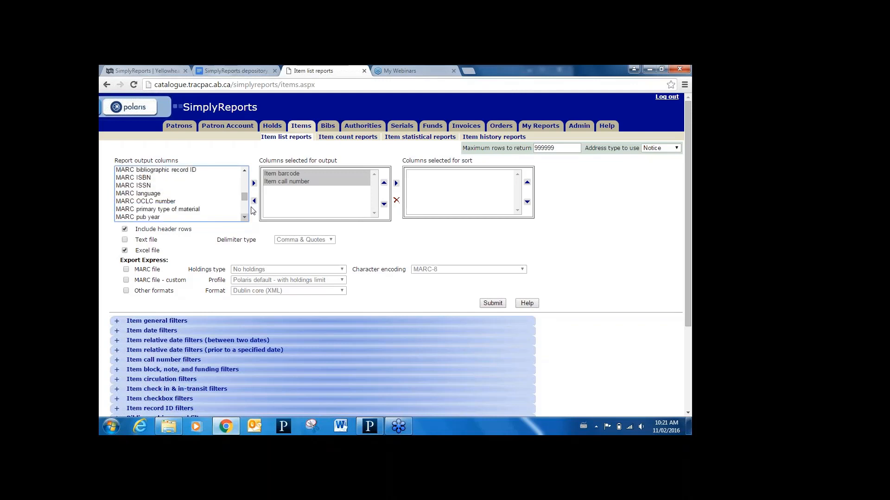
pyautogui.scroll(1, 134, 204)
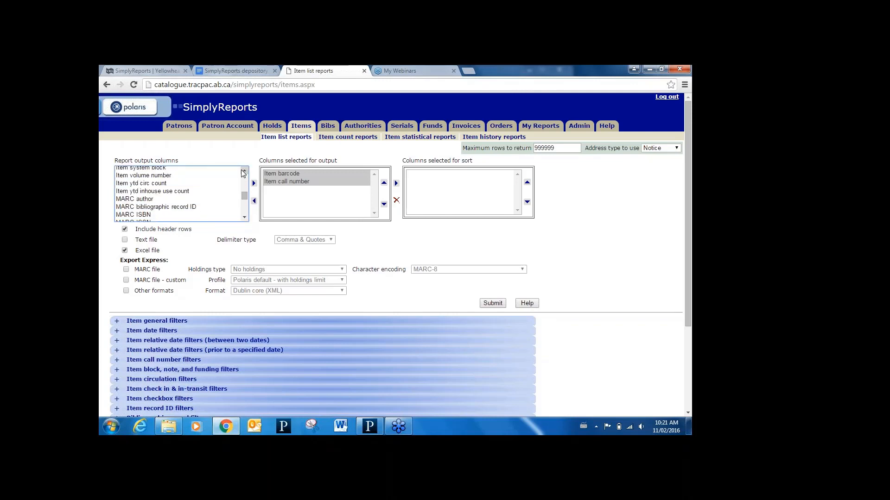
pyautogui.scroll(1, 130, 208)
pyautogui.click(141, 200)
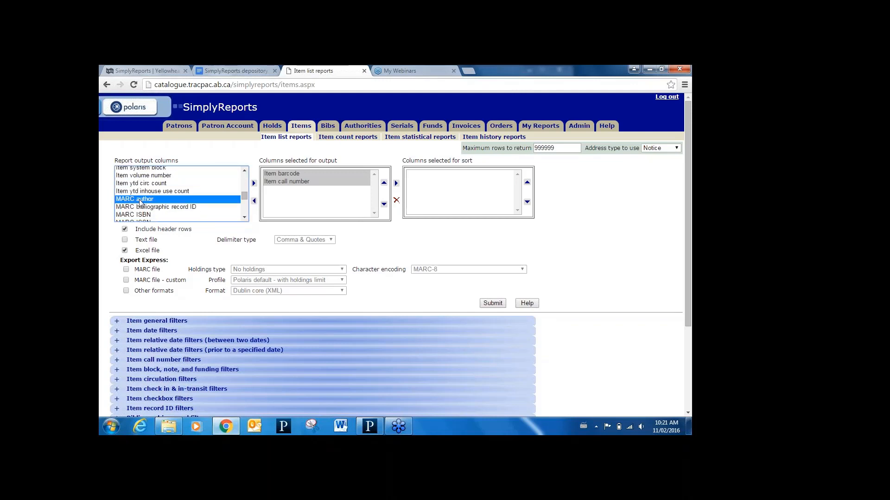
pyautogui.click(254, 184)
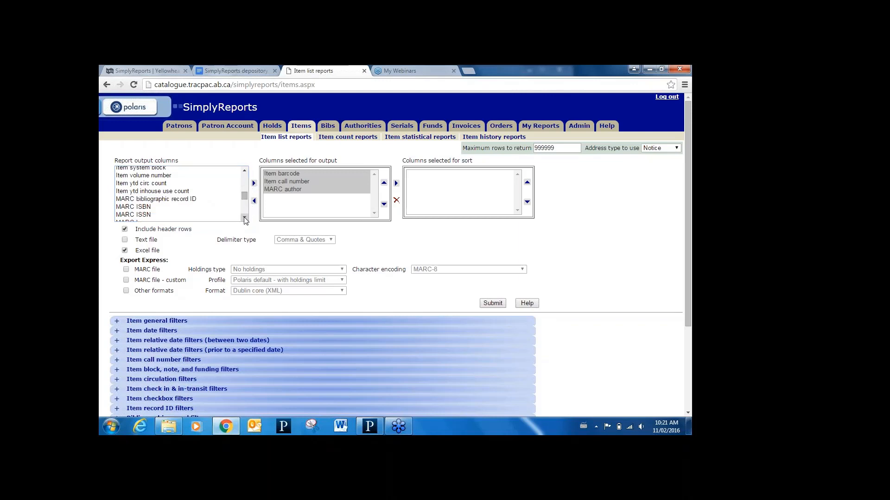
# - Add MARC title and MARC pub year to the item list report's output columns
pyautogui.moveTo(244, 218); pyautogui.dragTo(245, 218)
pyautogui.click(244, 218)
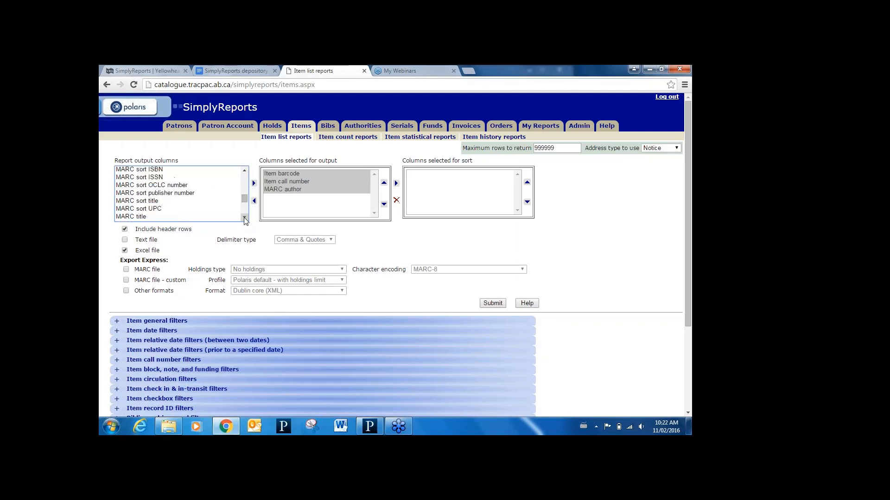
pyautogui.click(134, 217)
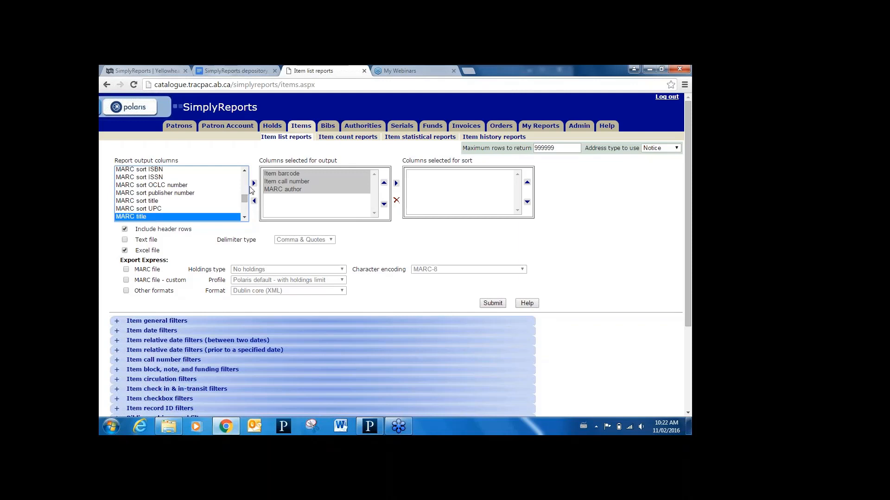
pyautogui.click(254, 184)
pyautogui.click(245, 171)
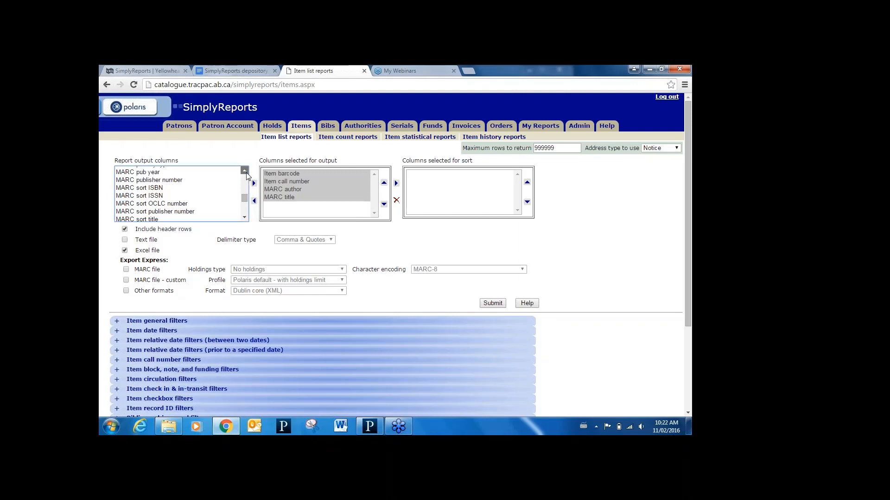
pyautogui.click(244, 171)
pyautogui.click(162, 191)
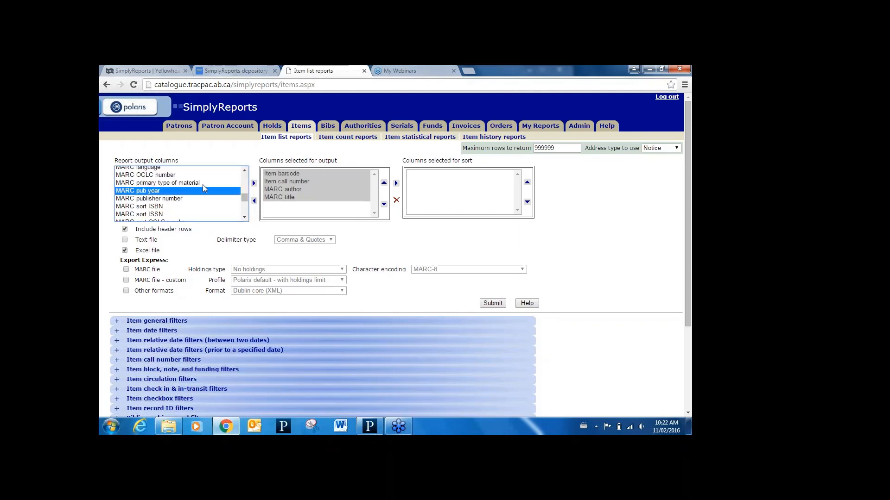
pyautogui.click(254, 183)
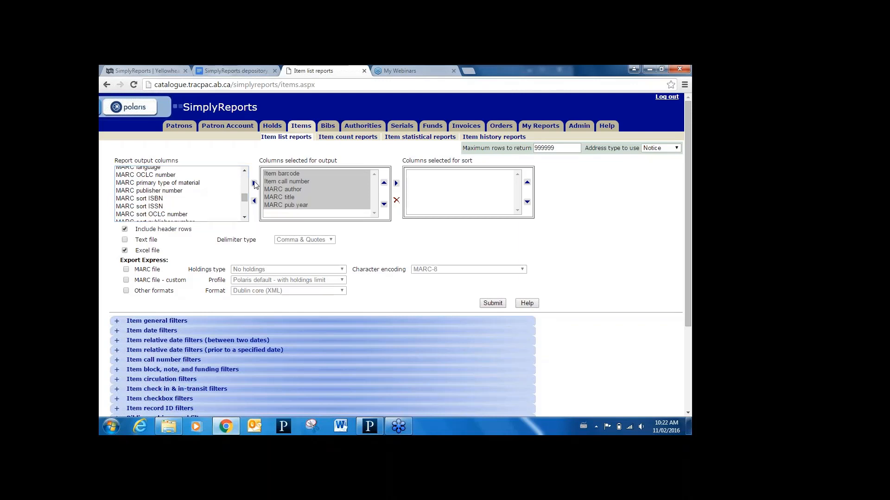
# - Add the item last cko/renewal date to the item list report's output columns
pyautogui.click(245, 171)
pyautogui.click(246, 172)
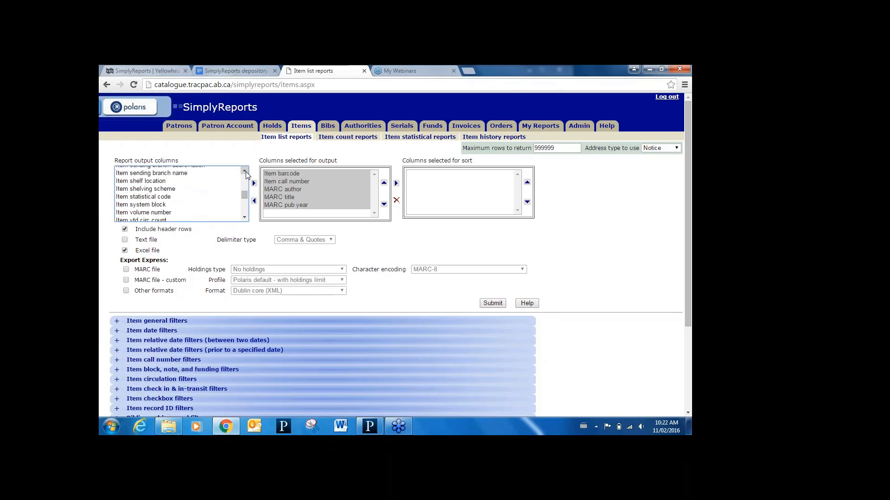
pyautogui.click(247, 172)
pyautogui.click(245, 171)
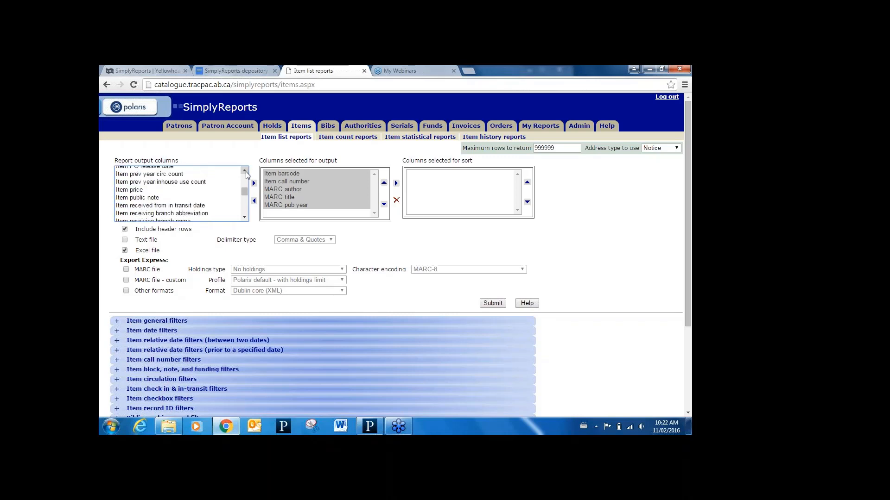
pyautogui.click(245, 171)
pyautogui.click(245, 171)
pyautogui.click(244, 171)
pyautogui.click(245, 171)
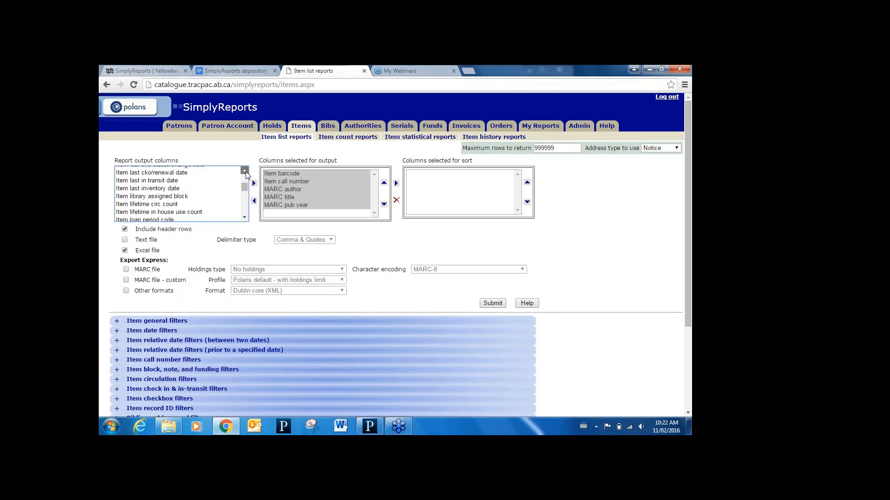
pyautogui.click(245, 171)
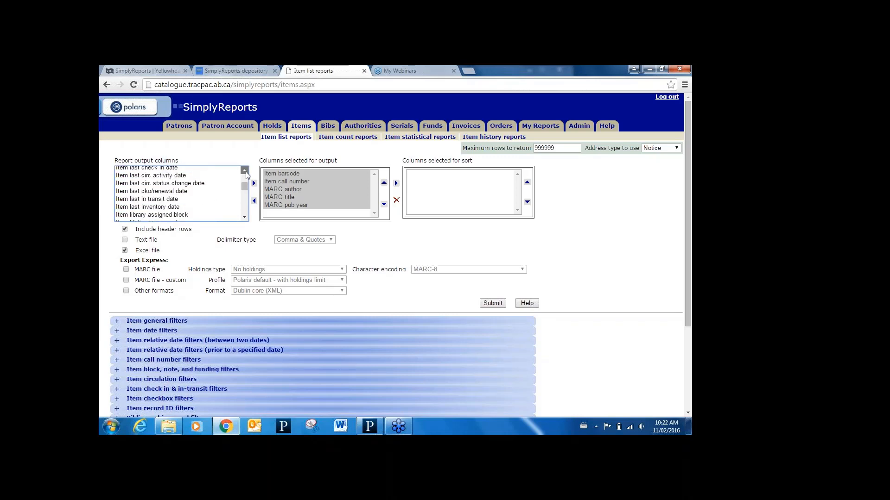
pyautogui.click(187, 194)
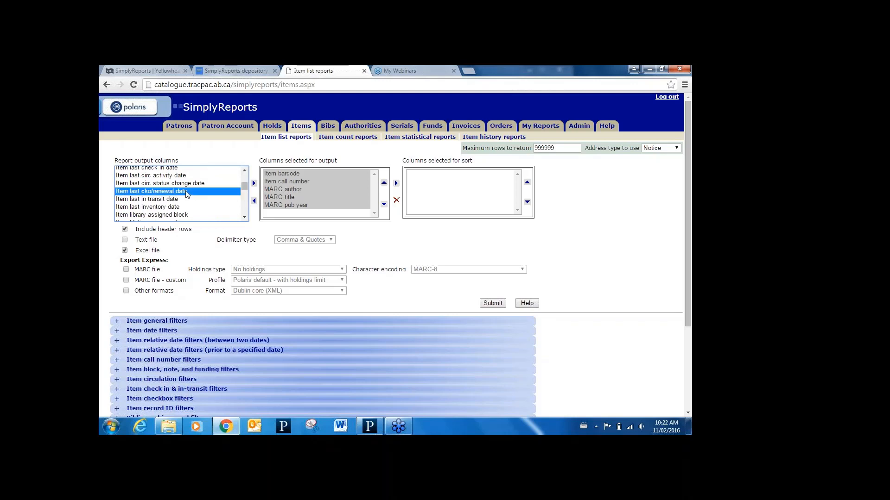
pyautogui.click(254, 184)
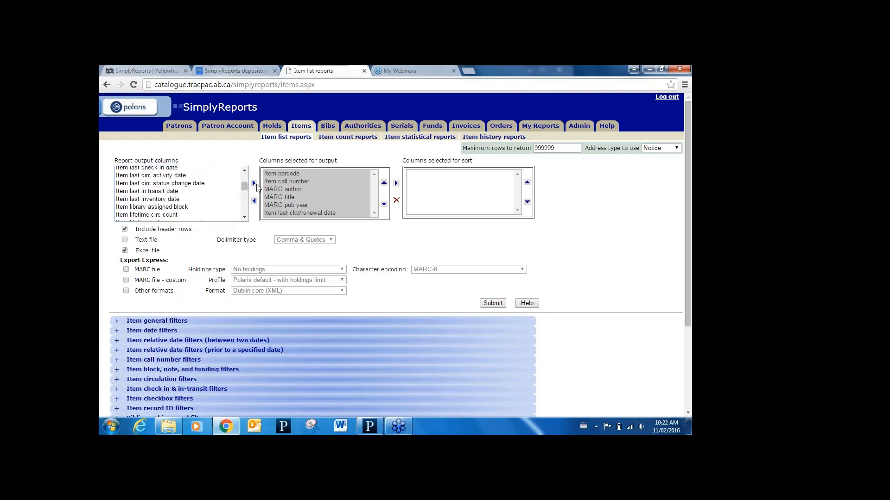
# - Add item lifetime circ count and item creation date to the item list report's output columns
pyautogui.click(178, 215)
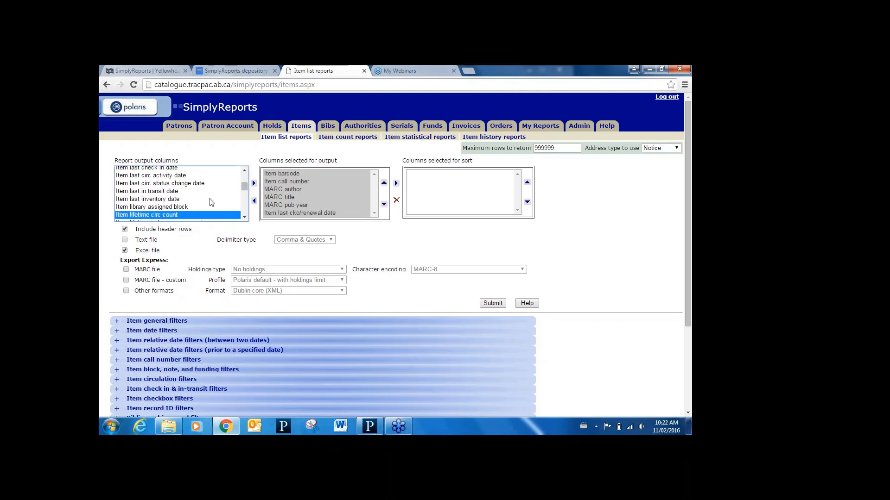
pyautogui.click(254, 184)
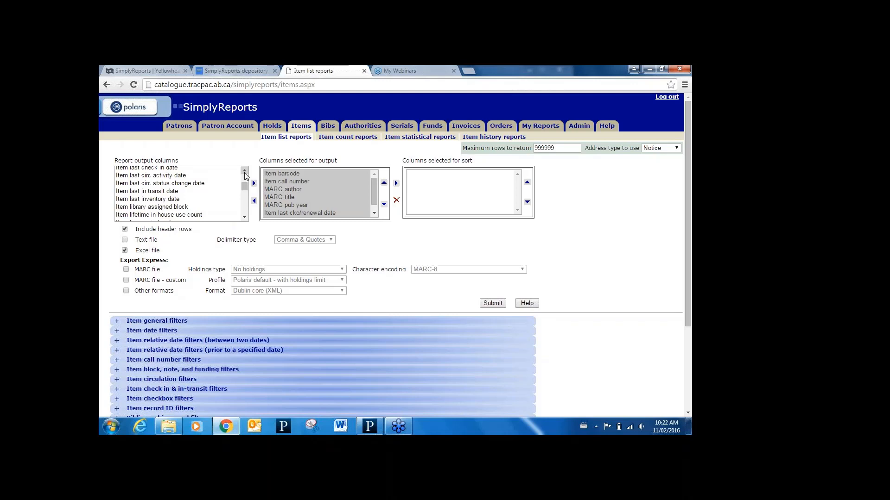
pyautogui.click(245, 171)
pyautogui.click(245, 172)
pyautogui.click(245, 172)
pyautogui.click(245, 172)
pyautogui.click(244, 172)
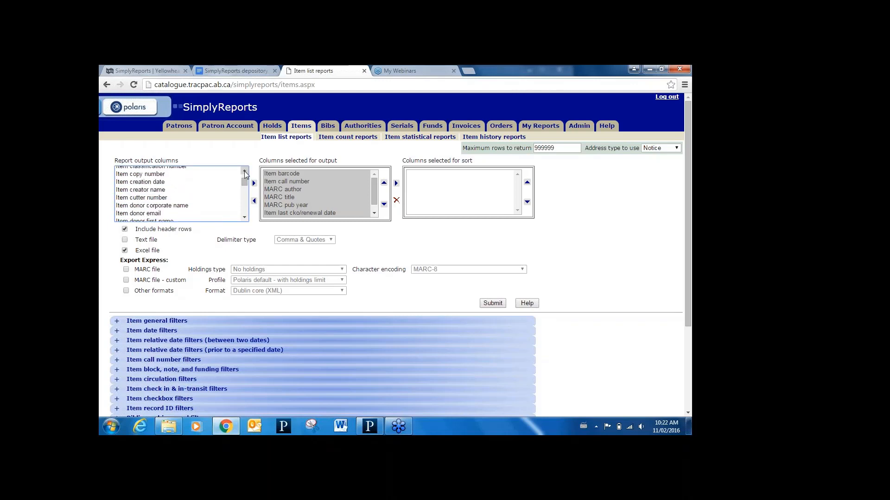
pyautogui.click(166, 184)
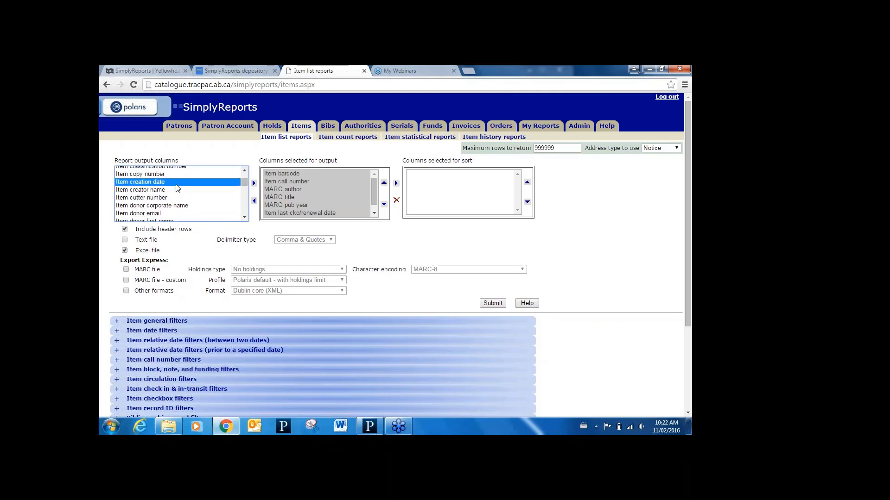
pyautogui.click(254, 184)
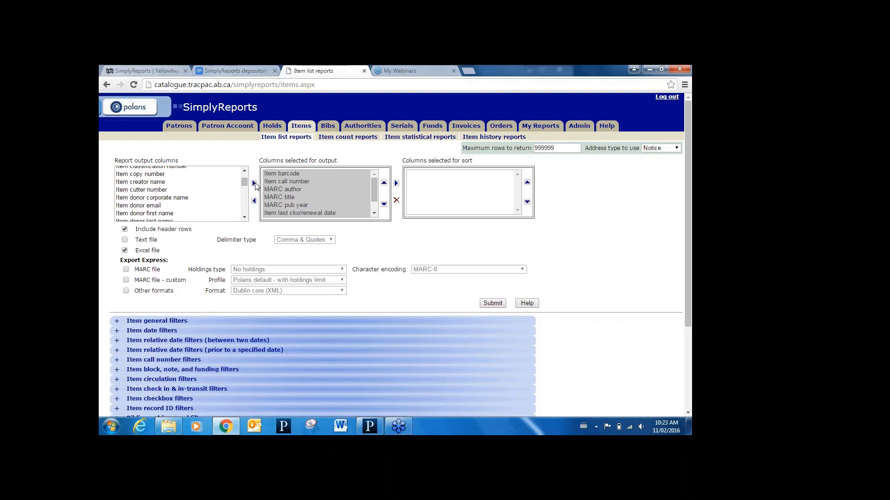
# - Set the item list report to sort by item call number, MARC author and MARC title
pyautogui.click(313, 181)
pyautogui.click(396, 183)
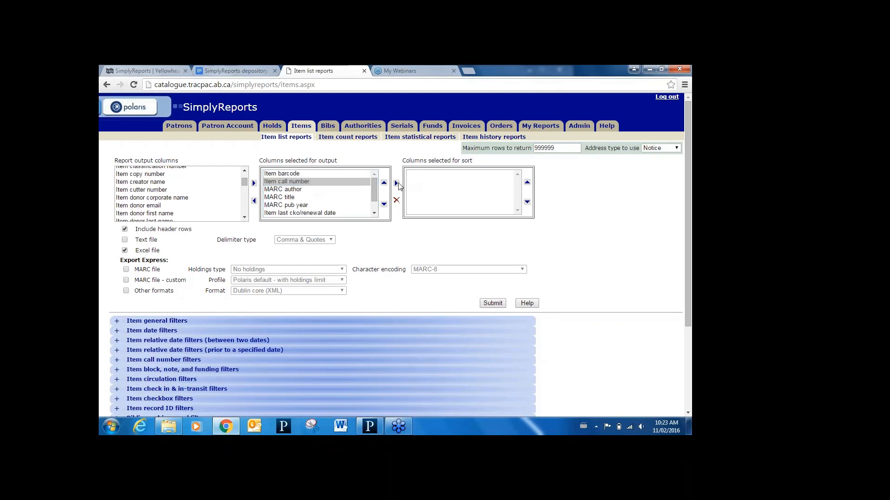
pyautogui.click(320, 189)
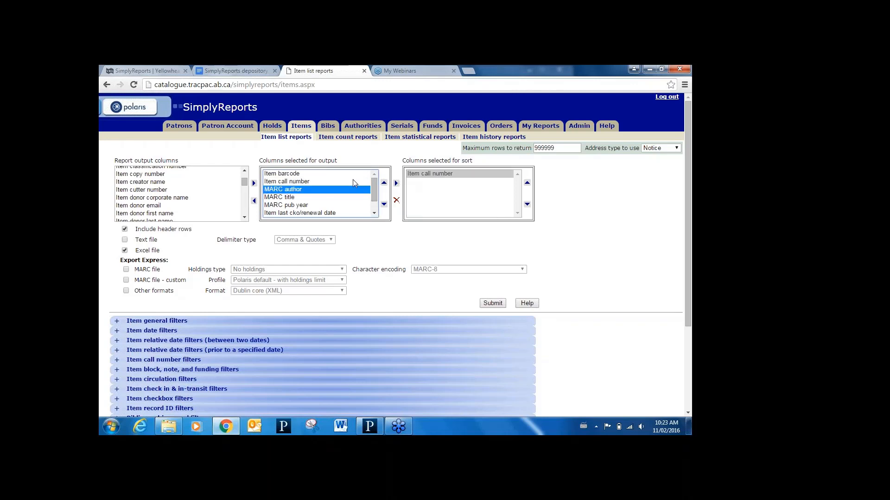
pyautogui.click(397, 184)
pyautogui.click(291, 198)
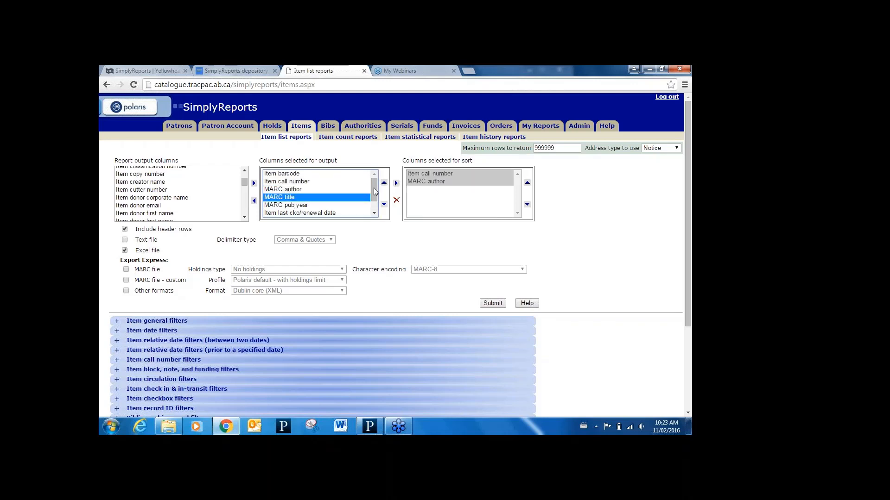
pyautogui.click(396, 184)
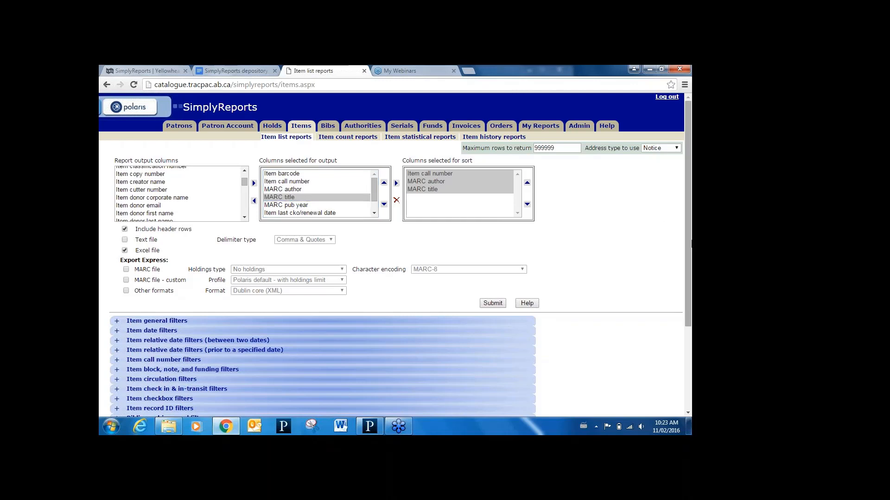
# - Filter the item list report to the assigned branch Wetaskiwin Public Library in the item general filters
pyautogui.moveTo(690, 244); pyautogui.dragTo(691, 303)
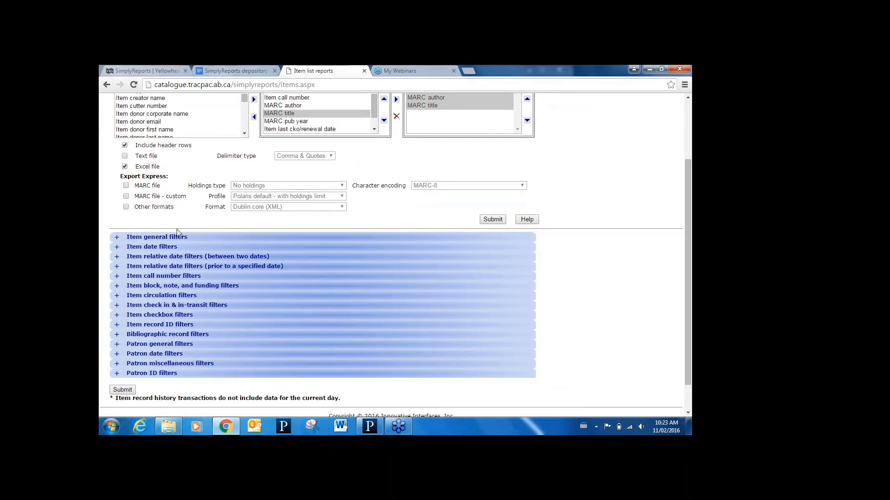
pyautogui.click(118, 238)
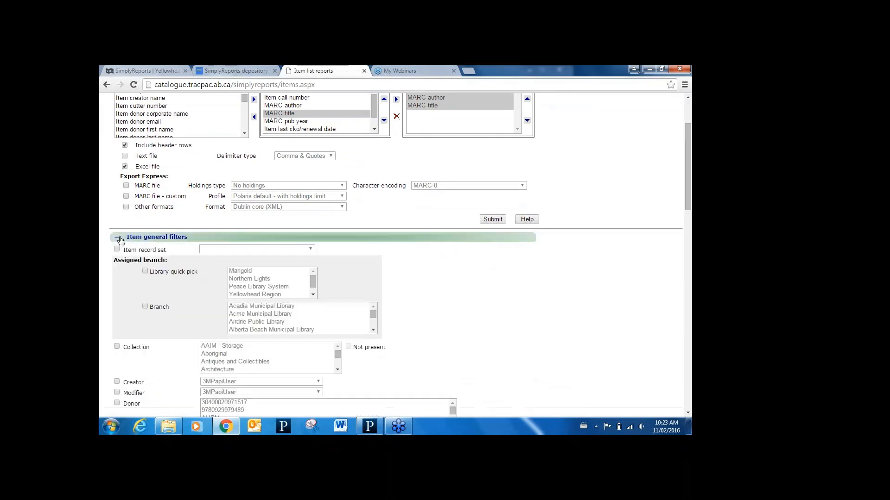
pyautogui.click(145, 307)
pyautogui.click(247, 315)
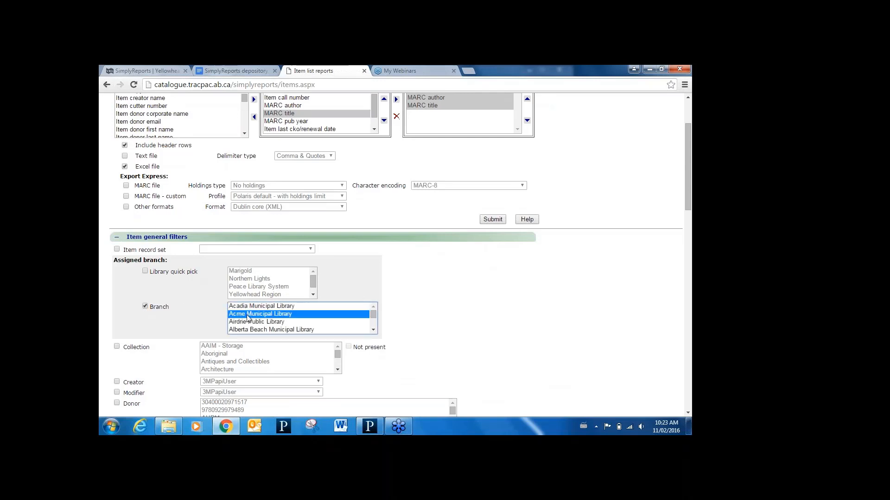
pyautogui.press('Down')
pyautogui.press('Down')
pyautogui.press('Down')
pyautogui.press('Down')
pyautogui.press('Down')
pyautogui.press('Down')
pyautogui.press('Down')
pyautogui.press('Down')
pyautogui.press('Down')
pyautogui.press('Down')
pyautogui.press('Down')
pyautogui.press('Down')
pyautogui.press('Down')
pyautogui.press('Down')
pyautogui.press('Down')
pyautogui.press('Down')
pyautogui.press('Down')
pyautogui.press('Down')
pyautogui.press('Down')
pyautogui.press('Down')
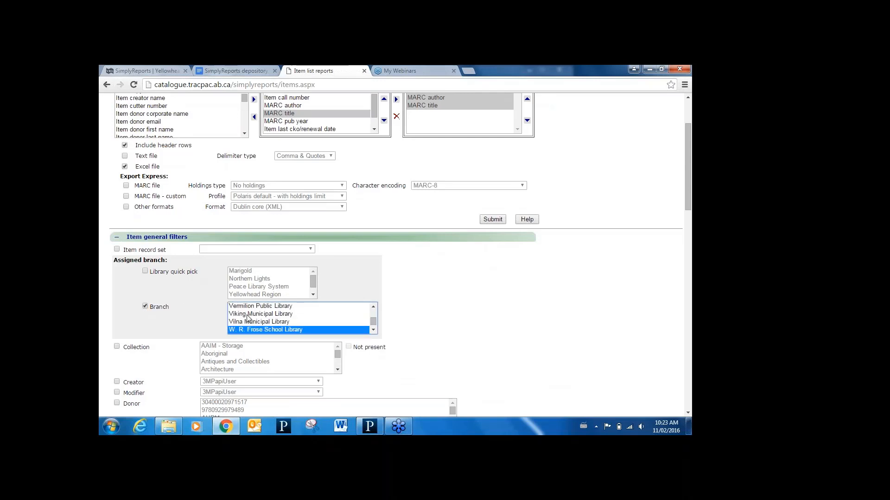
pyautogui.press('Down')
pyautogui.press('Down')
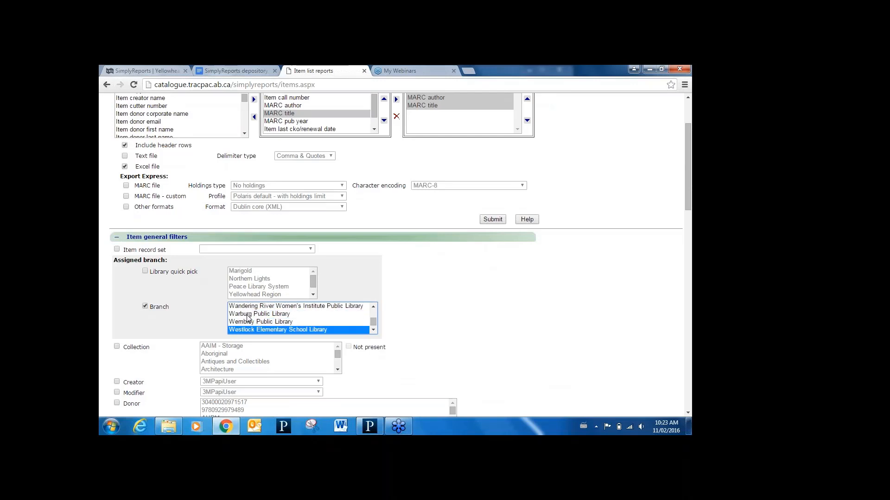
pyautogui.press('Down')
pyautogui.press('Down')
pyautogui.press('Down')
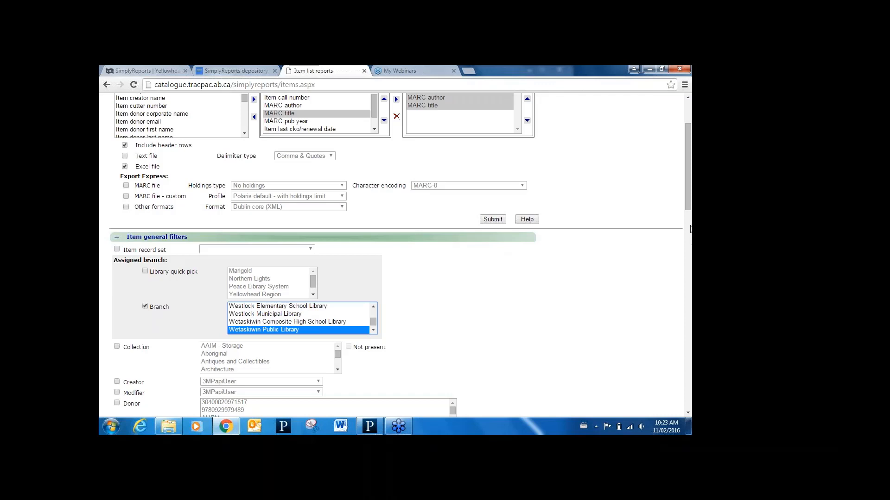
# - Restrict the report to the Non-fiction collection
pyautogui.scroll(-3, 688, 214)
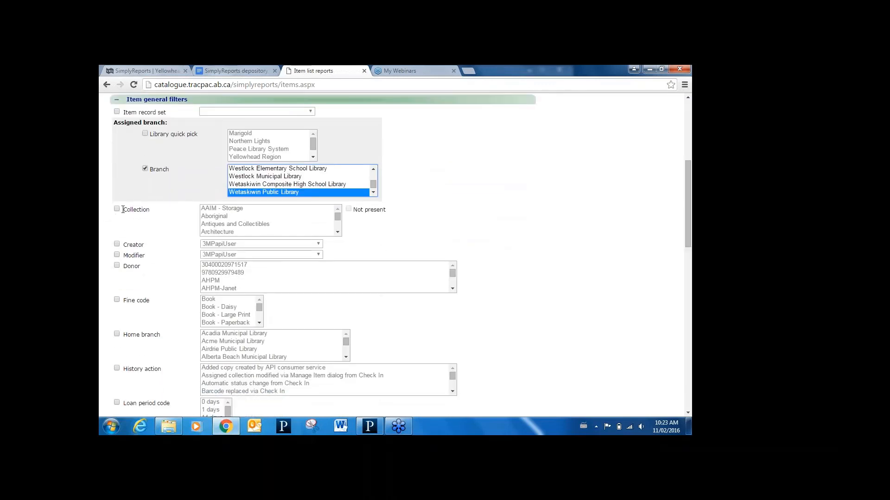
pyautogui.click(117, 209)
pyautogui.click(219, 212)
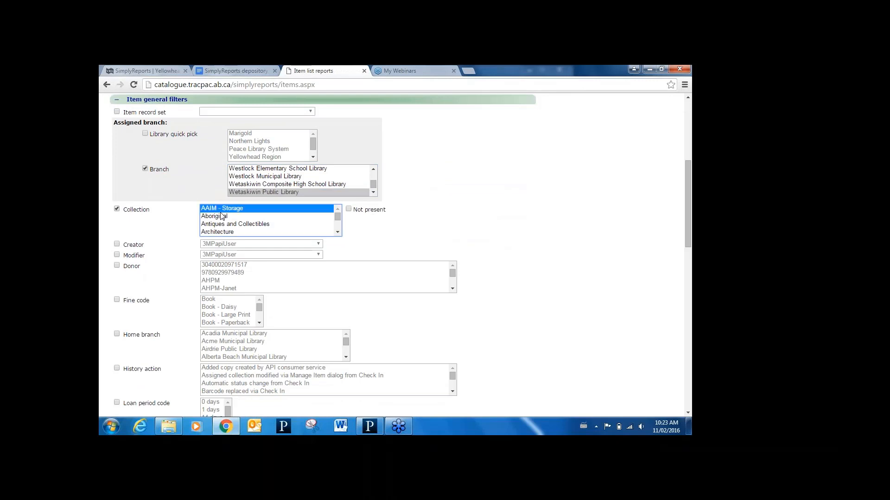
pyautogui.press('n')
pyautogui.press('n')
pyautogui.press('n')
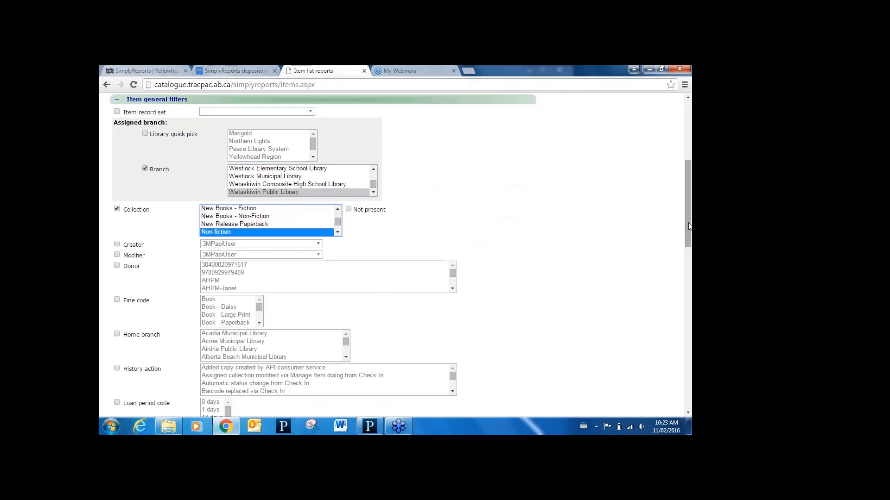
# - Restrict the report to items with record status Final
pyautogui.moveTo(689, 226); pyautogui.dragTo(691, 292)
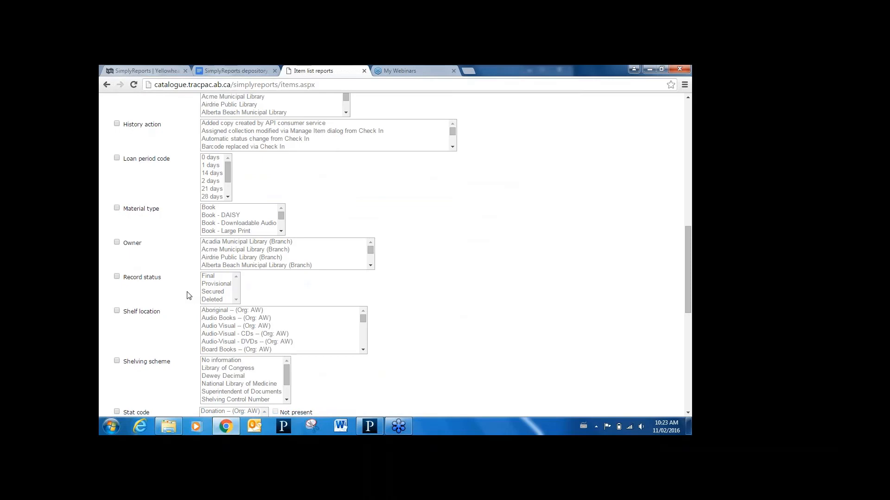
pyautogui.click(118, 278)
pyautogui.click(211, 278)
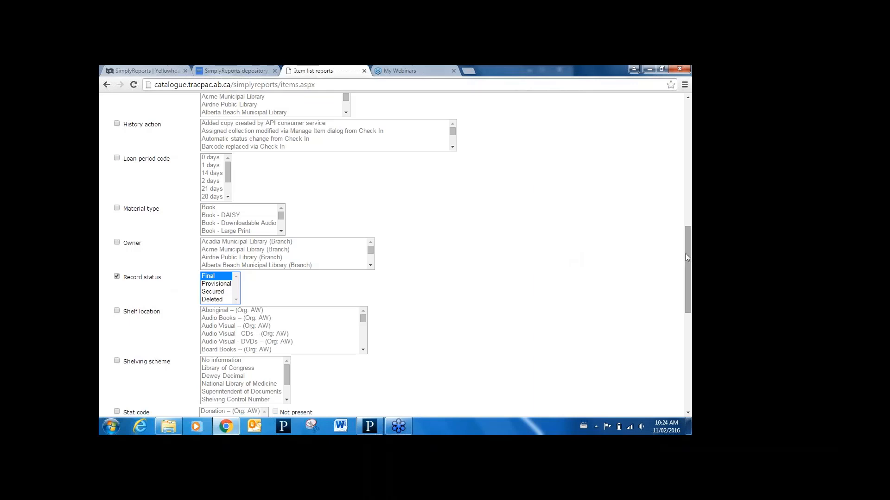
# - Filter for items with a last check out or renewal date more than 2 years before the report run date
pyautogui.moveTo(685, 257); pyautogui.dragTo(691, 352)
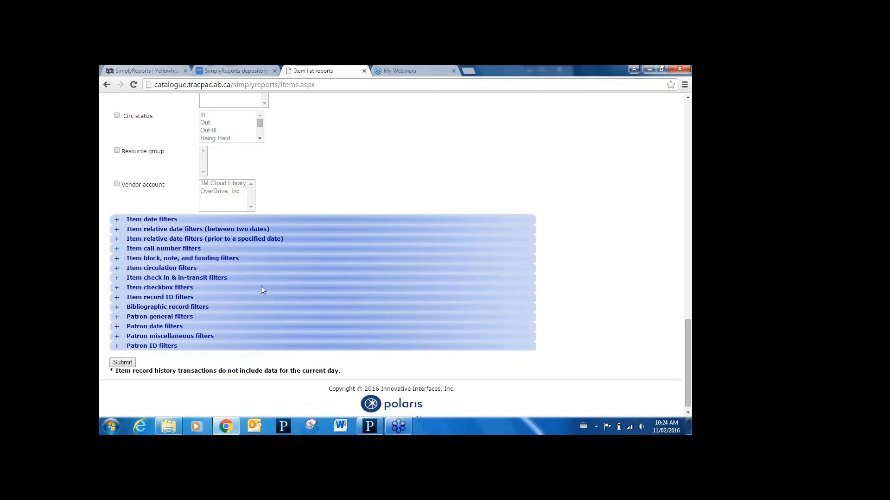
pyautogui.click(117, 239)
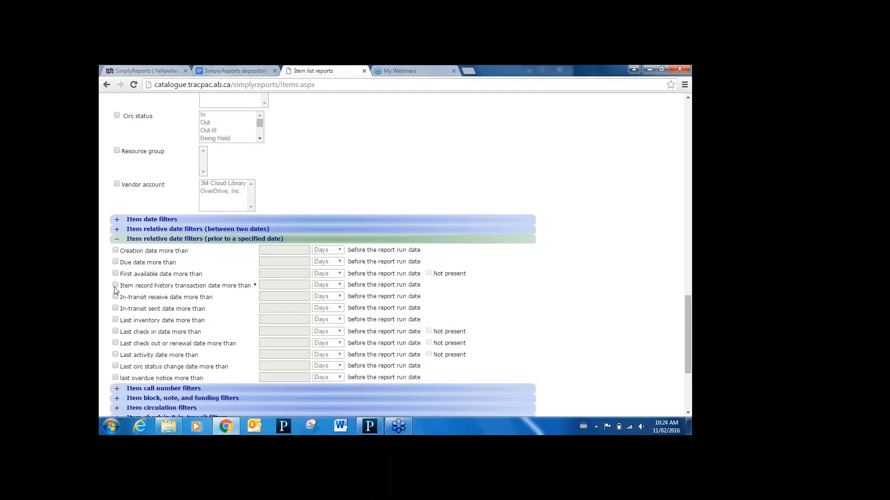
pyautogui.click(115, 343)
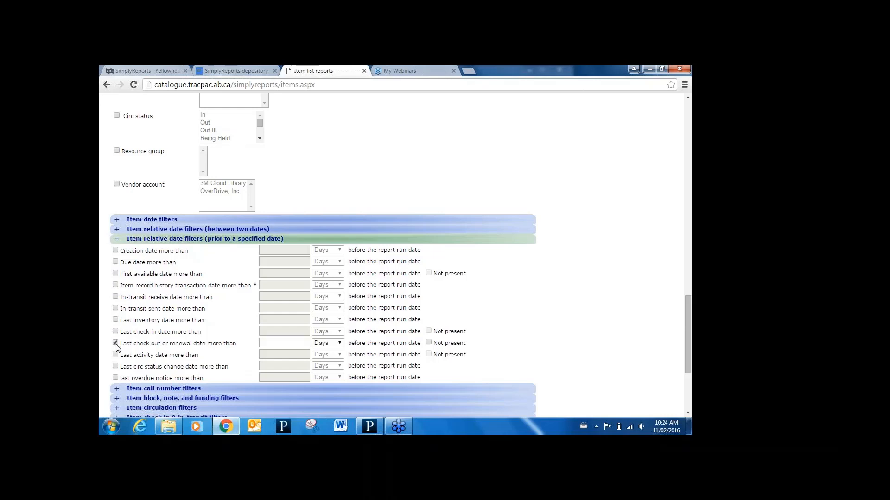
pyautogui.click(285, 343)
pyautogui.click(341, 344)
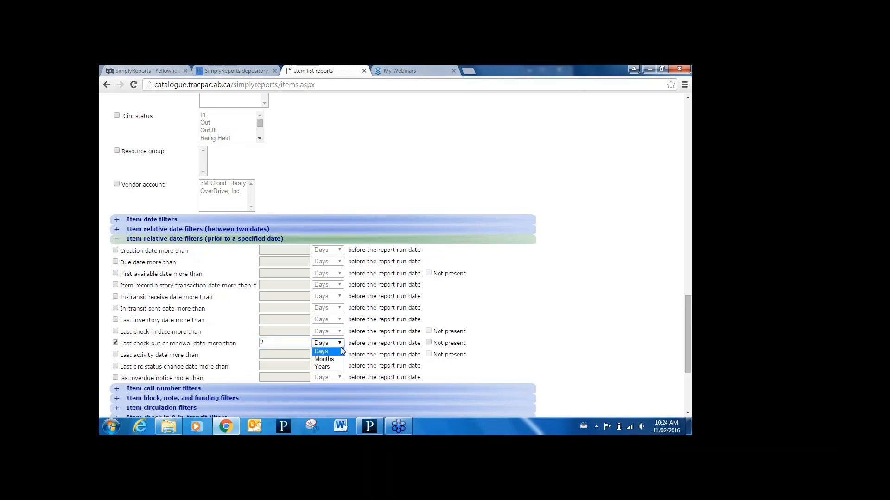
pyautogui.click(332, 368)
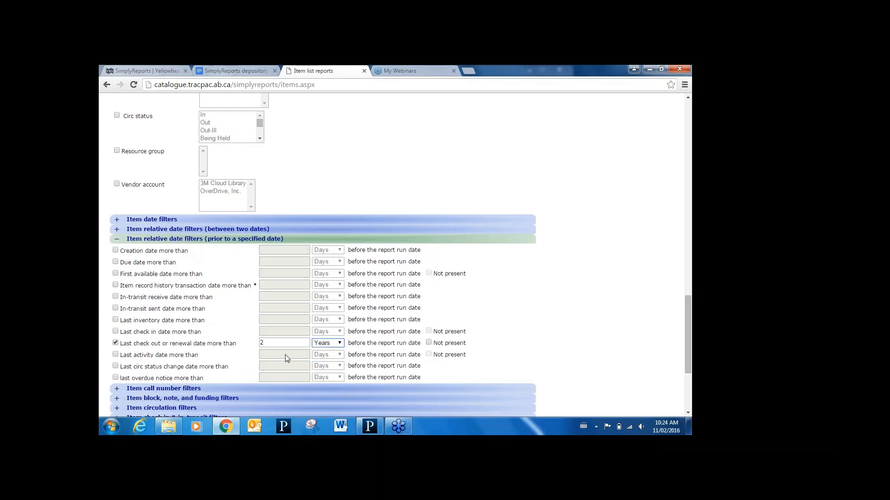
# - Submit the item list report with the last check out filter, view the preview and close it
pyautogui.moveTo(689, 318); pyautogui.dragTo(677, 355)
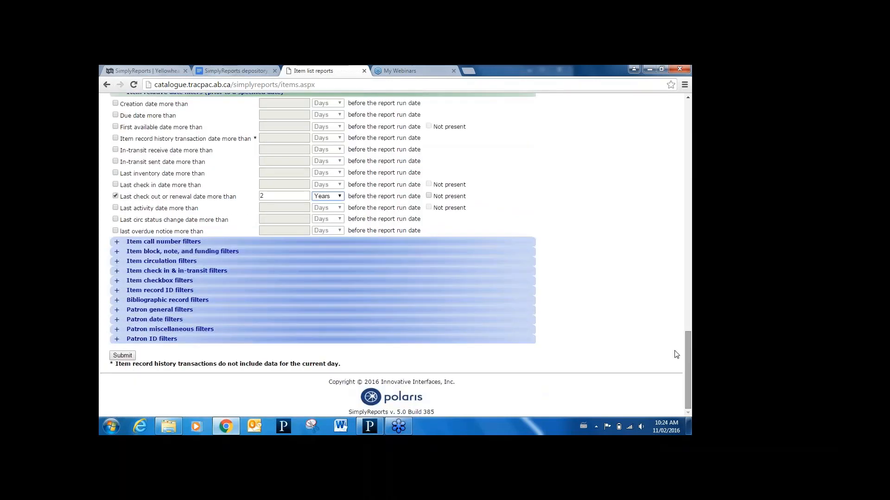
pyautogui.click(123, 356)
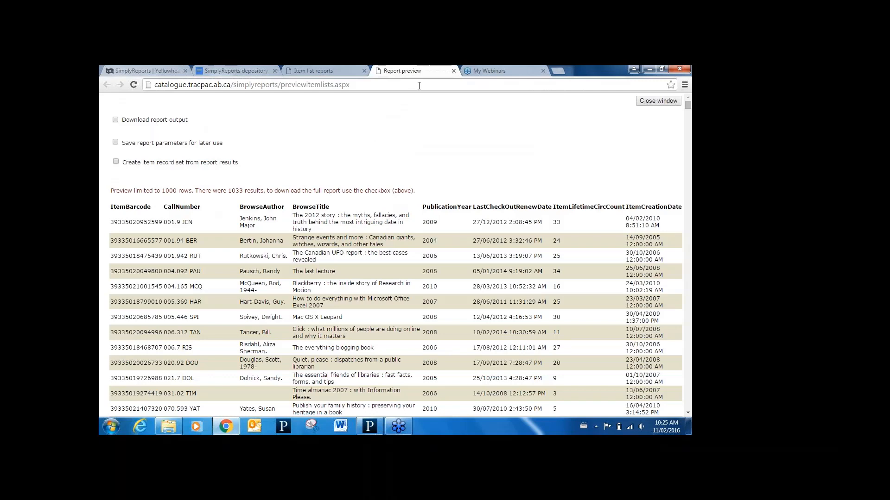
pyautogui.click(453, 70)
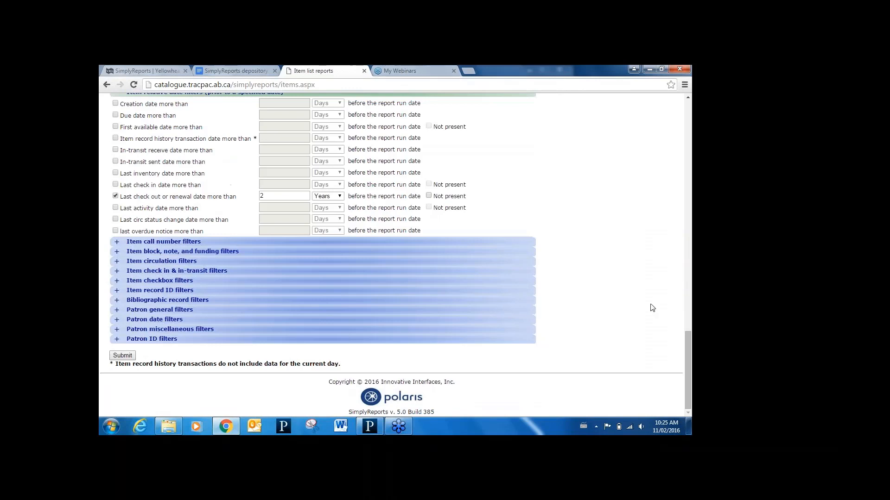
# - Add a relative date filter for items with a creation date more than 2 years before the report run date
pyautogui.moveTo(686, 347); pyautogui.dragTo(682, 322)
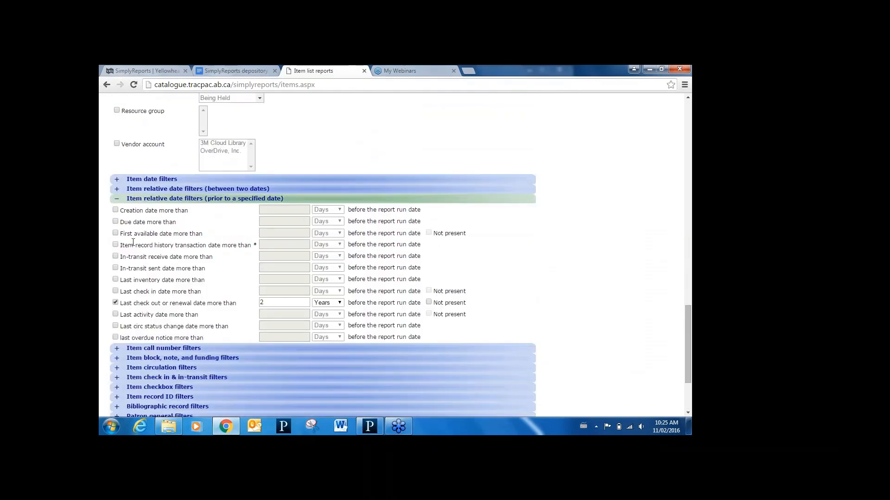
pyautogui.click(116, 211)
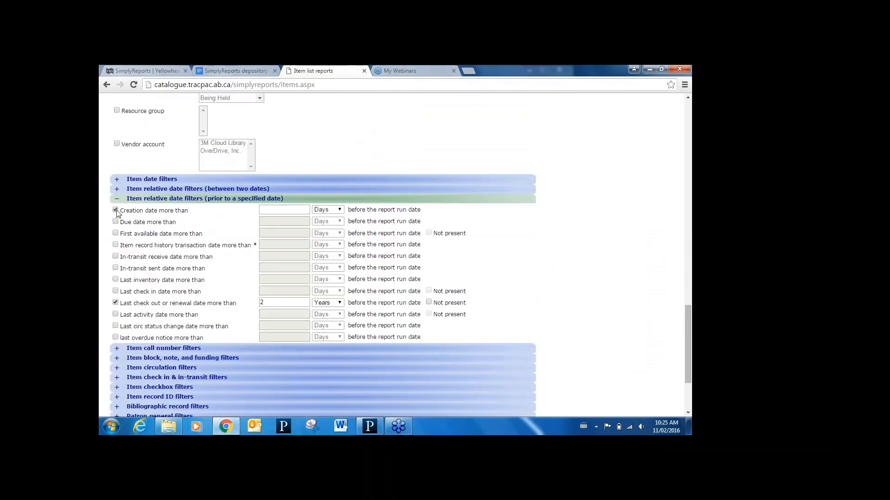
pyautogui.click(305, 211)
pyautogui.write('2')
pyautogui.click(337, 212)
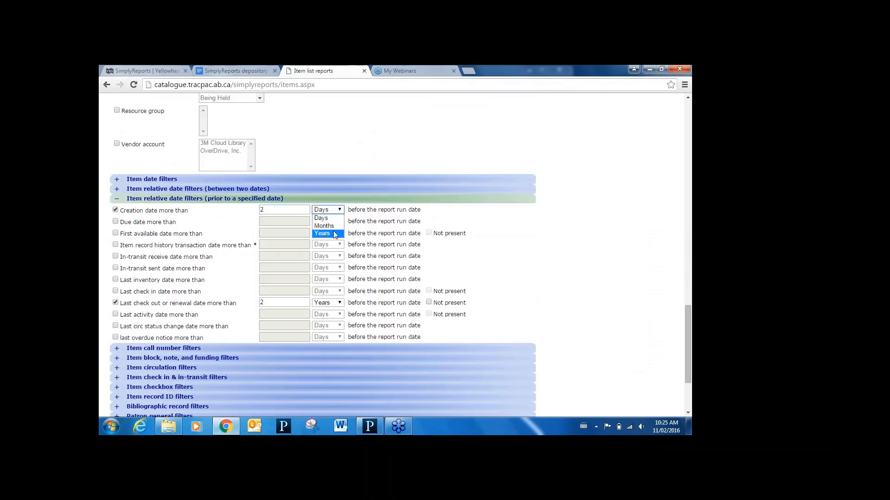
pyautogui.click(330, 233)
# - Rerun the item list report with the creation date filter included, then close its preview
pyautogui.moveTo(689, 311); pyautogui.dragTo(689, 337)
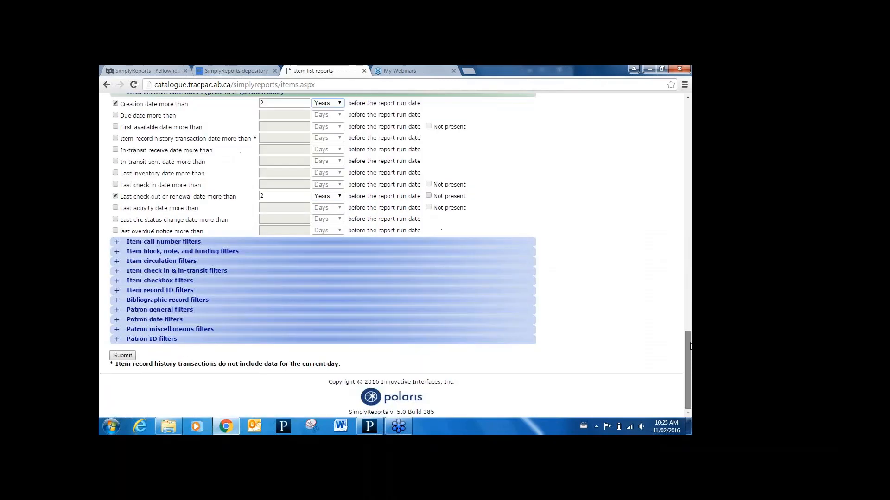
pyautogui.click(115, 357)
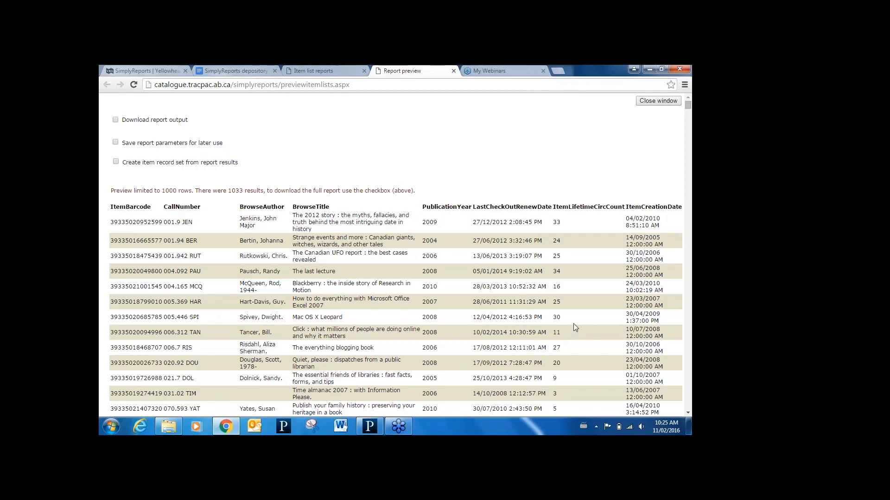
pyautogui.click(454, 71)
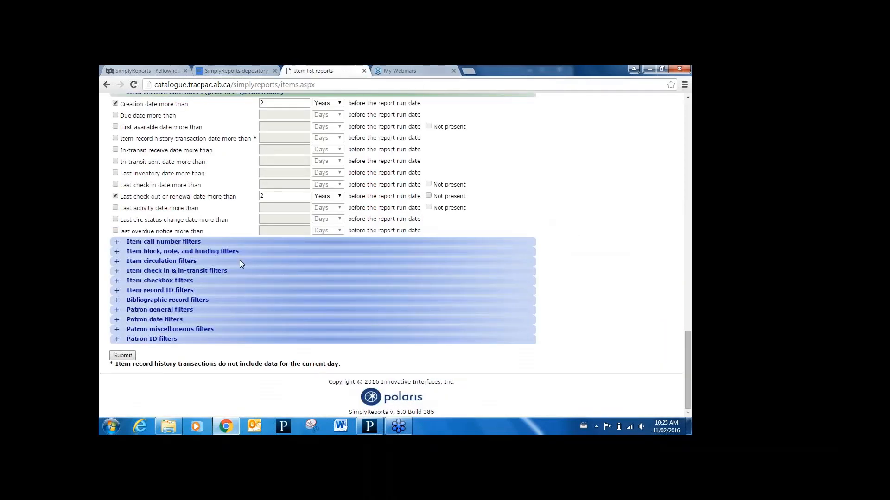
# - Add an item circulation filter for lifetime circulation less than or equal to 10
pyautogui.click(117, 262)
pyautogui.click(115, 273)
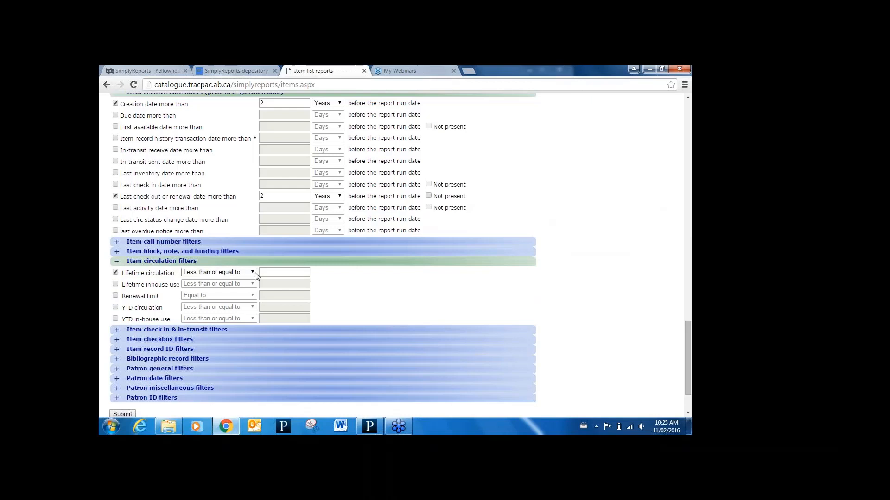
pyautogui.click(276, 273)
pyautogui.write('10')
# - Run the report with the lifetime circulation filter applied, check the preview and close it
pyautogui.scroll(-3, 689, 339)
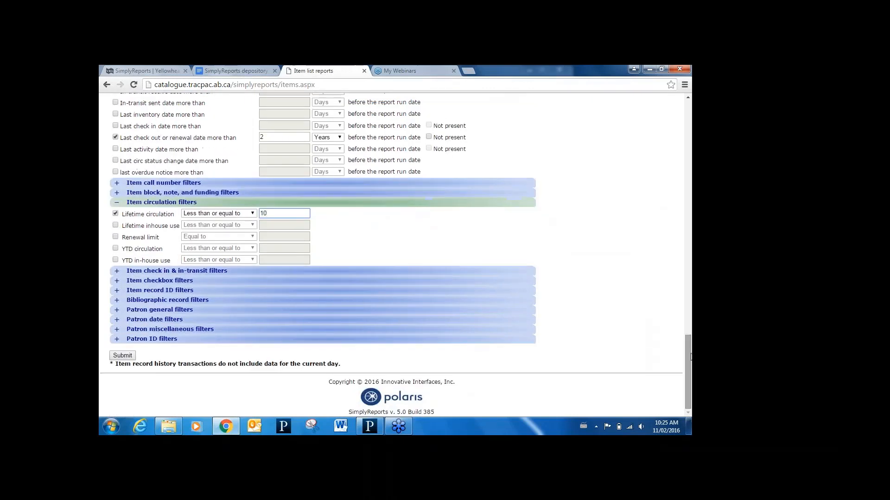
pyautogui.click(122, 355)
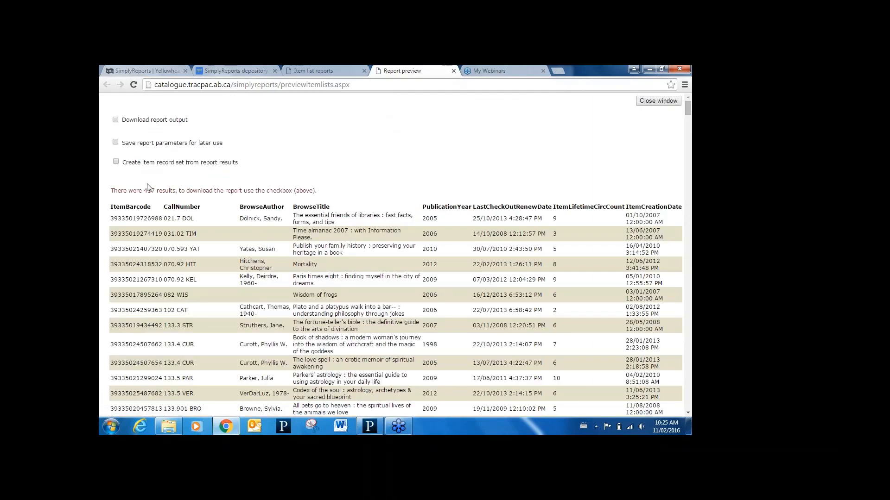
pyautogui.click(453, 71)
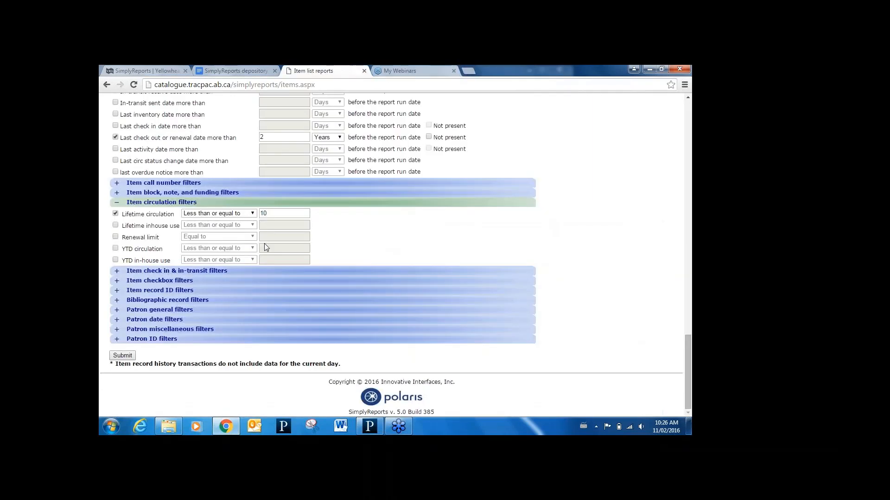
# - Add a bibliographic filter for MARC publication year from 0 to 2008 and run the item list report, closing its preview
pyautogui.click(117, 301)
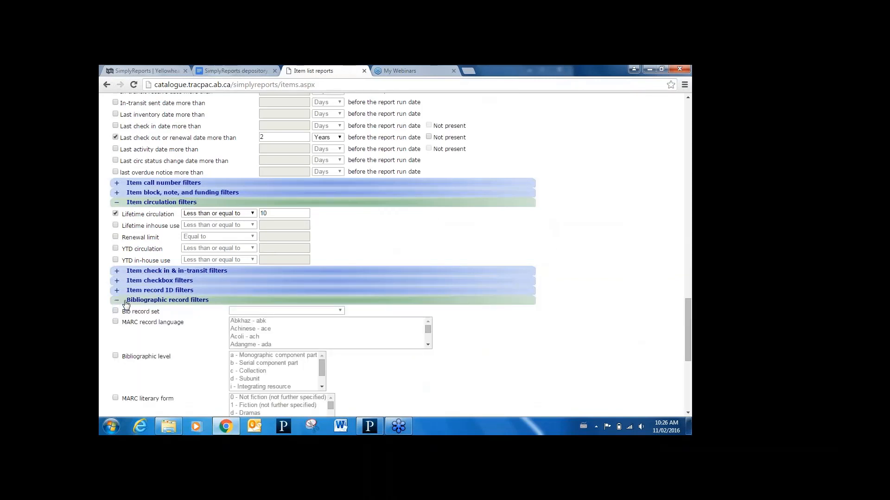
pyautogui.scroll(-4, 221, 300)
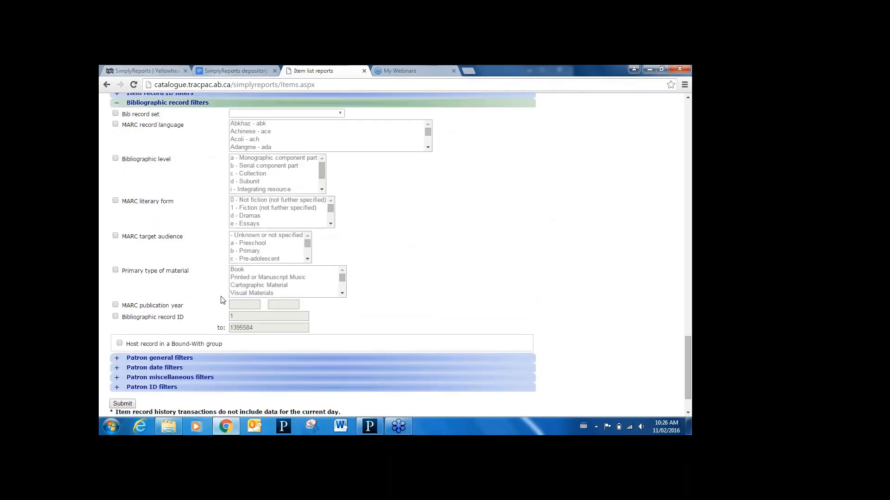
pyautogui.click(116, 305)
pyautogui.click(253, 307)
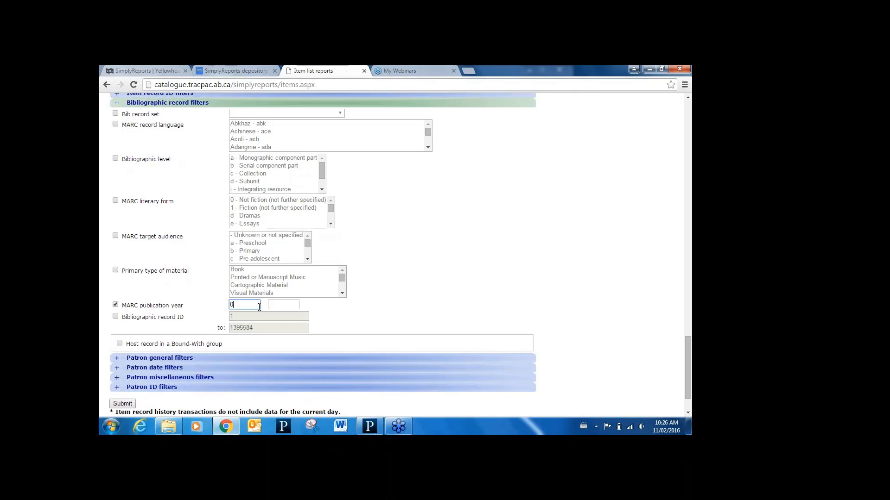
pyautogui.click(272, 306)
pyautogui.write('2008')
pyautogui.click(122, 404)
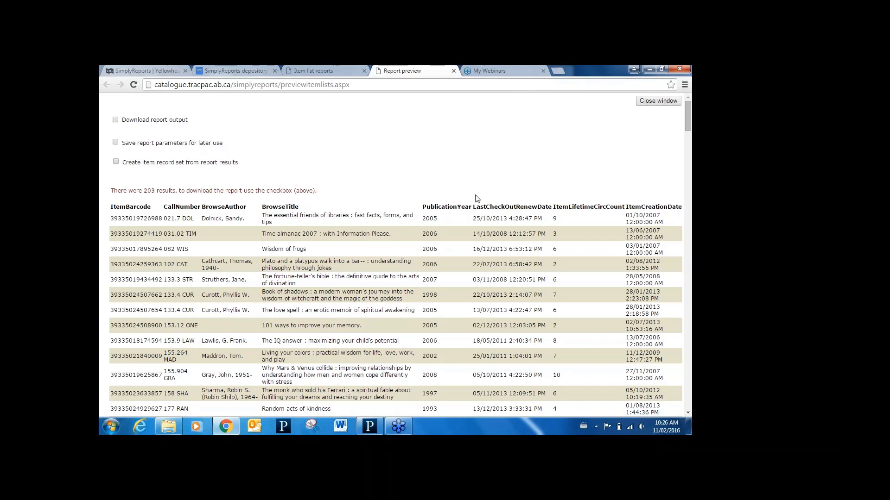
pyautogui.click(454, 71)
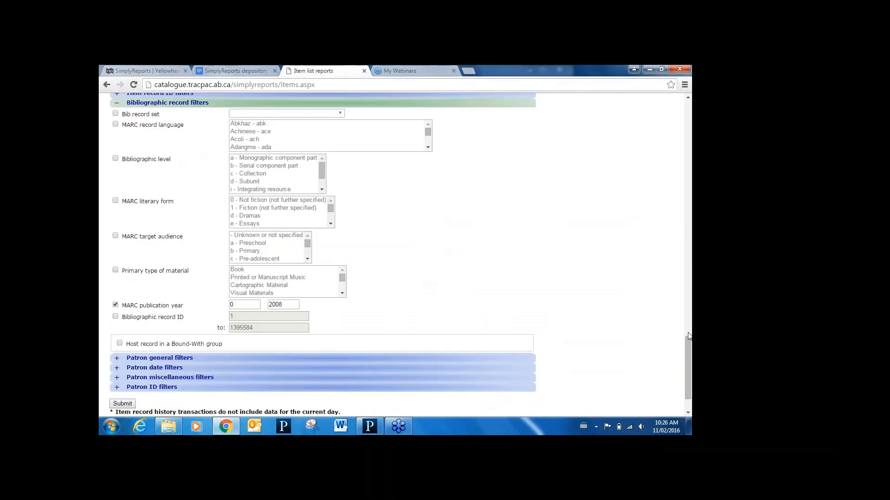
# - Start an item count report with the item assigned collection name as both its output column and its sort column
pyautogui.moveTo(687, 340); pyautogui.dragTo(687, 222)
pyautogui.moveTo(689, 149); pyautogui.dragTo(675, 96)
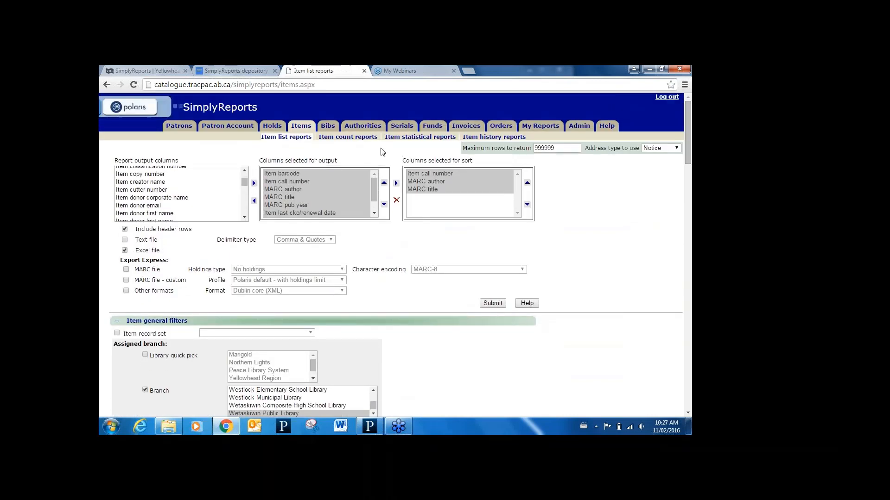
pyautogui.click(358, 138)
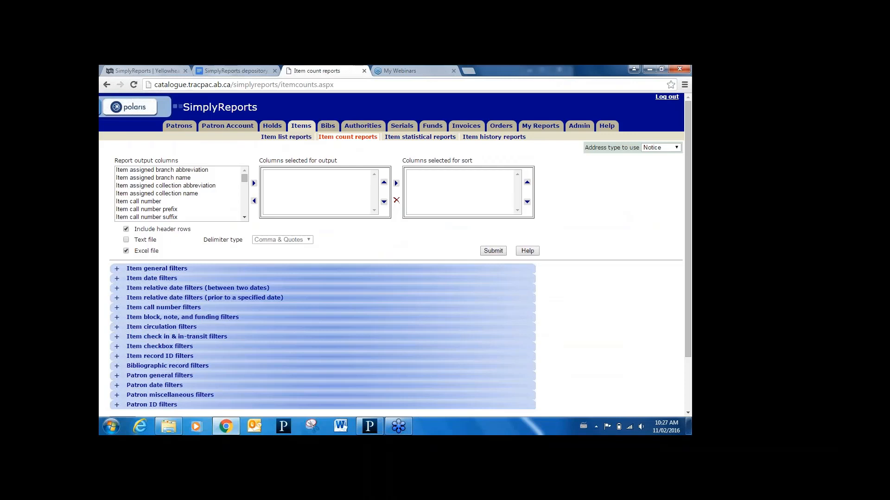
pyautogui.click(238, 193)
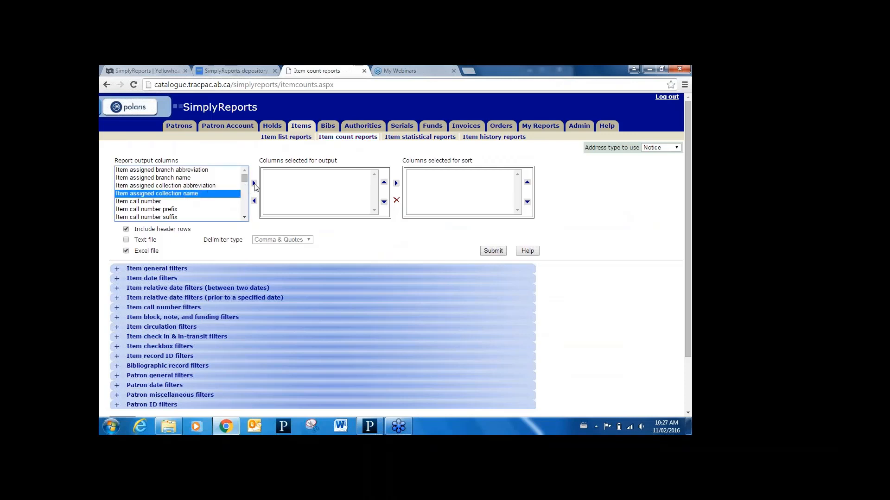
pyautogui.click(254, 184)
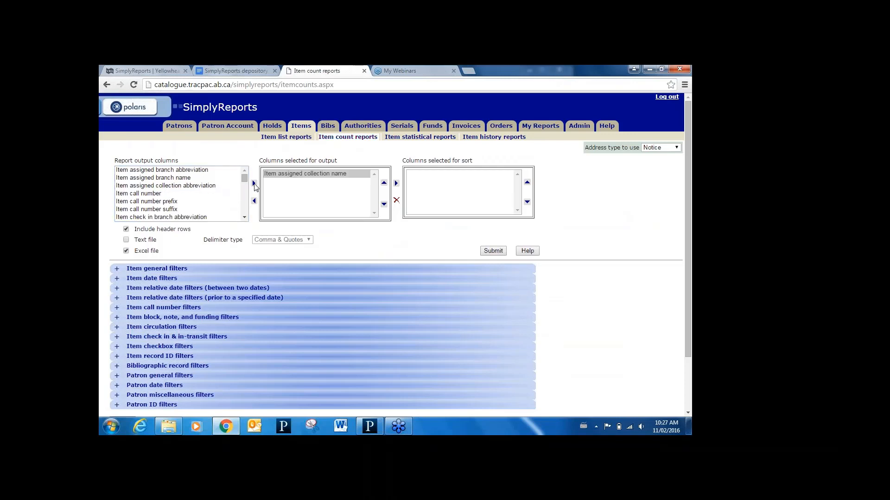
pyautogui.click(396, 184)
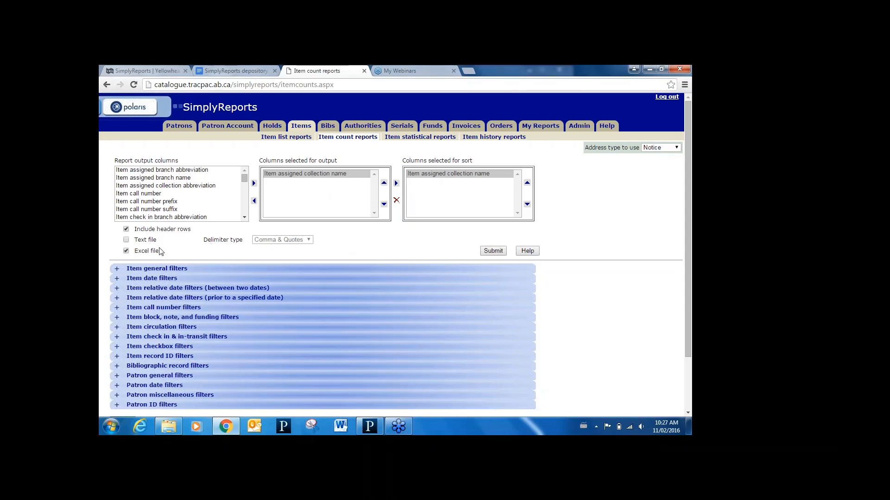
# - Filter the item count report to the assigned branch Hinton Municipal Library
pyautogui.click(118, 270)
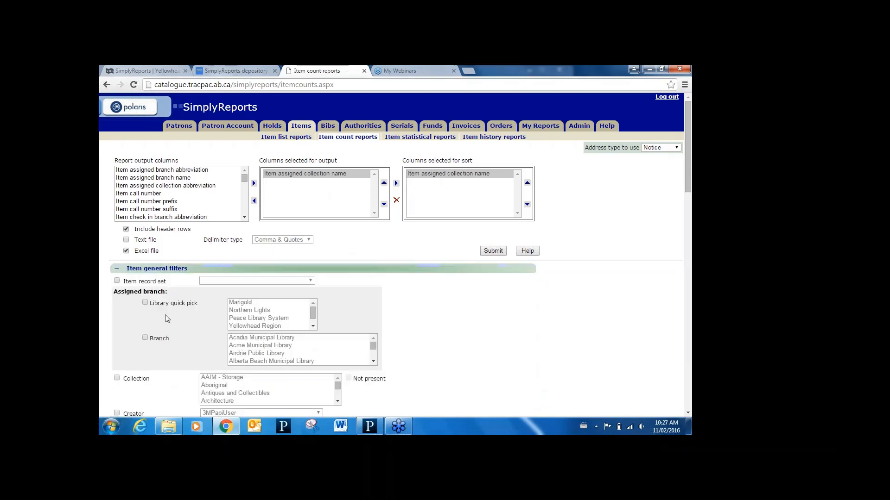
pyautogui.click(146, 339)
pyautogui.click(247, 354)
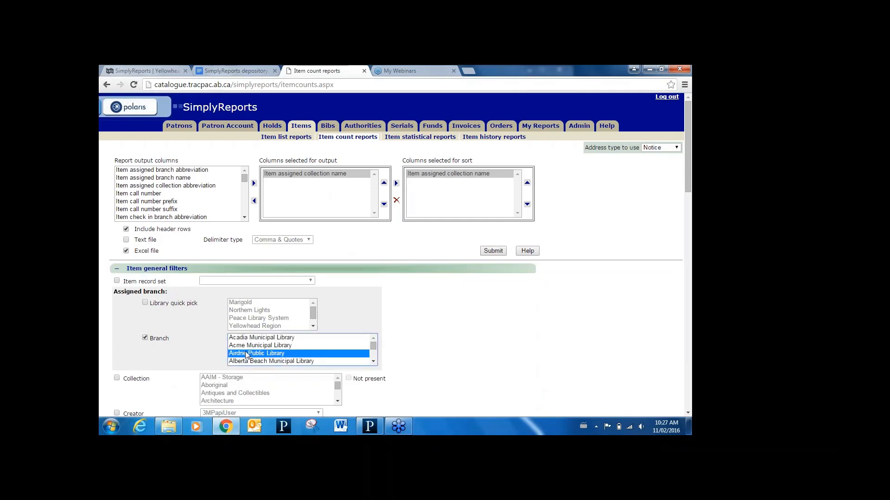
pyautogui.press('h')
pyautogui.press('h')
pyautogui.press('h')
pyautogui.press('h')
pyautogui.press('h')
pyautogui.press('h')
pyautogui.press('h')
pyautogui.press('h')
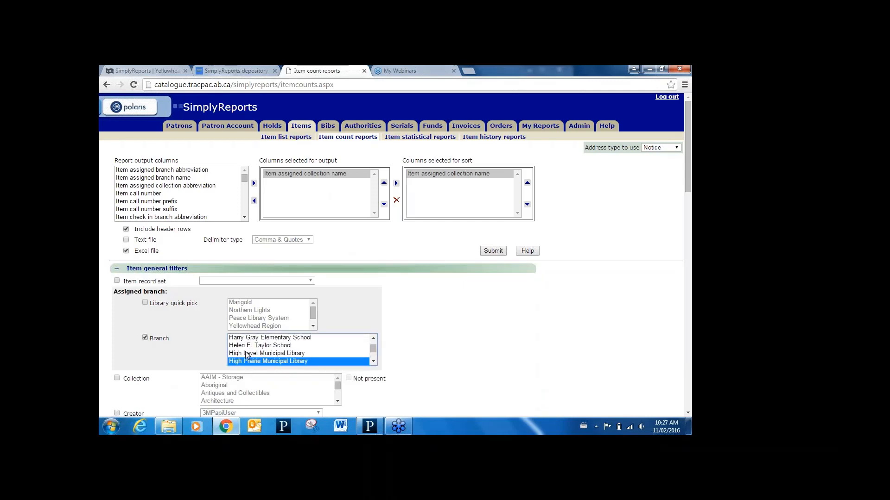
pyautogui.press('h')
pyautogui.press('h')
pyautogui.press('h')
pyautogui.press('h')
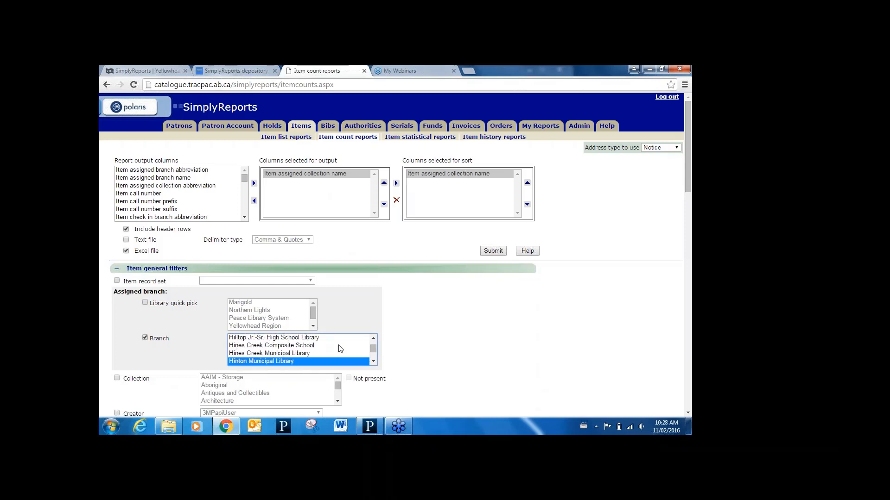
# - Add a general item filter limiting the record status to Final
pyautogui.click(688, 413)
pyautogui.click(687, 413)
pyautogui.click(687, 413)
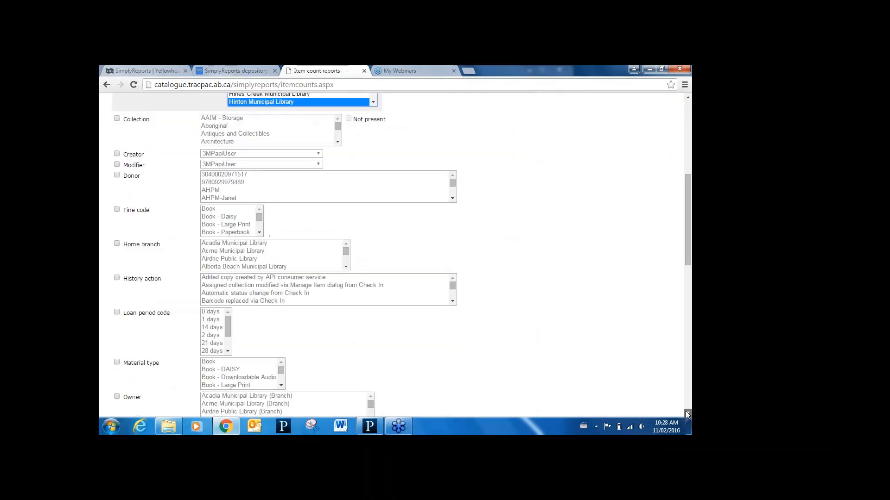
pyautogui.click(688, 413)
pyautogui.click(687, 412)
pyautogui.click(687, 413)
pyautogui.click(687, 413)
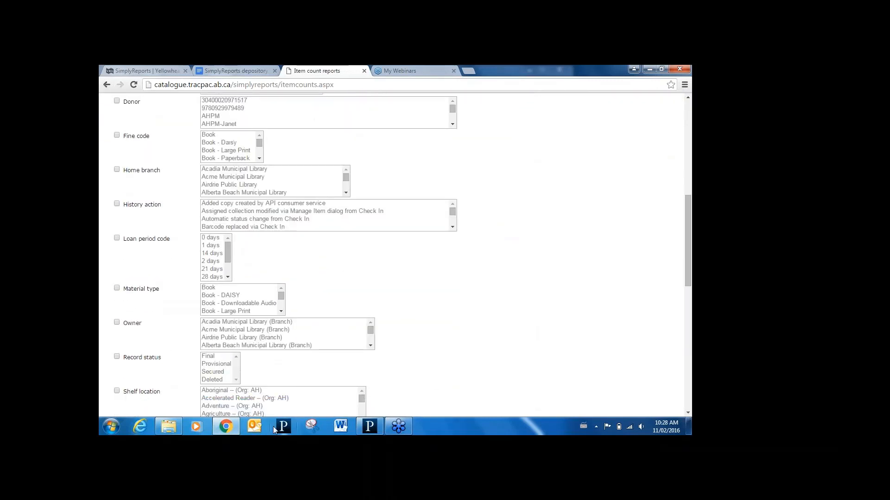
pyautogui.click(117, 357)
pyautogui.click(208, 358)
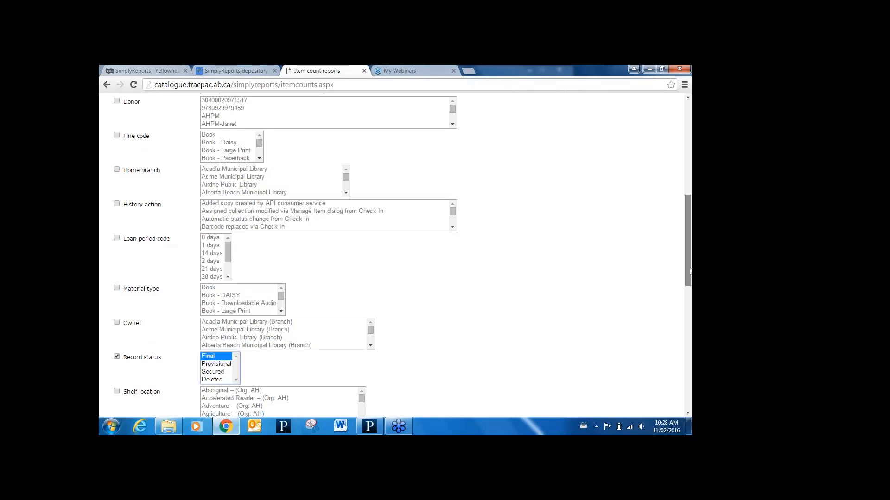
# - Add a relative date filter for item creation date between 1 year ago and the report run date
pyautogui.moveTo(689, 271); pyautogui.dragTo(690, 378)
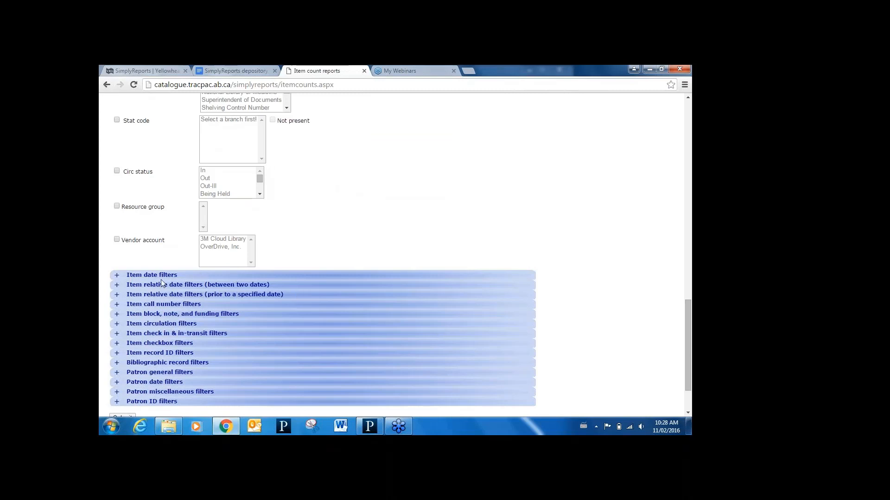
pyautogui.click(116, 286)
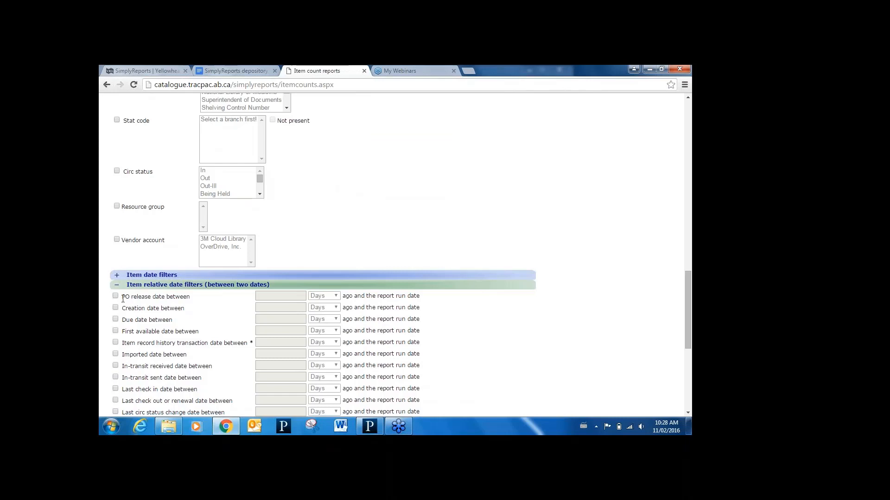
pyautogui.click(116, 307)
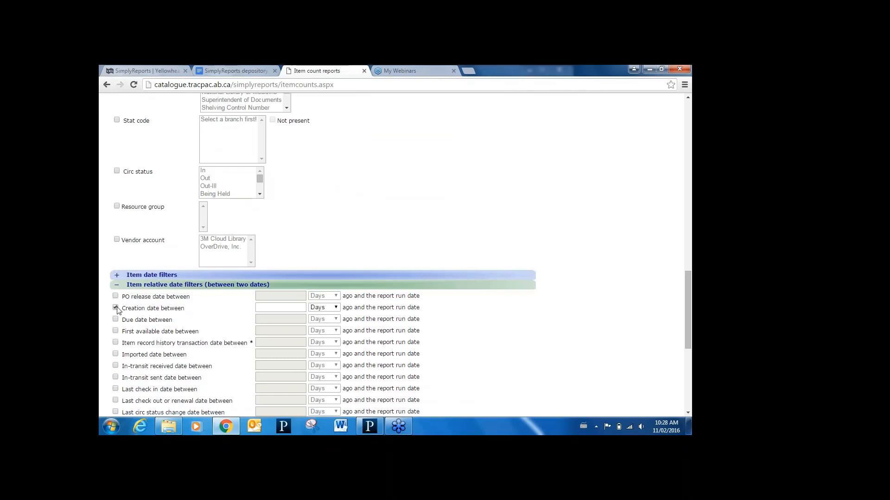
pyautogui.click(295, 311)
pyautogui.write('1')
pyautogui.click(336, 307)
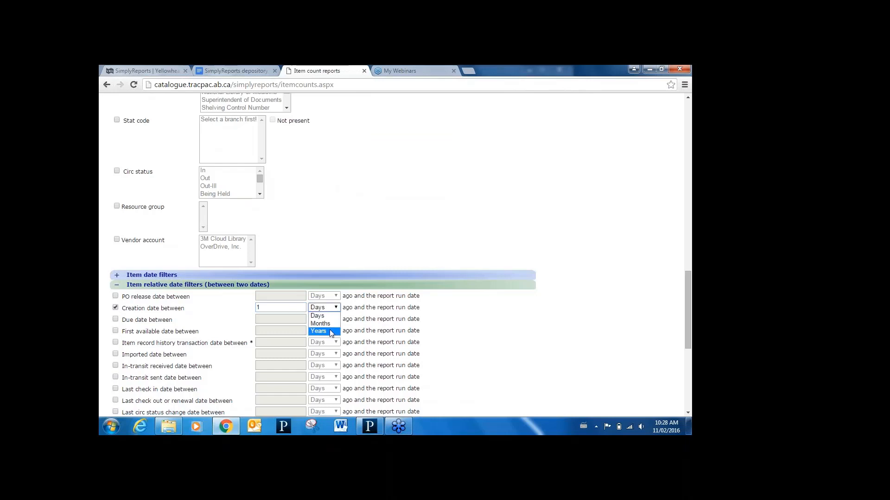
pyautogui.click(330, 331)
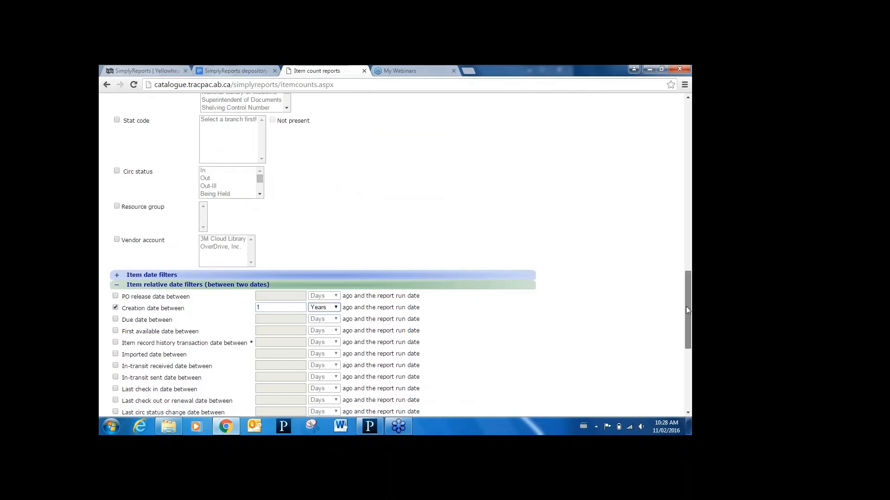
# - Run the item count report, check the preview of items per collection and close it
pyautogui.moveTo(688, 307); pyautogui.dragTo(688, 349)
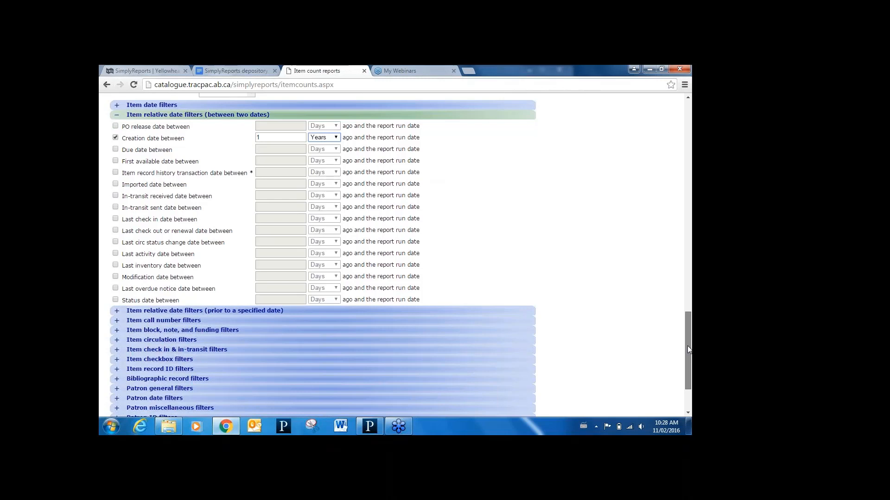
pyautogui.moveTo(688, 347); pyautogui.dragTo(688, 365)
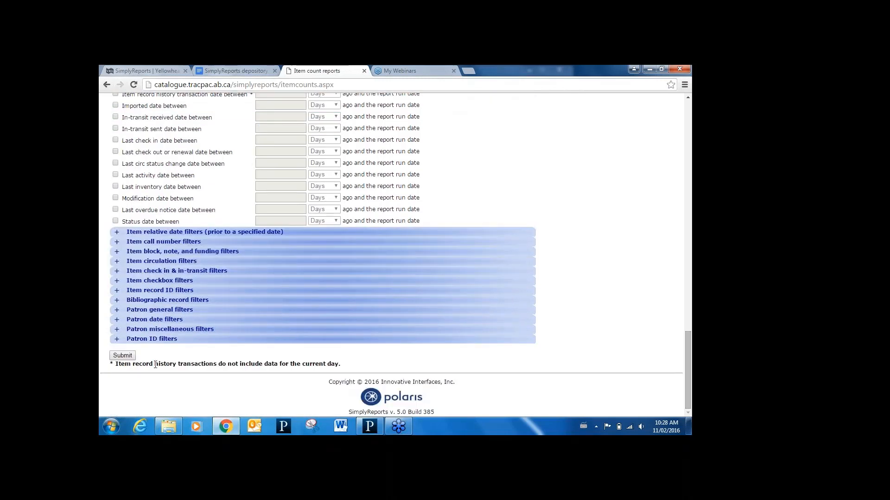
pyautogui.click(118, 357)
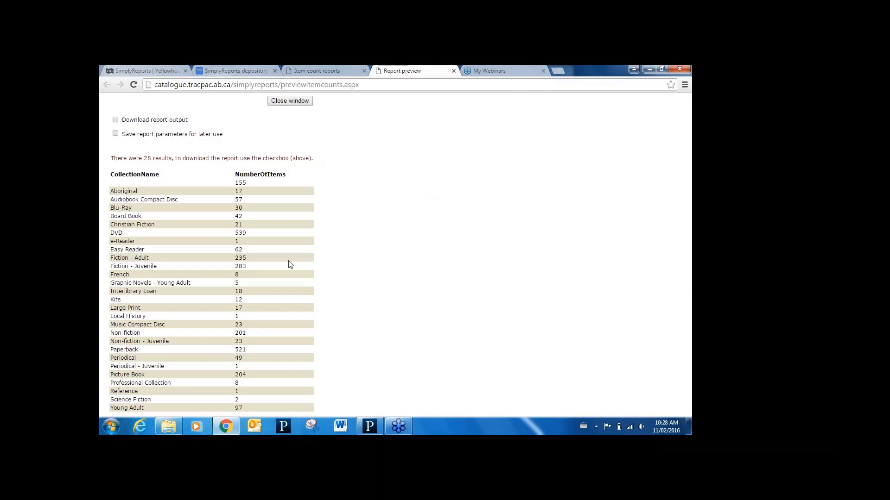
pyautogui.click(453, 71)
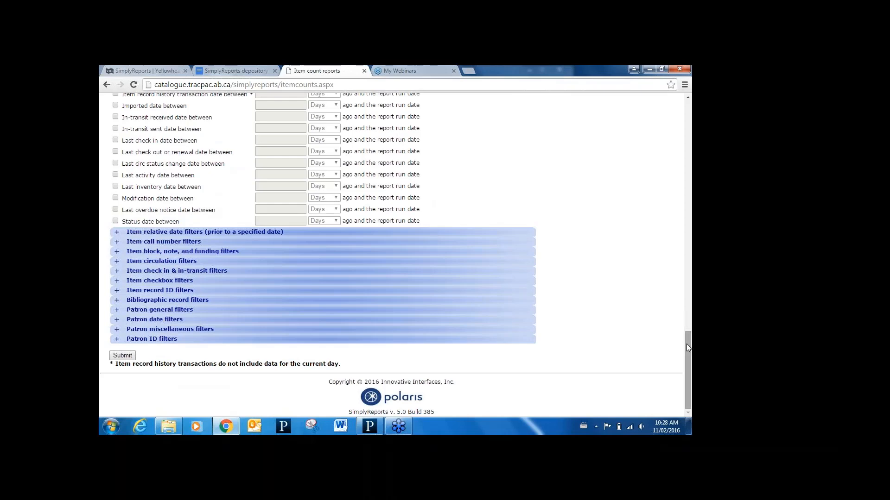
# - Start an item statistical report with category Check out, subcategory Item assigned collection code and report type Yearly
pyautogui.moveTo(687, 345); pyautogui.dragTo(668, 97)
pyautogui.scroll(3, 671, 101)
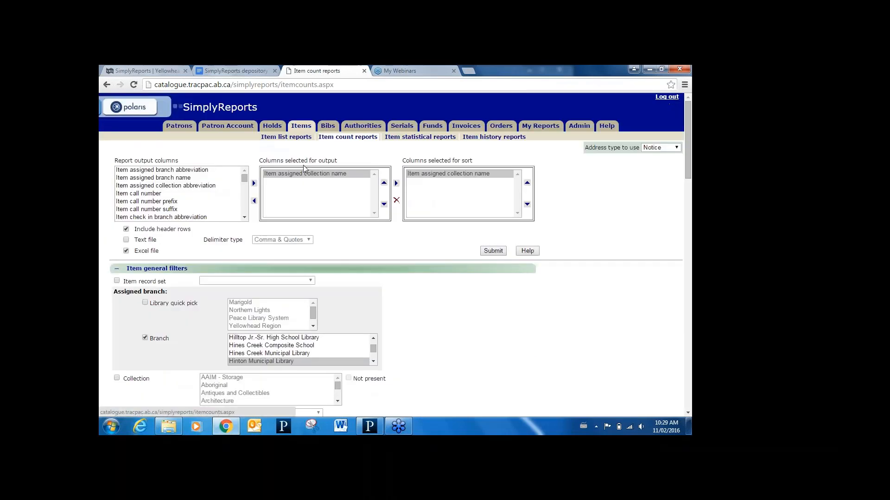
pyautogui.click(443, 137)
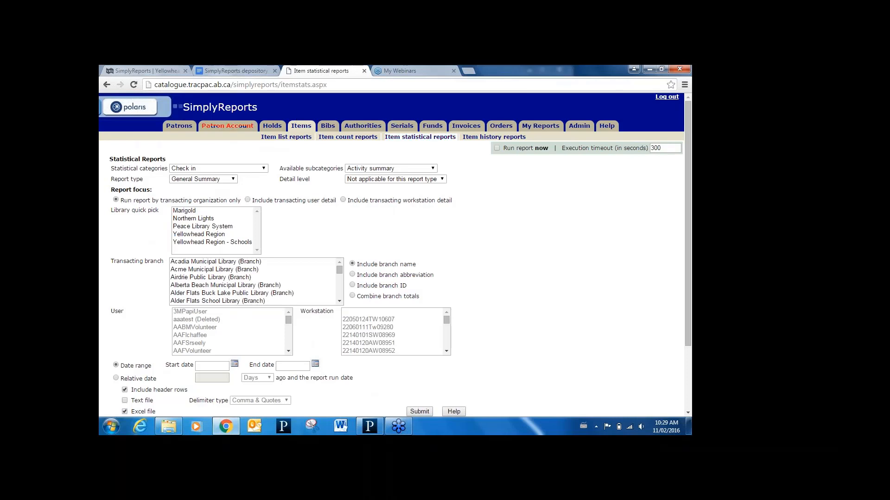
pyautogui.click(198, 168)
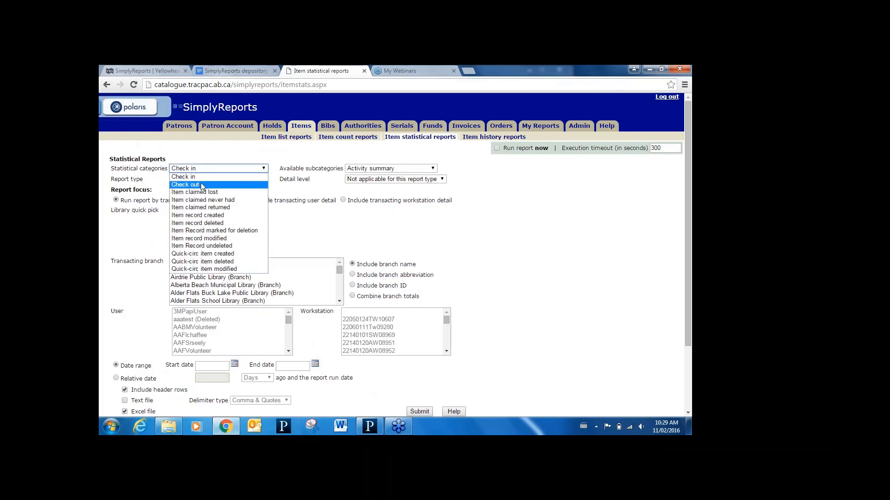
pyautogui.click(201, 184)
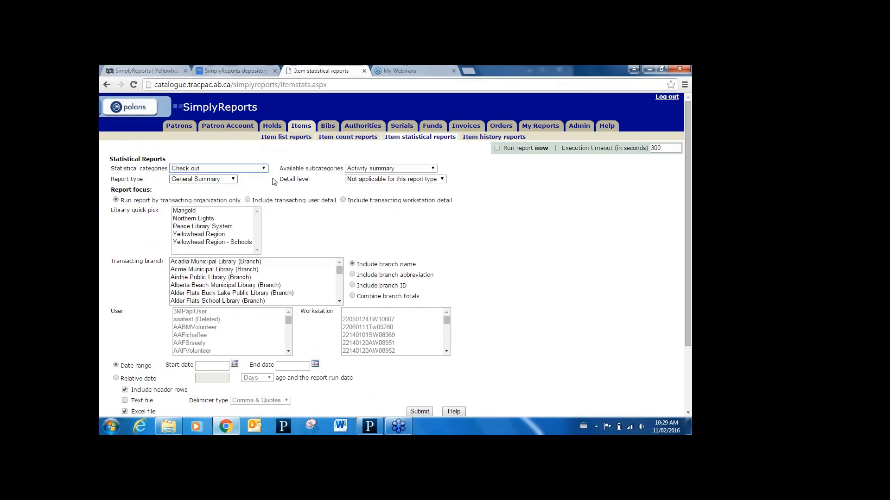
pyautogui.click(362, 168)
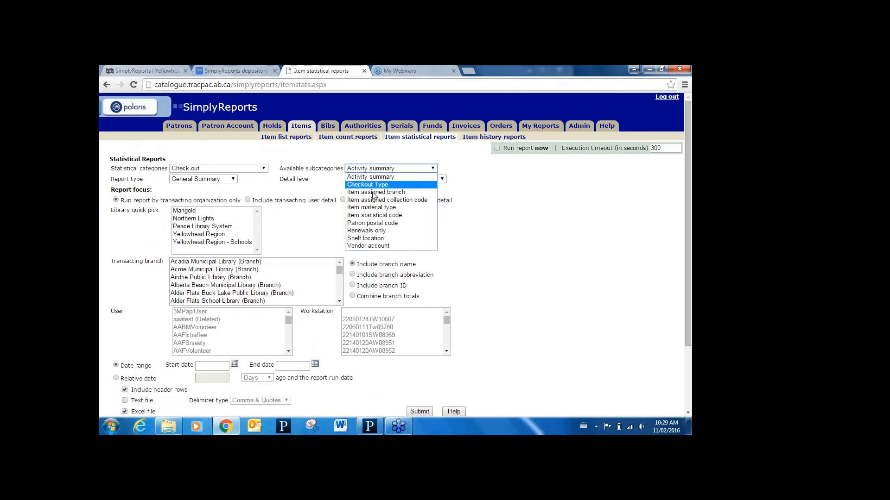
pyautogui.click(387, 199)
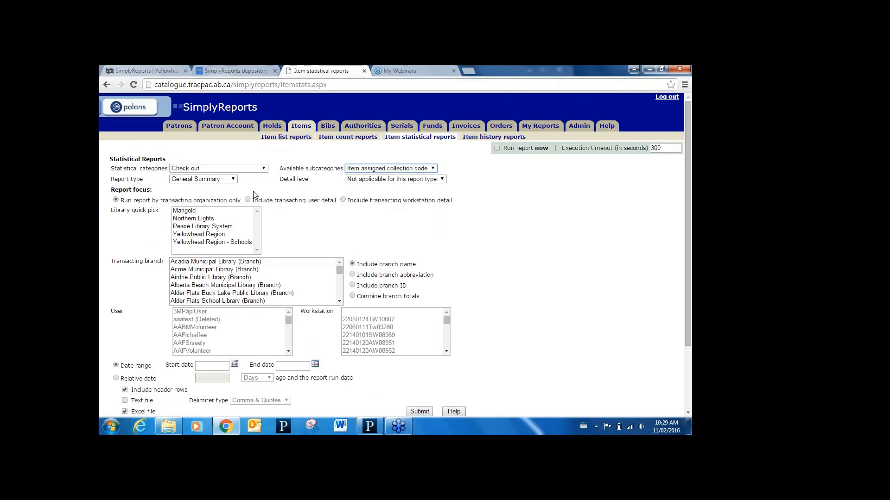
pyautogui.click(232, 180)
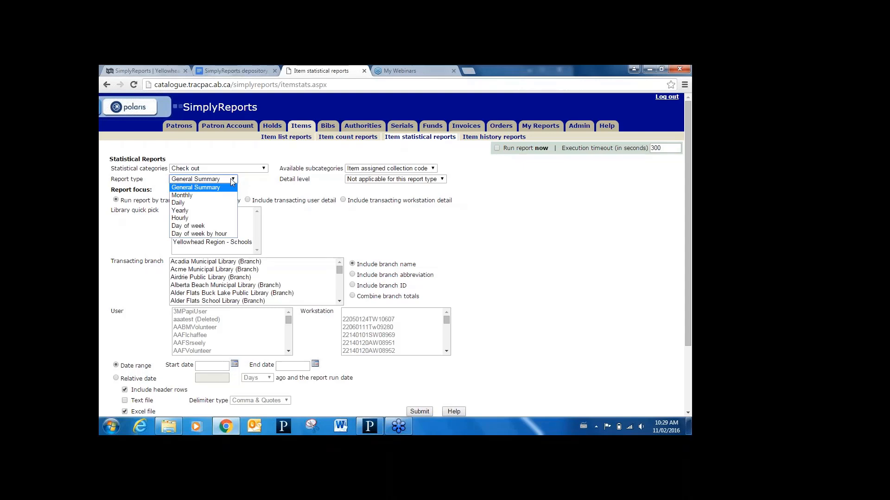
pyautogui.click(186, 211)
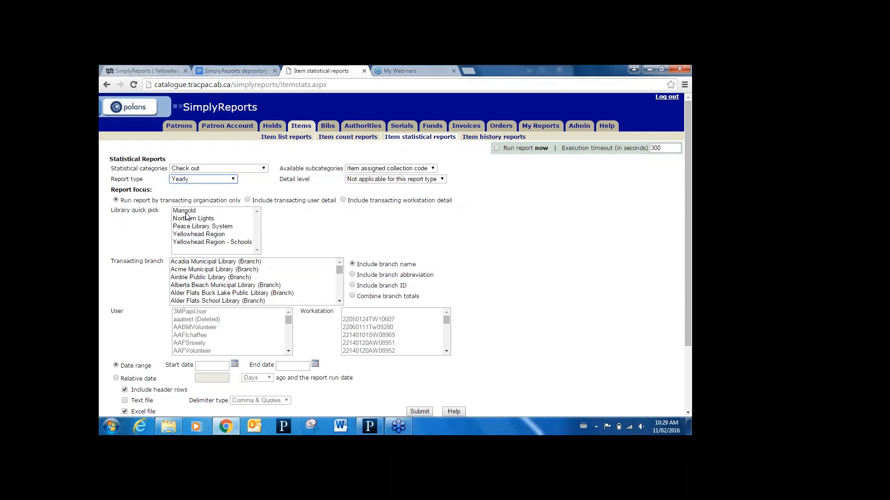
# - Choose Wetaskiwin Public Library (Branch) as the transacting branch of the statistical report
pyautogui.moveTo(690, 251); pyautogui.dragTo(690, 296)
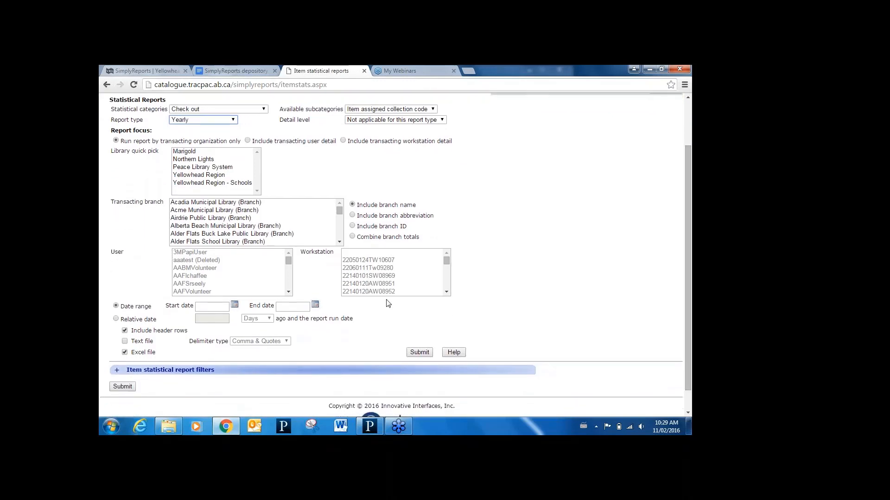
pyautogui.click(244, 226)
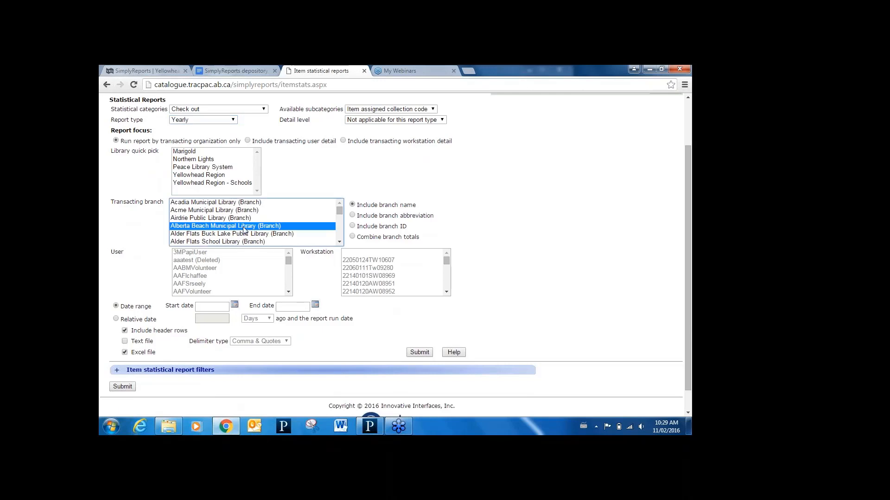
pyautogui.press('w')
pyautogui.press('w')
pyautogui.press('w')
pyautogui.press('w')
pyautogui.press('w')
pyautogui.press('w')
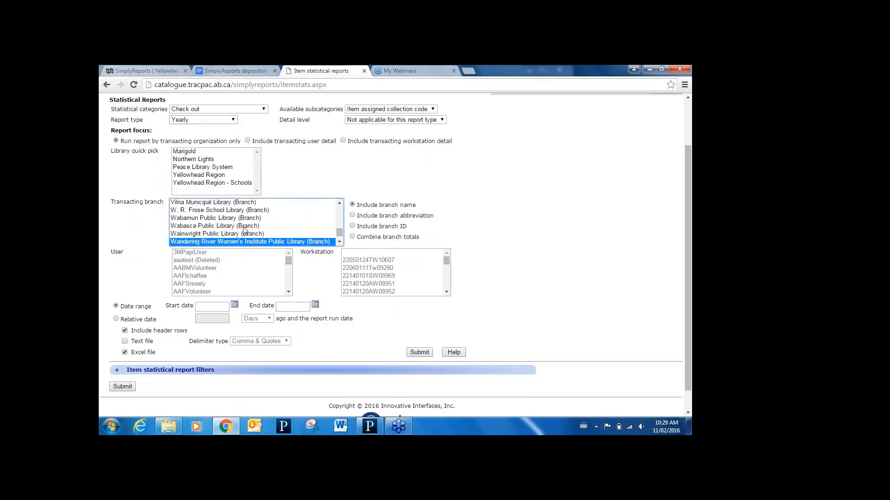
pyautogui.press('w')
pyautogui.press('w')
pyautogui.press('w')
pyautogui.press('w')
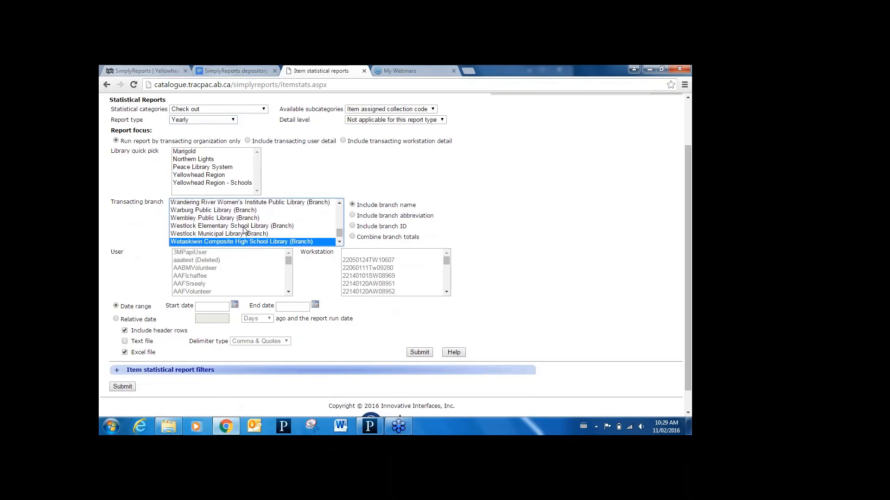
pyautogui.press('w')
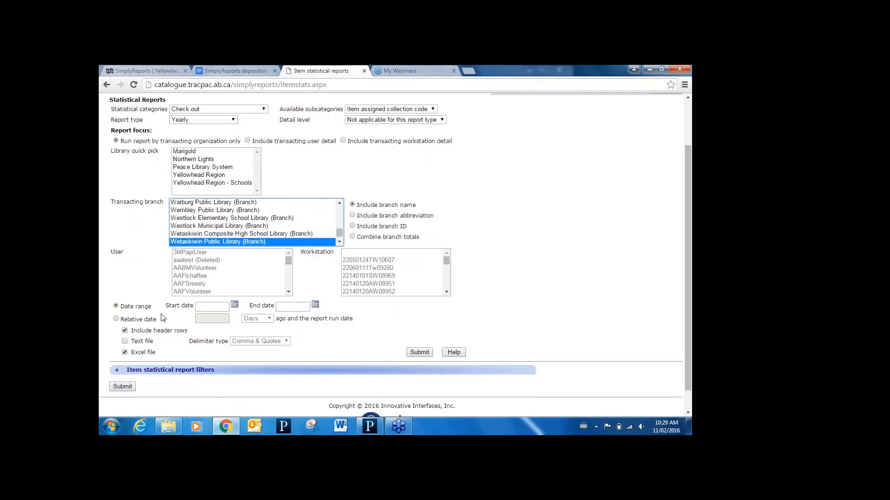
# - Set the start date of the statistical report's date range to 01/01/2015
pyautogui.click(235, 305)
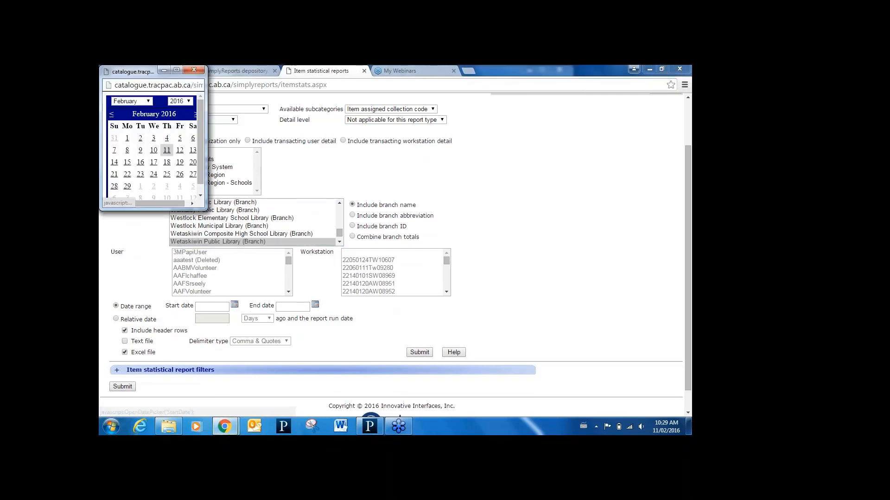
pyautogui.click(149, 101)
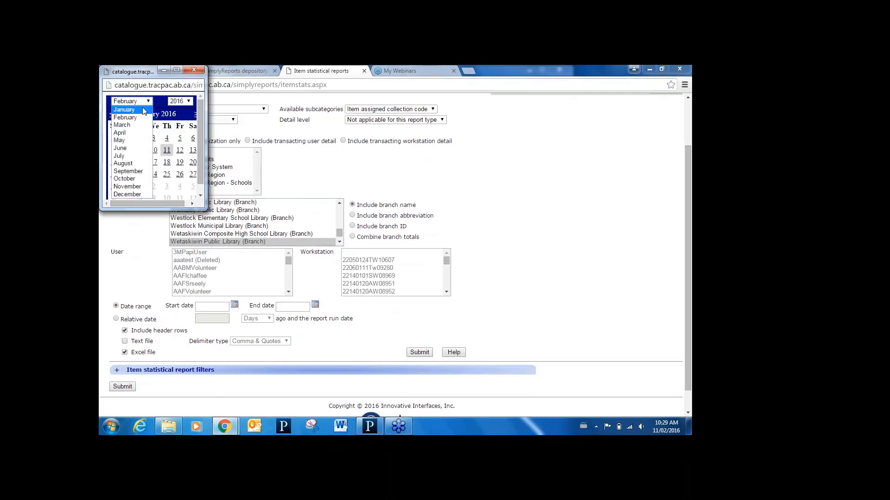
pyautogui.click(144, 110)
pyautogui.click(189, 102)
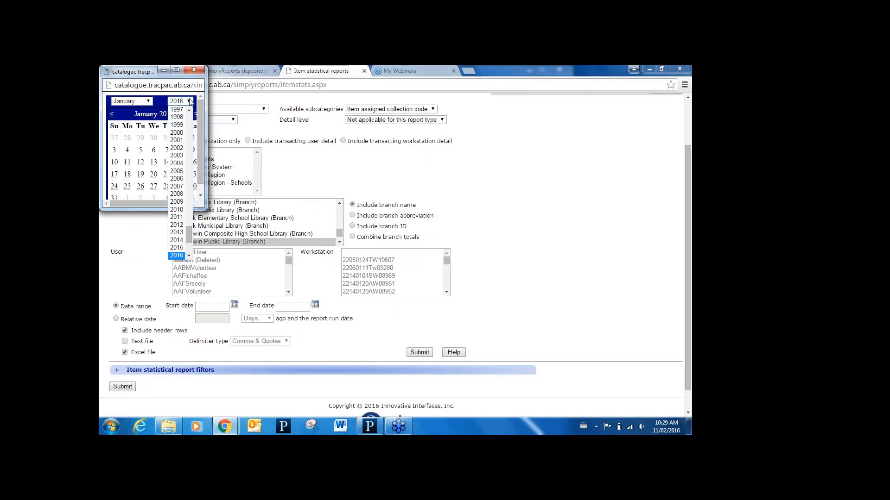
pyautogui.click(177, 248)
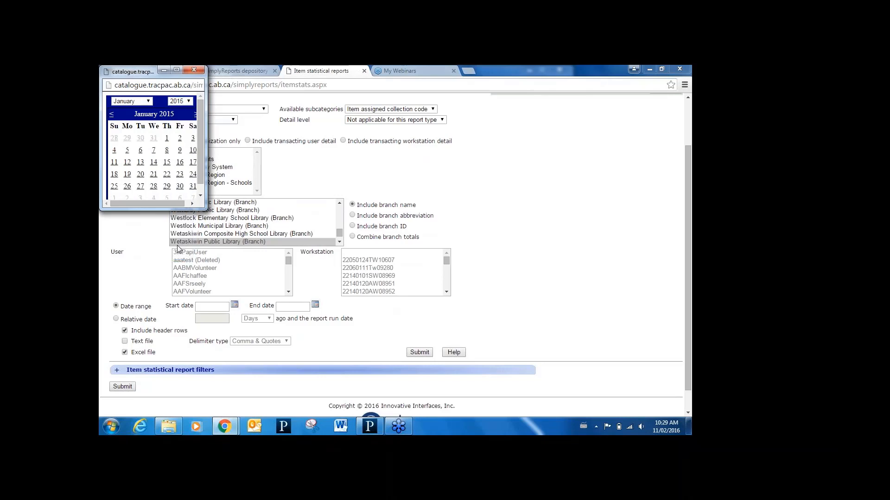
pyautogui.click(167, 138)
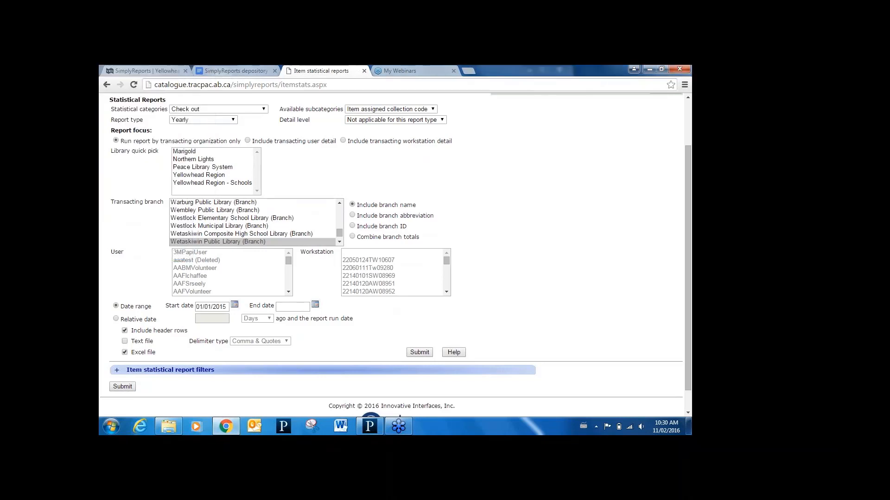
# - Set the end date of the statistical report's date range to 31/12/2015
pyautogui.click(316, 306)
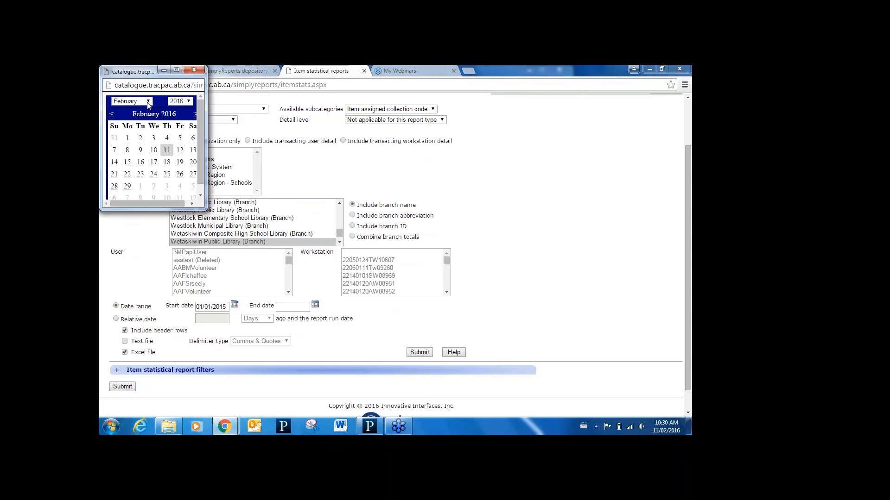
pyautogui.click(112, 114)
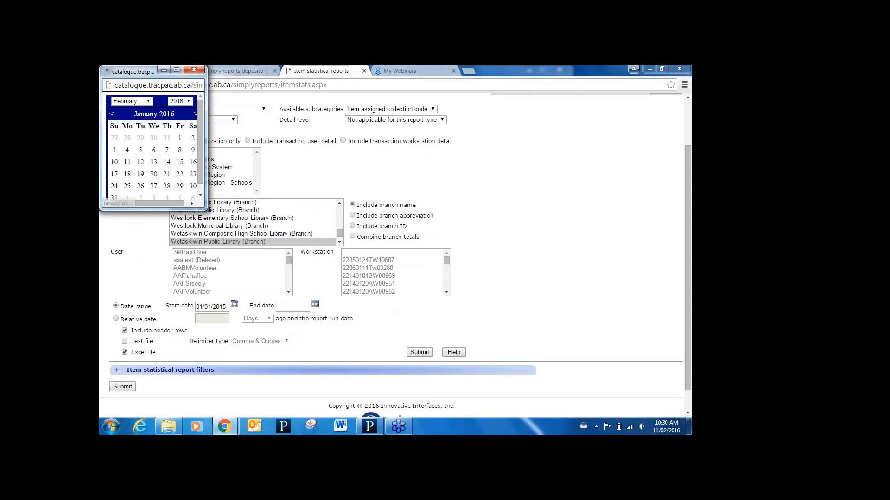
pyautogui.click(111, 114)
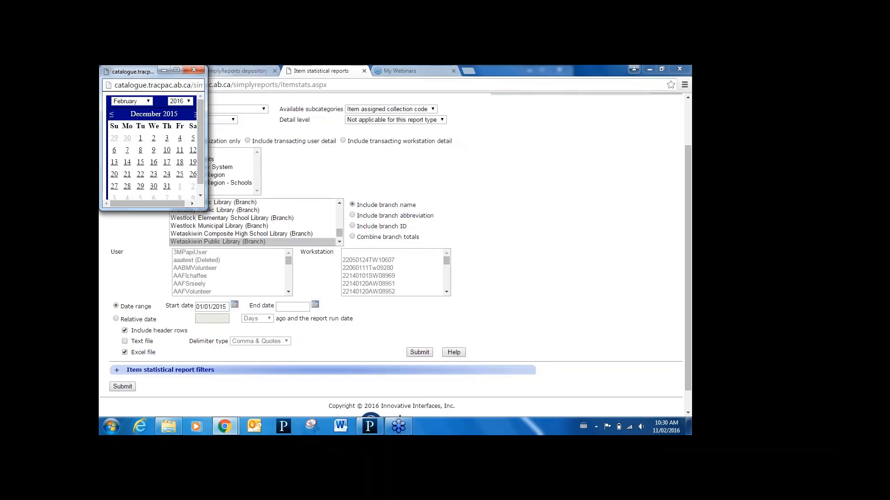
pyautogui.click(166, 186)
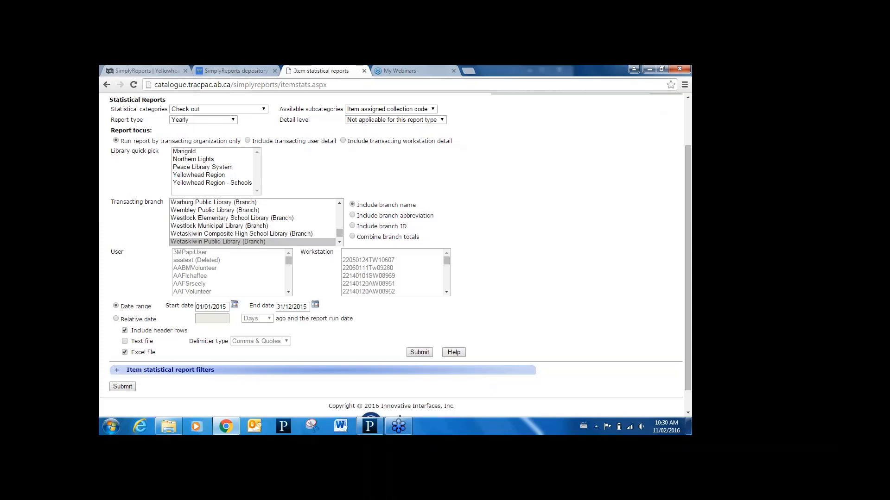
# - Run the yearly checkout report immediately, check the preview of totals per collection and close it
pyautogui.moveTo(688, 262); pyautogui.dragTo(686, 214)
pyautogui.click(496, 148)
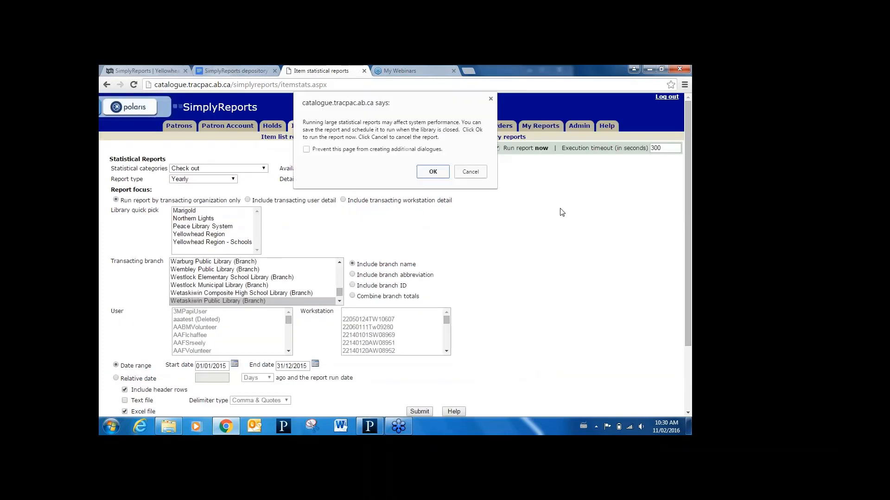
pyautogui.click(433, 172)
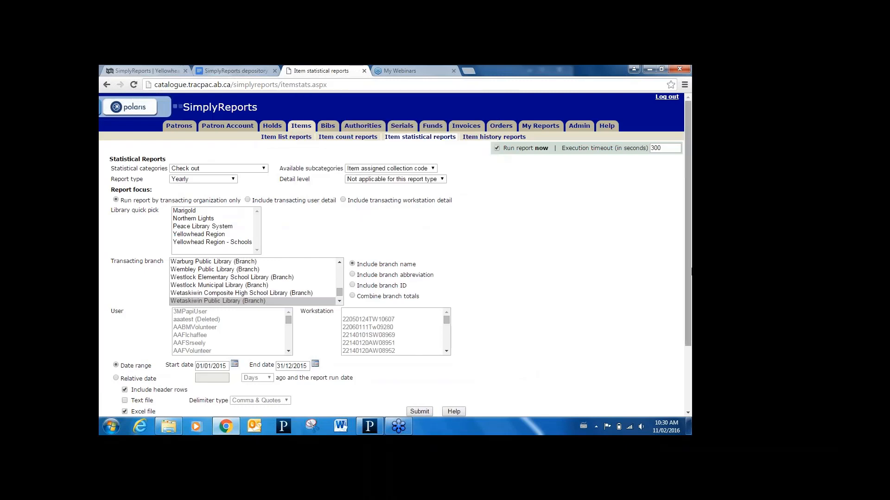
pyautogui.moveTo(688, 273); pyautogui.dragTo(689, 329)
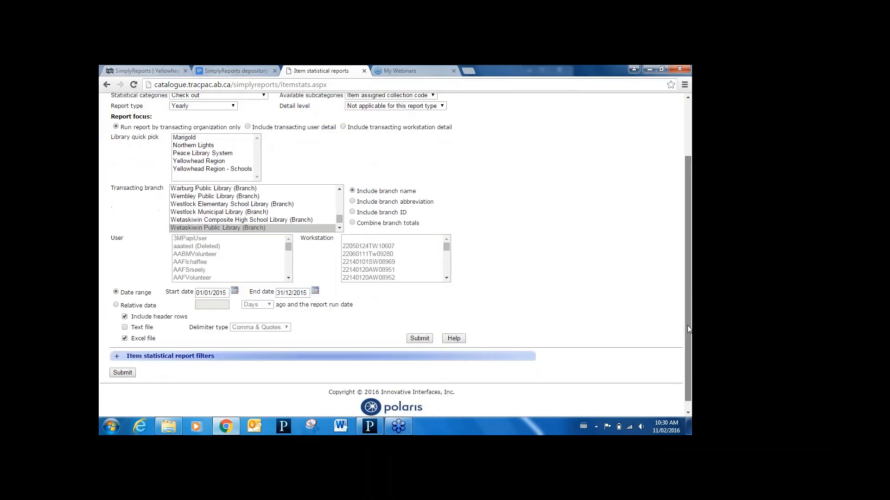
pyautogui.click(420, 339)
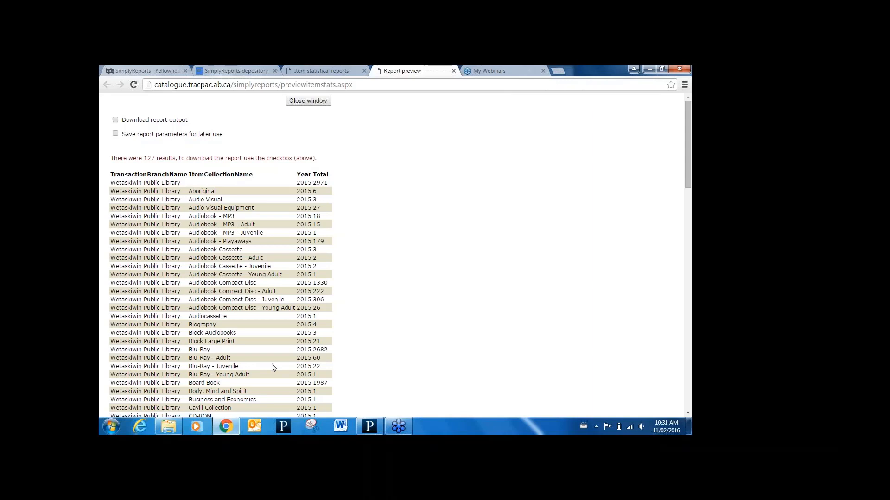
pyautogui.click(454, 71)
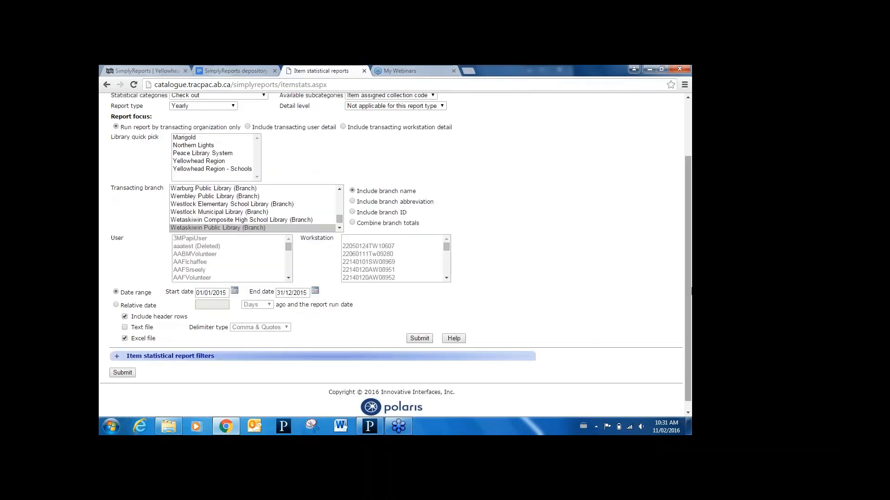
# - Start a new item statistical report with category Item record created and include transacting user detail
pyautogui.moveTo(689, 285); pyautogui.dragTo(682, 225)
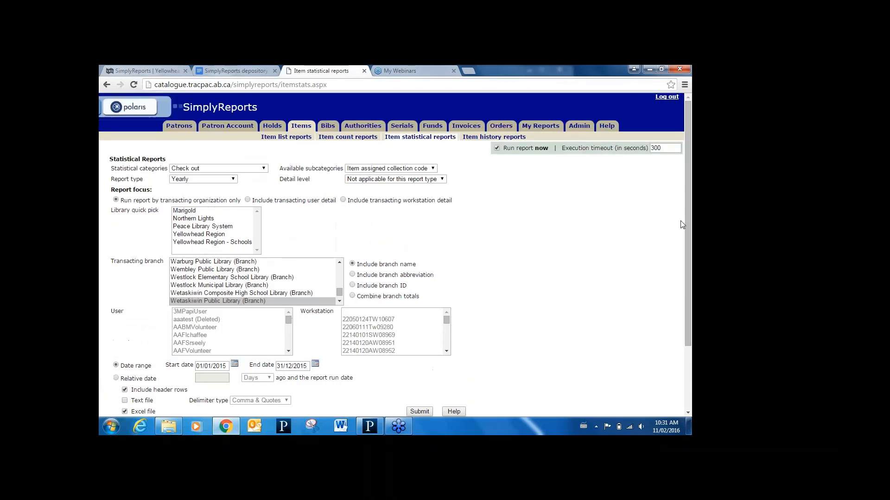
pyautogui.click(422, 136)
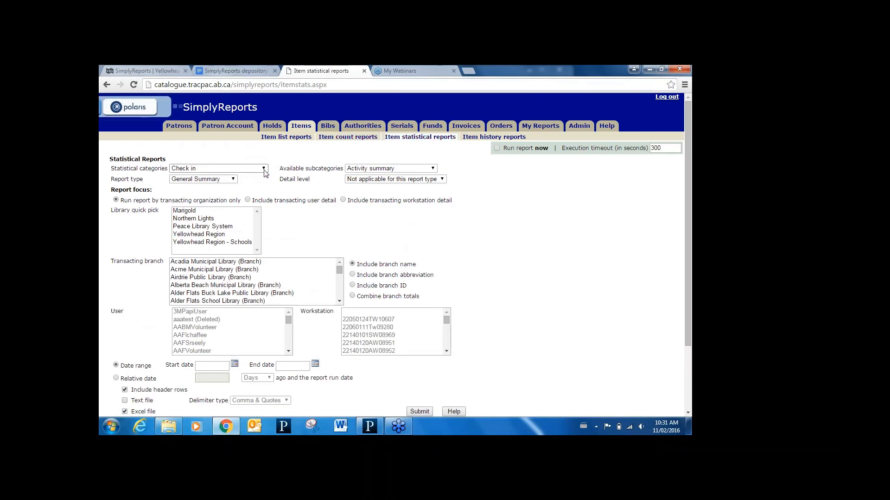
pyautogui.click(264, 170)
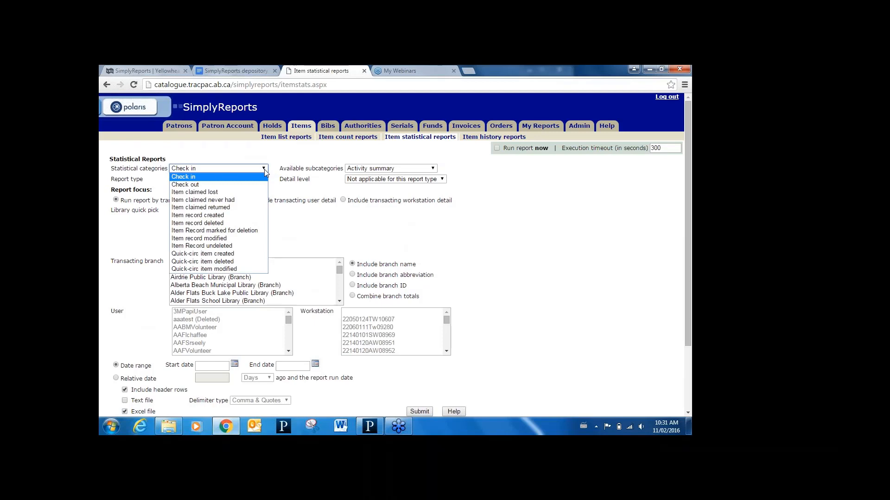
pyautogui.click(214, 216)
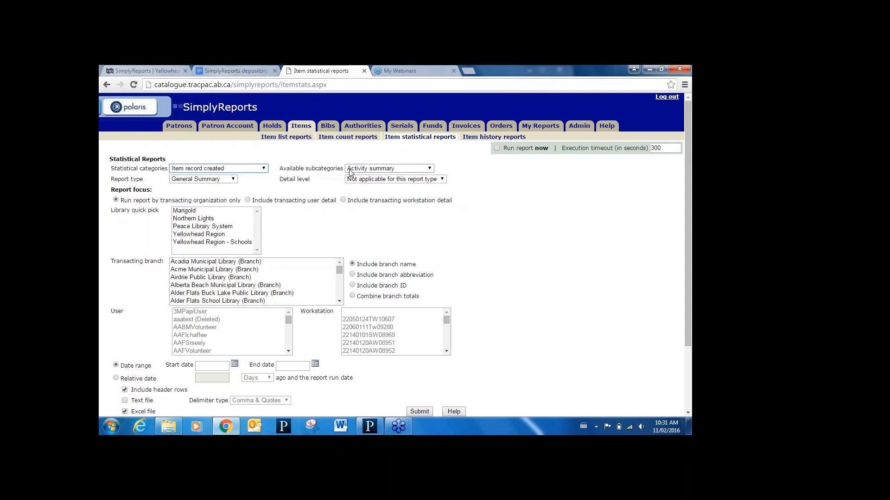
pyautogui.click(247, 200)
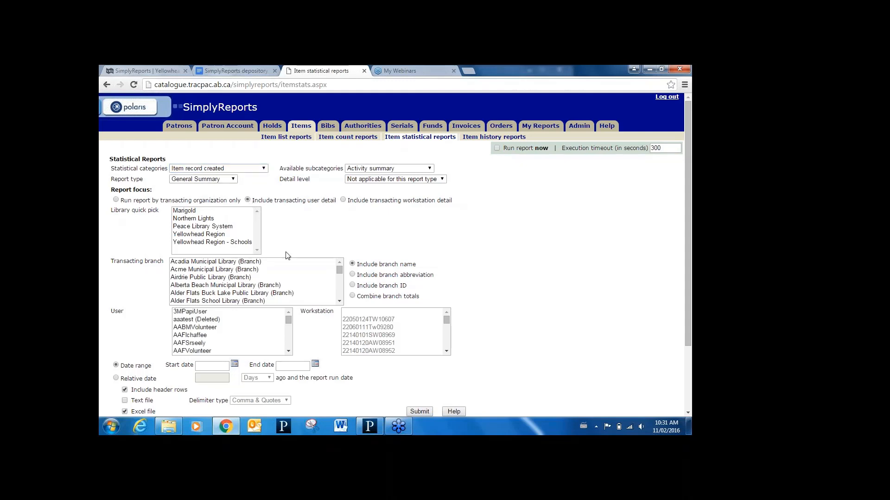
# - Choose Westlock Municipal Library (Branch) as the transacting branch of the item record created report
pyautogui.click(237, 287)
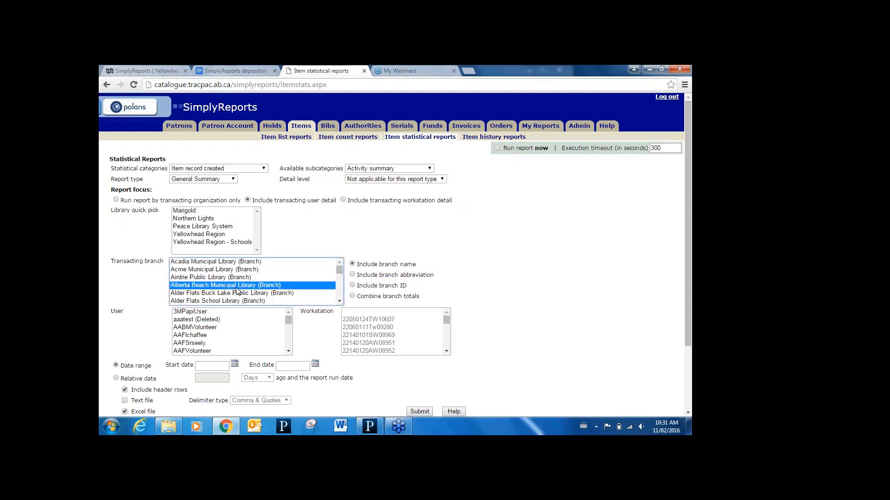
pyautogui.press('w')
pyautogui.press('w')
pyautogui.press('w')
pyautogui.press('w')
pyautogui.press('w')
pyautogui.press('w')
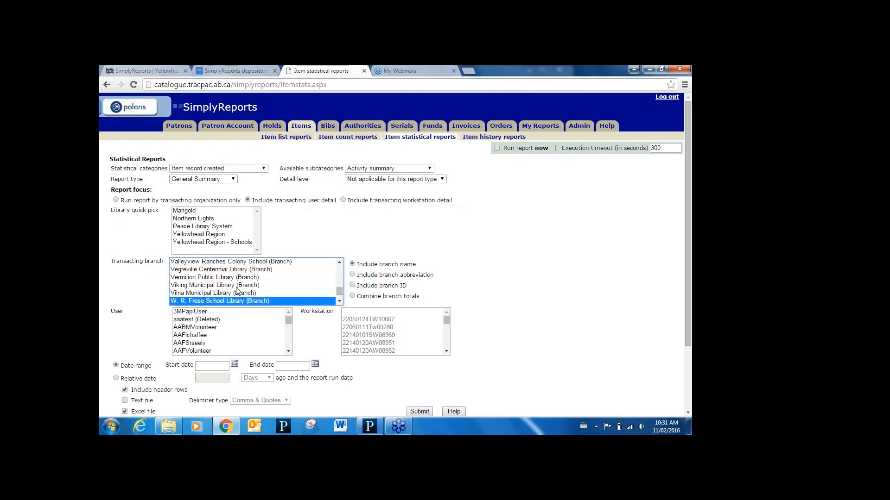
pyautogui.press('w')
pyautogui.press('w')
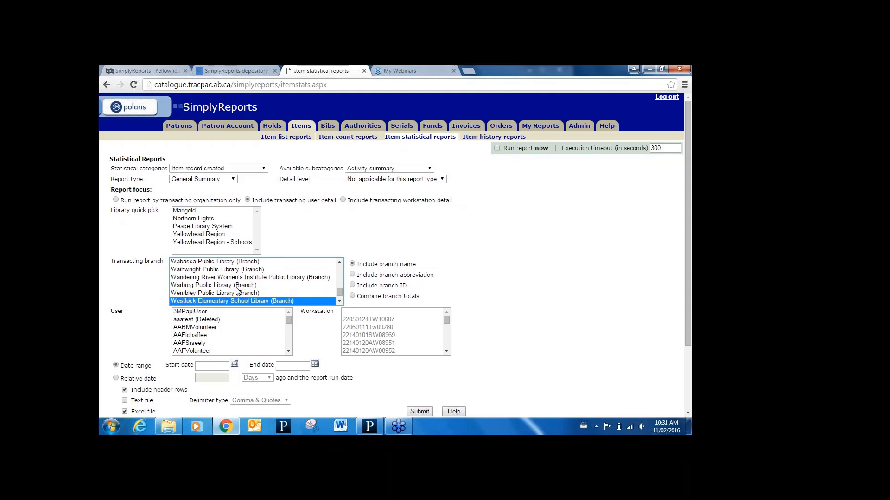
pyautogui.press('w')
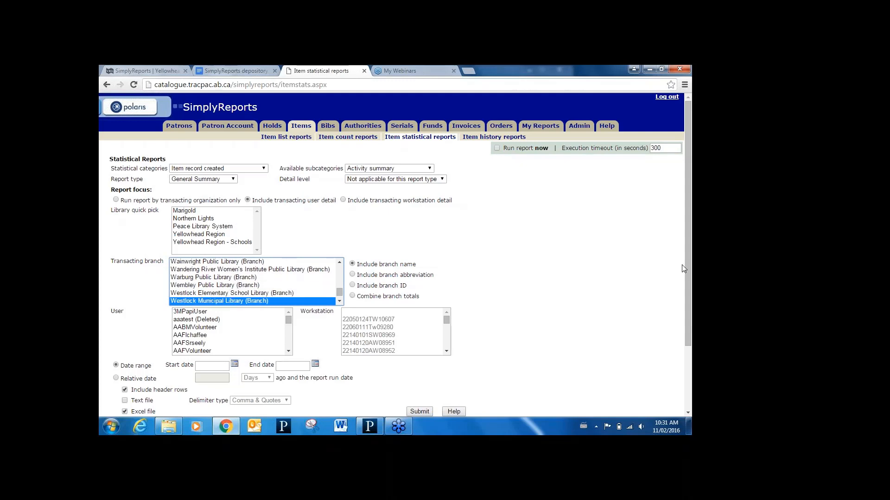
# - Limit the report to a relative date of 30 days before the run date
pyautogui.moveTo(689, 272); pyautogui.dragTo(691, 333)
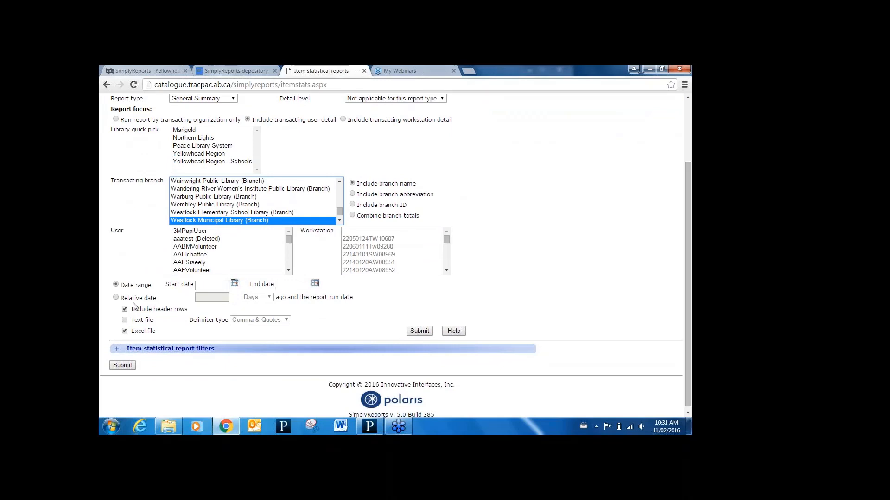
pyautogui.click(120, 298)
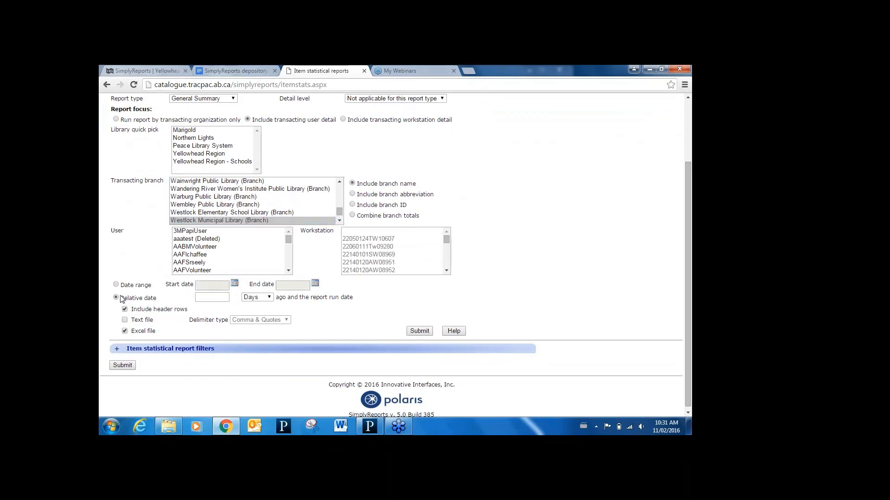
pyautogui.click(214, 297)
pyautogui.write('30')
pyautogui.click(490, 297)
# - Run the item record created report immediately, check the preview of totals per user and close it
pyautogui.scroll(2, 686, 313)
pyautogui.scroll(2, 678, 295)
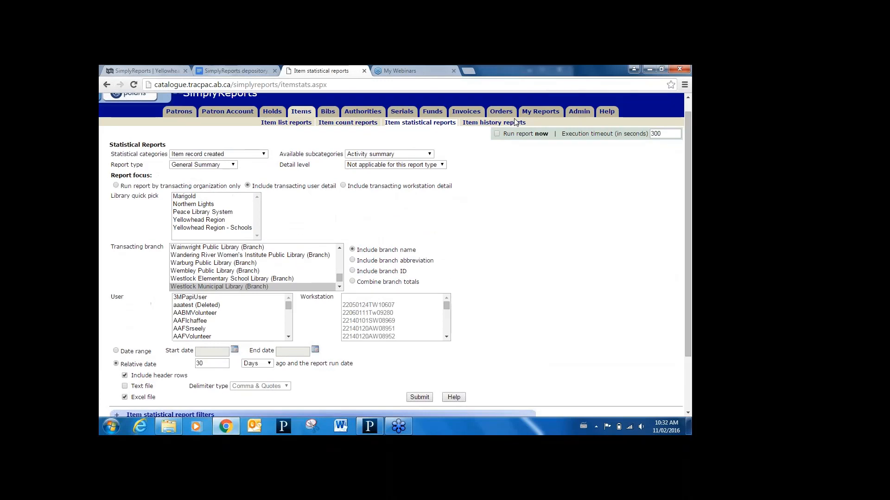
pyautogui.click(497, 134)
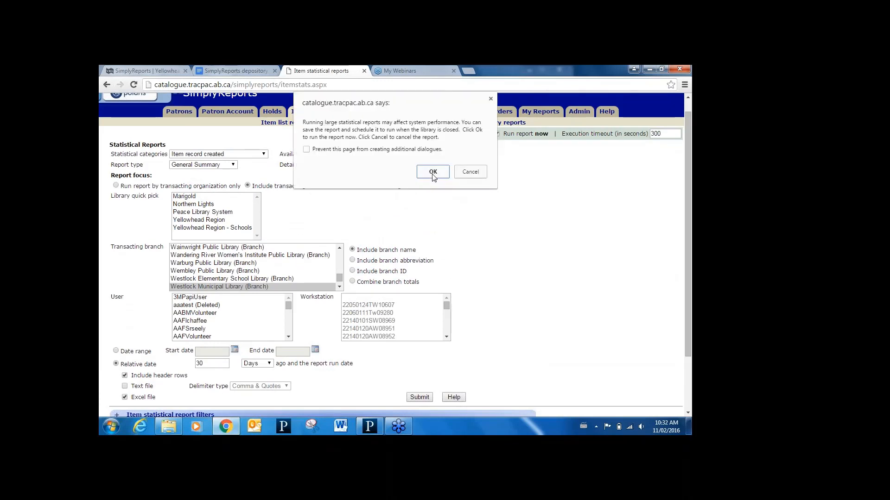
pyautogui.click(431, 171)
pyautogui.click(428, 398)
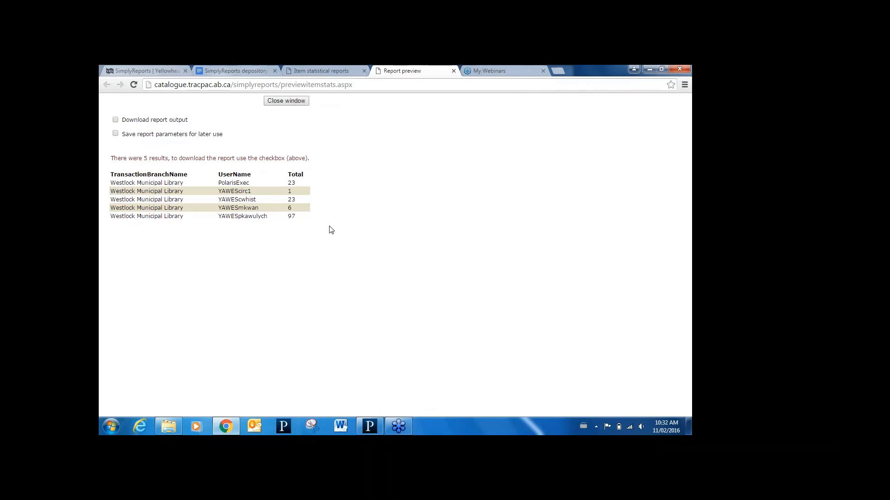
pyautogui.click(453, 71)
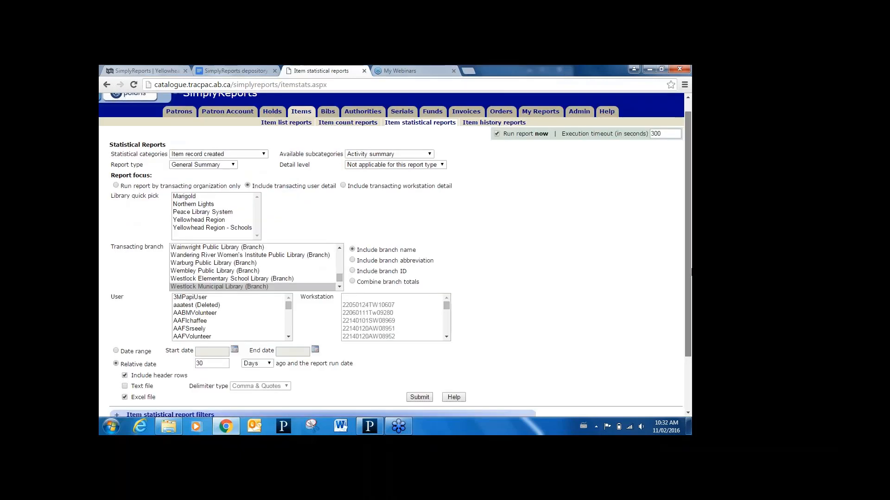
# - Look at the SimplyReports depository document's list of reports and return to the item statistical reports page
pyautogui.scroll(1, 681, 246)
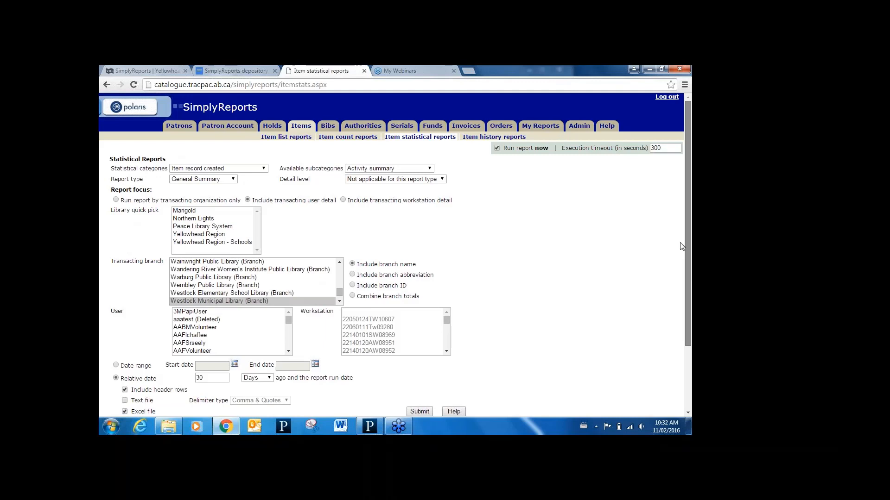
pyautogui.click(232, 70)
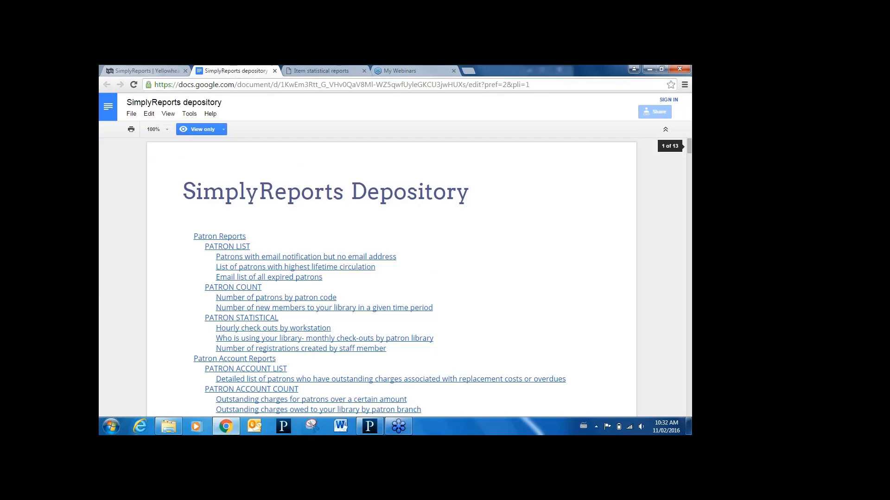
pyautogui.click(313, 70)
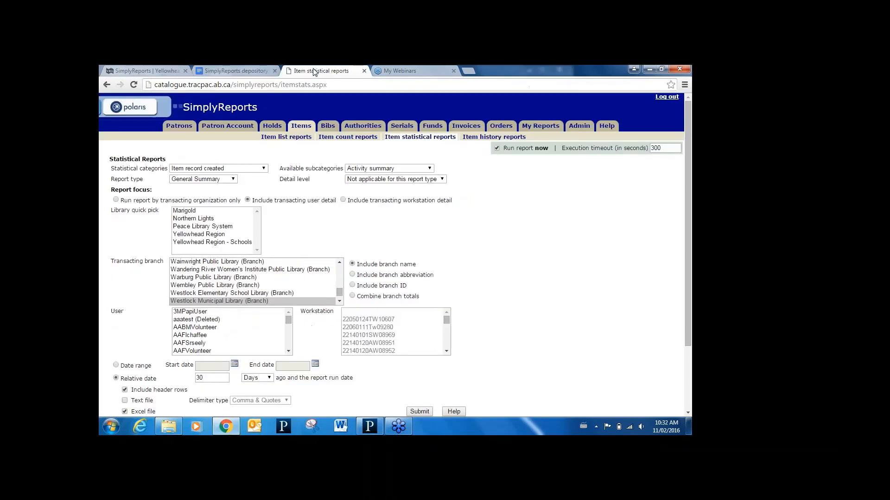